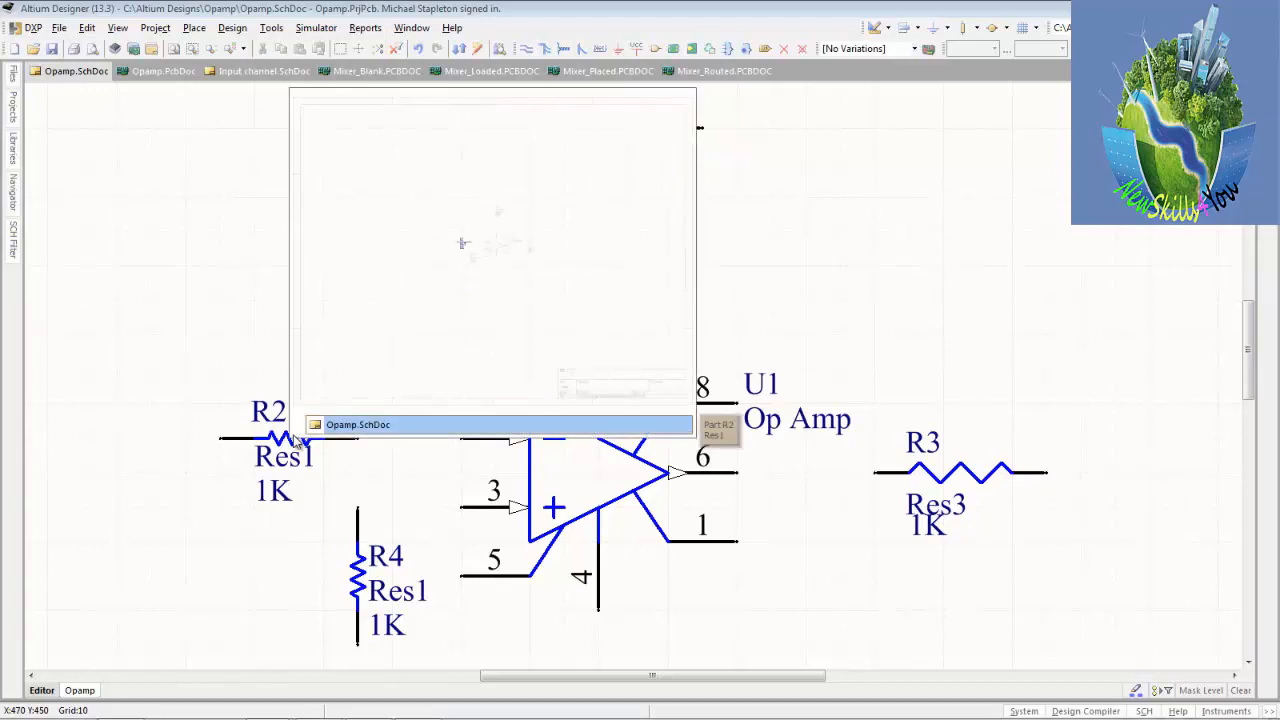
Hide the comment of resistor R2 and set its value to 10K.
{"action": "left_click", "coordinate": [285, 447]}
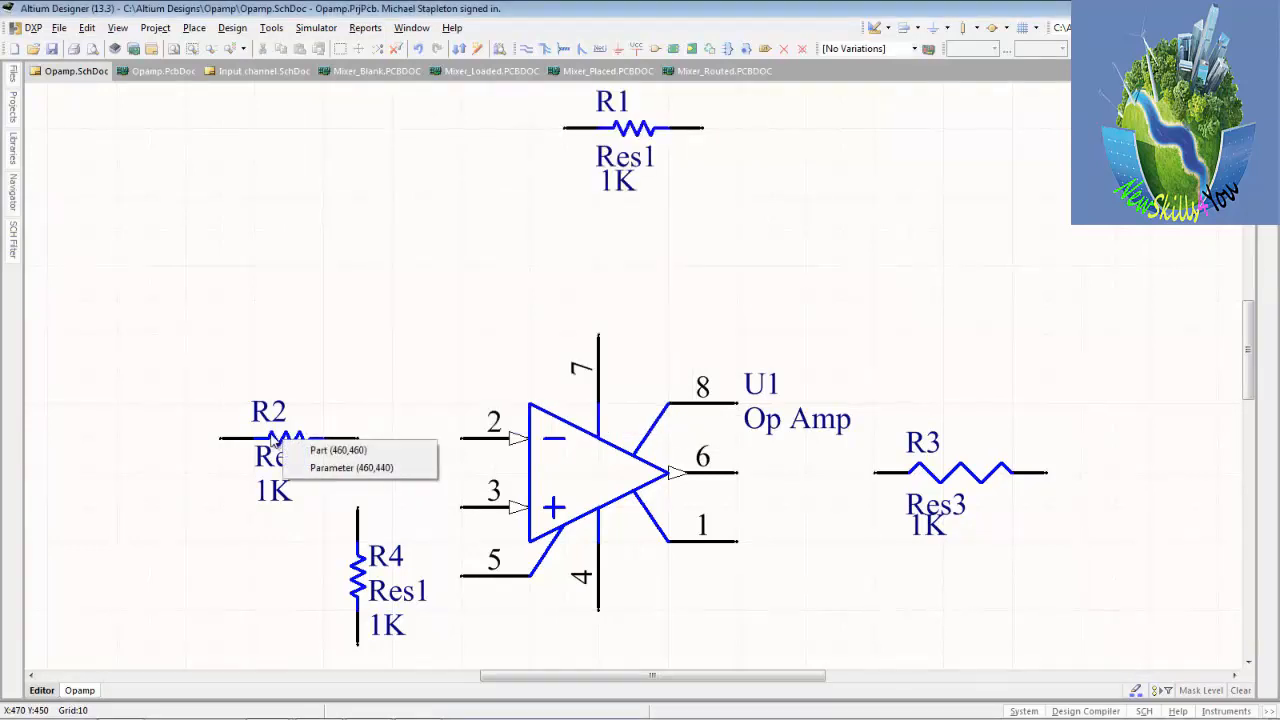
{"action": "left_click", "coordinate": [338, 450]}
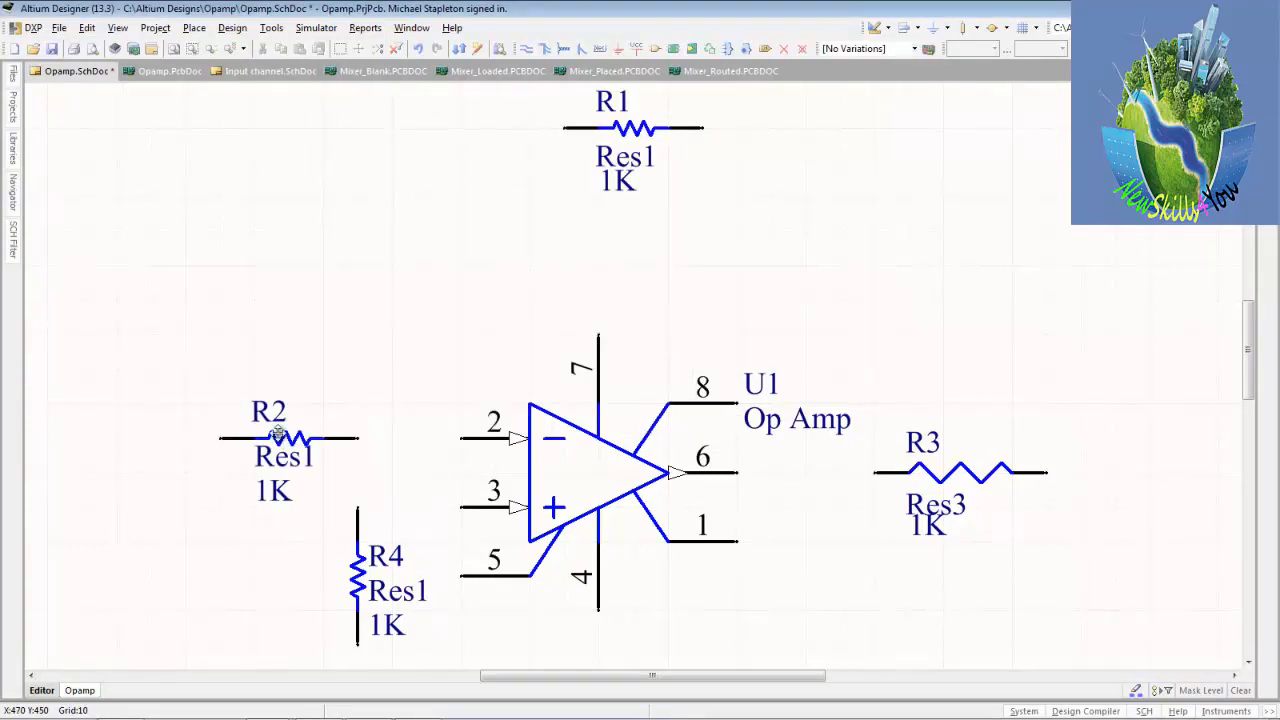
{"action": "key", "text": "Tab"}
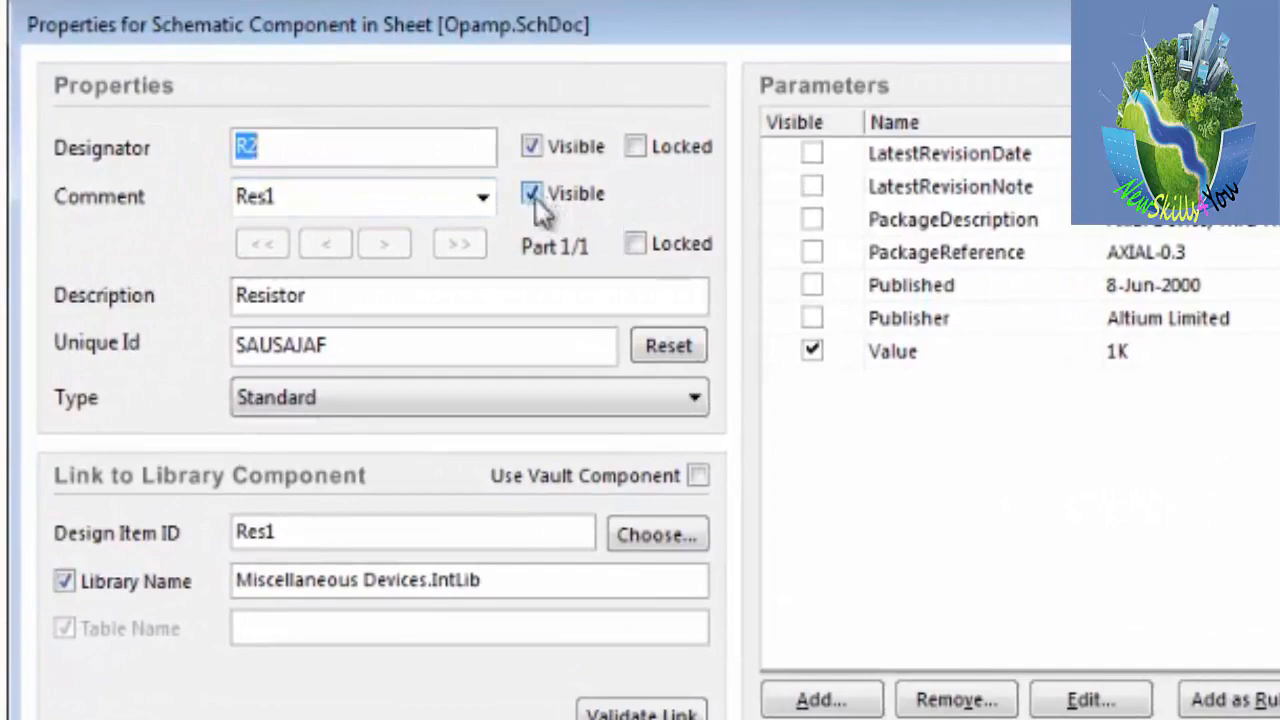
{"action": "left_click", "coordinate": [532, 194]}
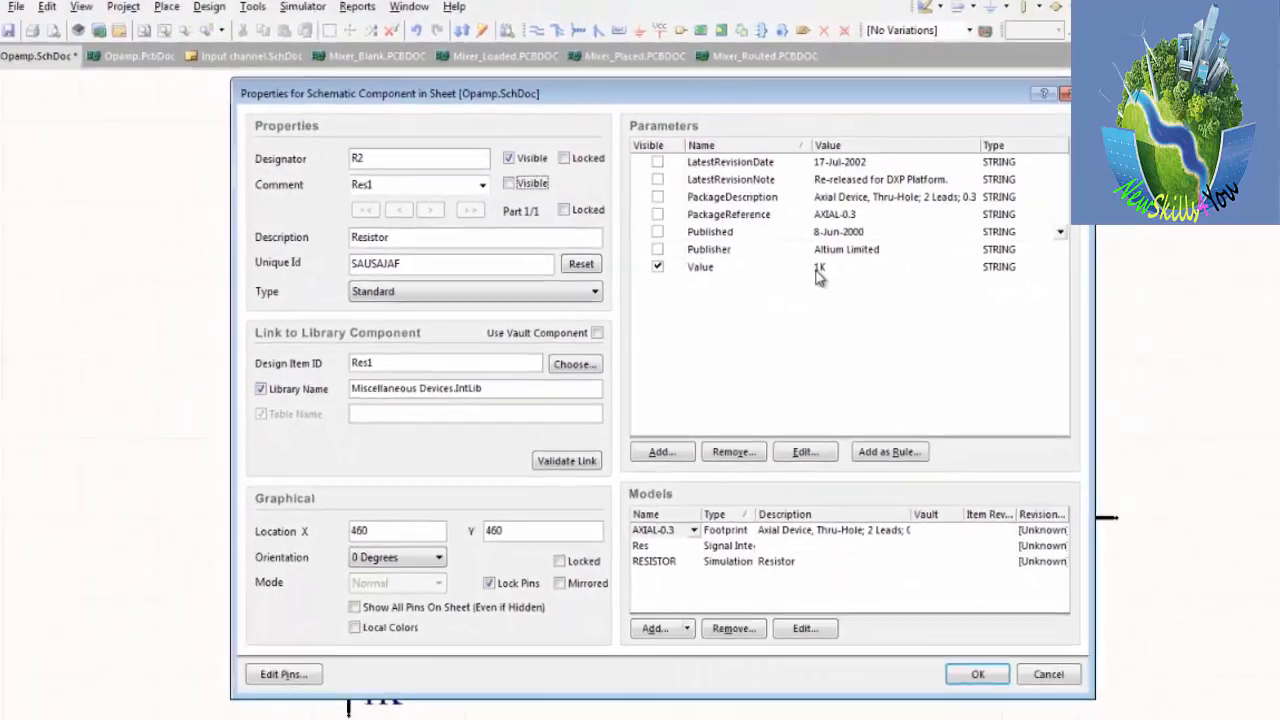
{"action": "left_click", "coordinate": [966, 308]}
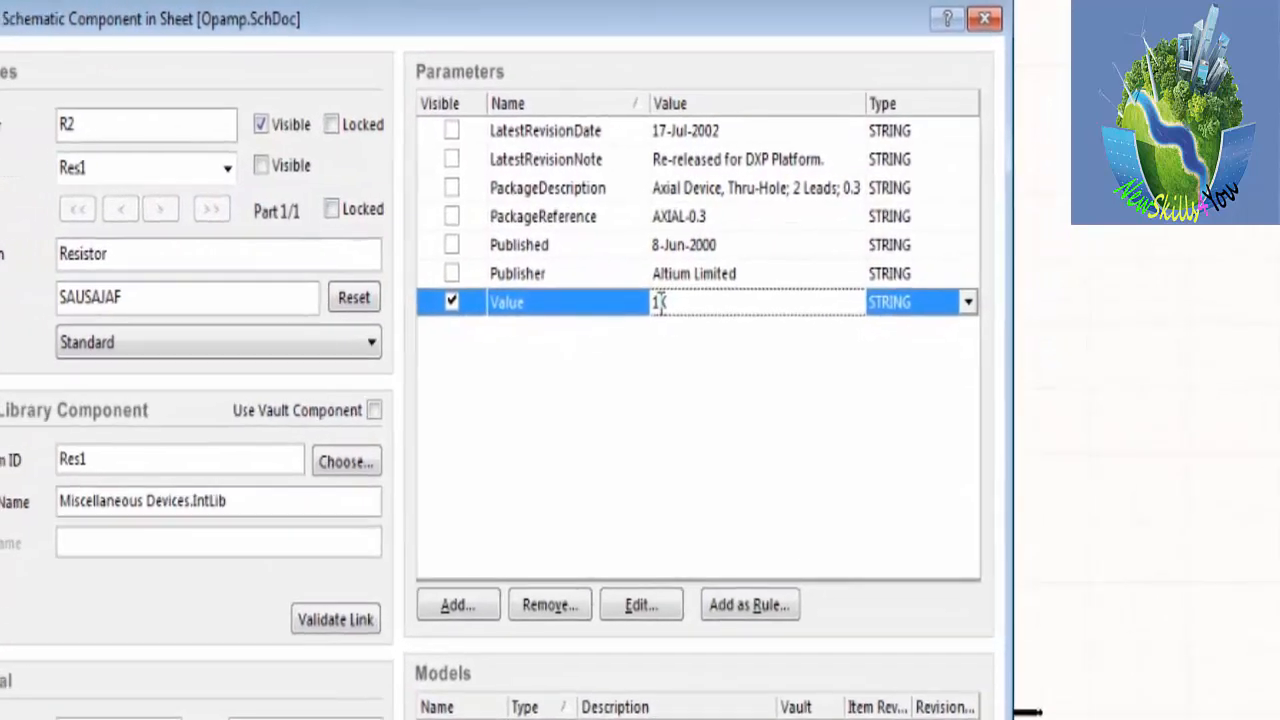
{"action": "type", "text": "0"}
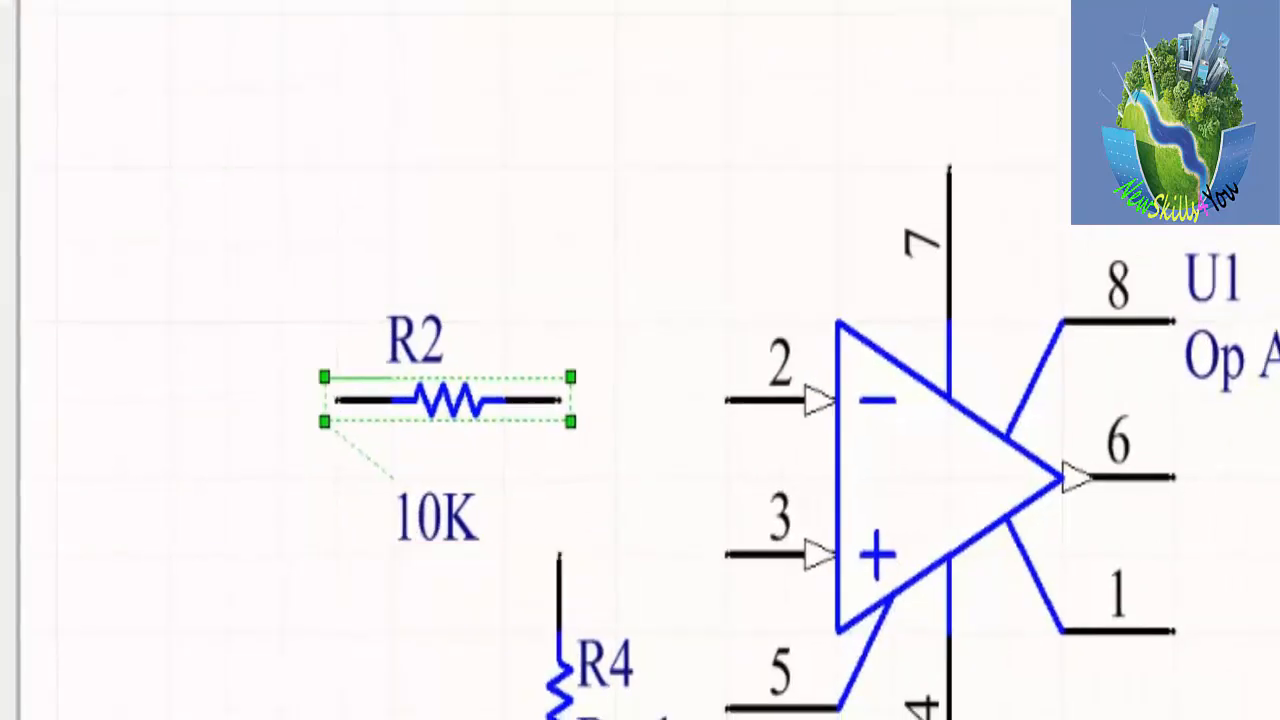
Hide the comment of resistor R1 and set its value to 50K.
{"action": "double_click", "coordinate": [633, 128]}
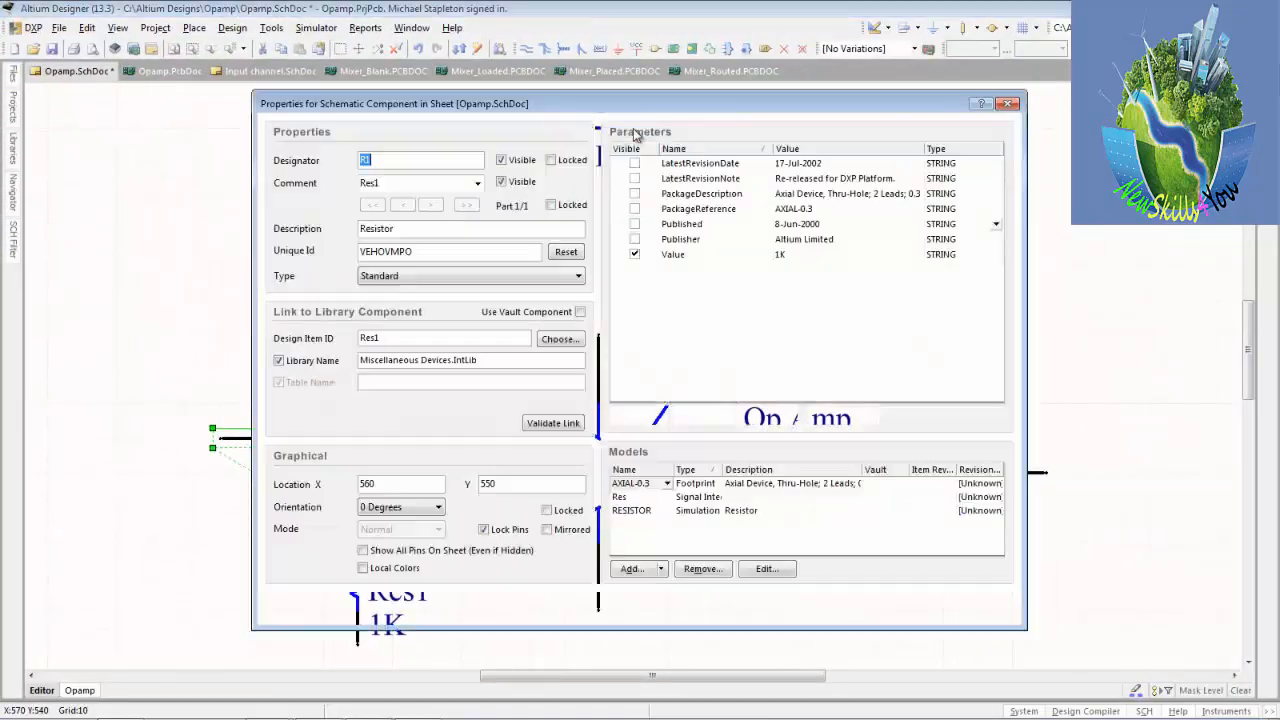
{"action": "left_click", "coordinate": [502, 183]}
{"action": "left_click", "coordinate": [502, 182]}
{"action": "left_click", "coordinate": [781, 255]}
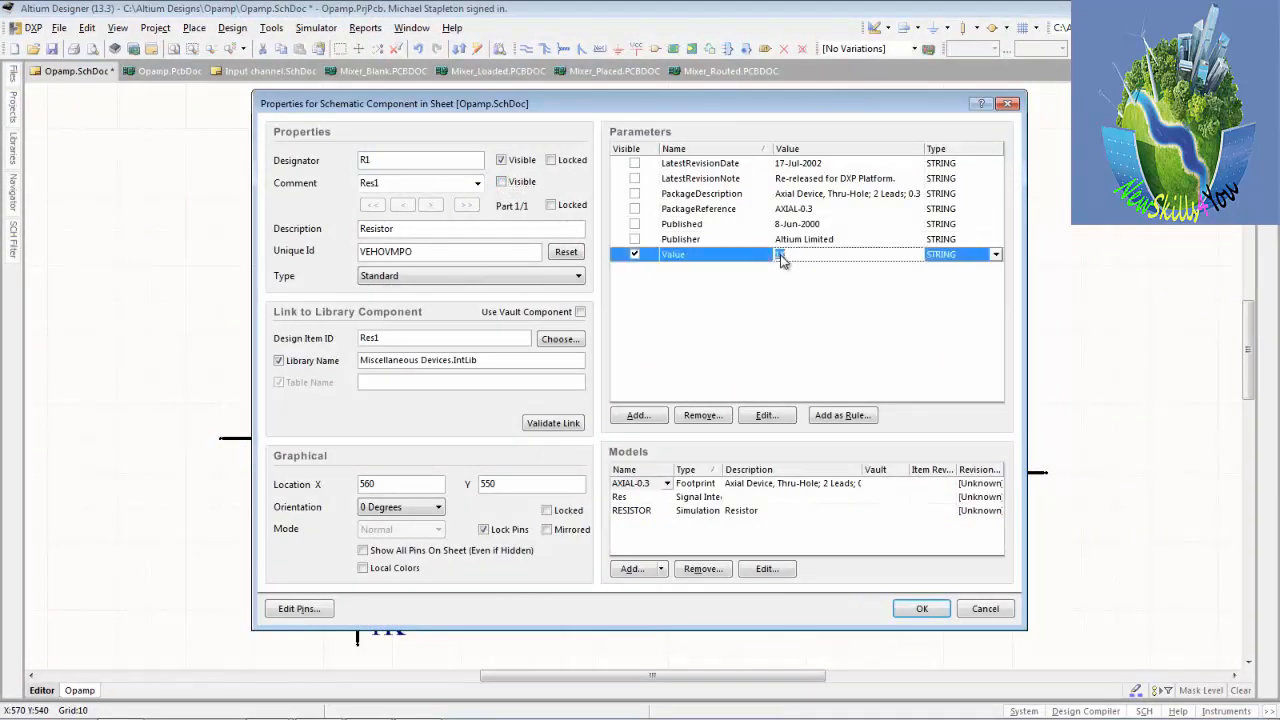
{"action": "type", "text": "50K"}
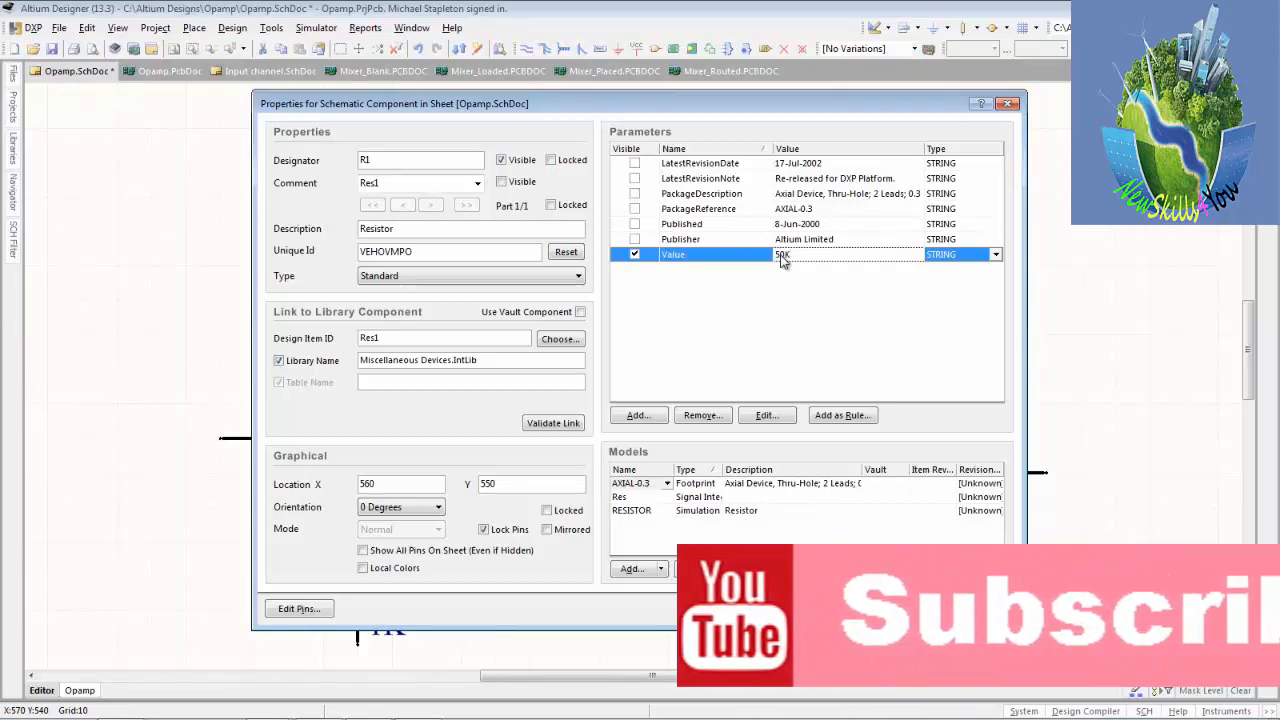
{"action": "key", "text": "Return"}
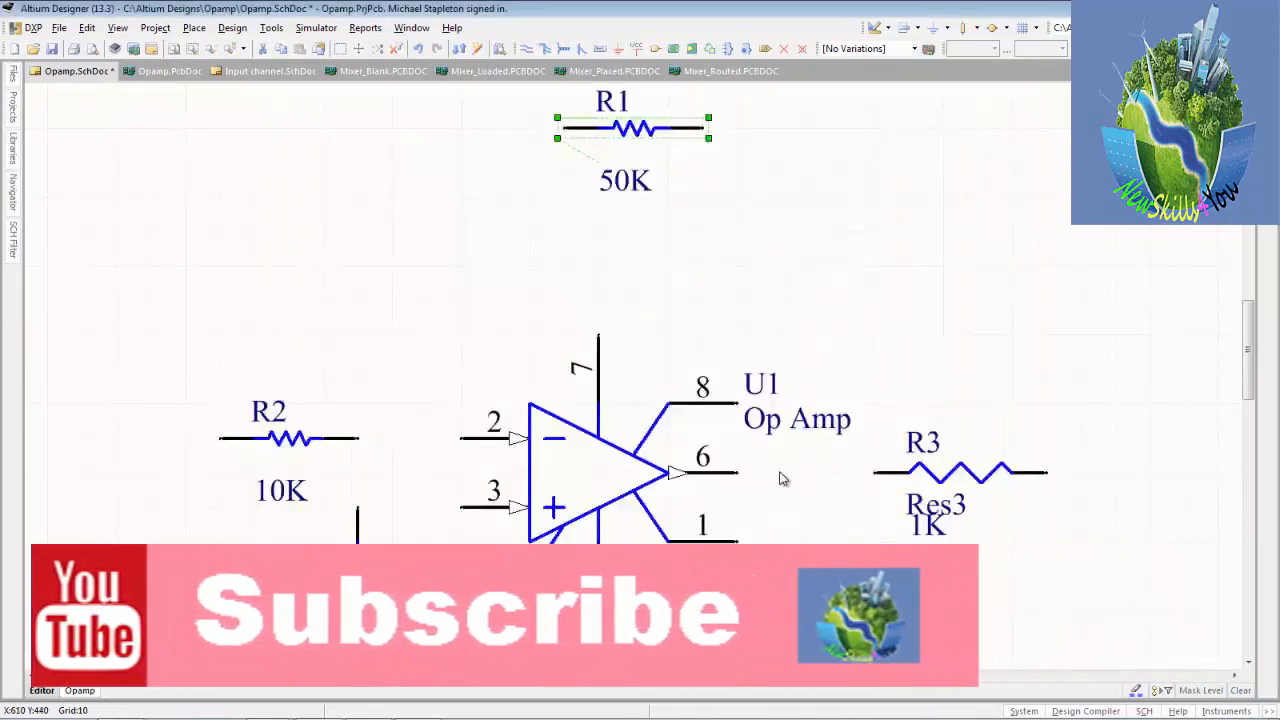
Set the value of resistor R3 to 50 and hide its comment.
{"action": "double_click", "coordinate": [955, 474]}
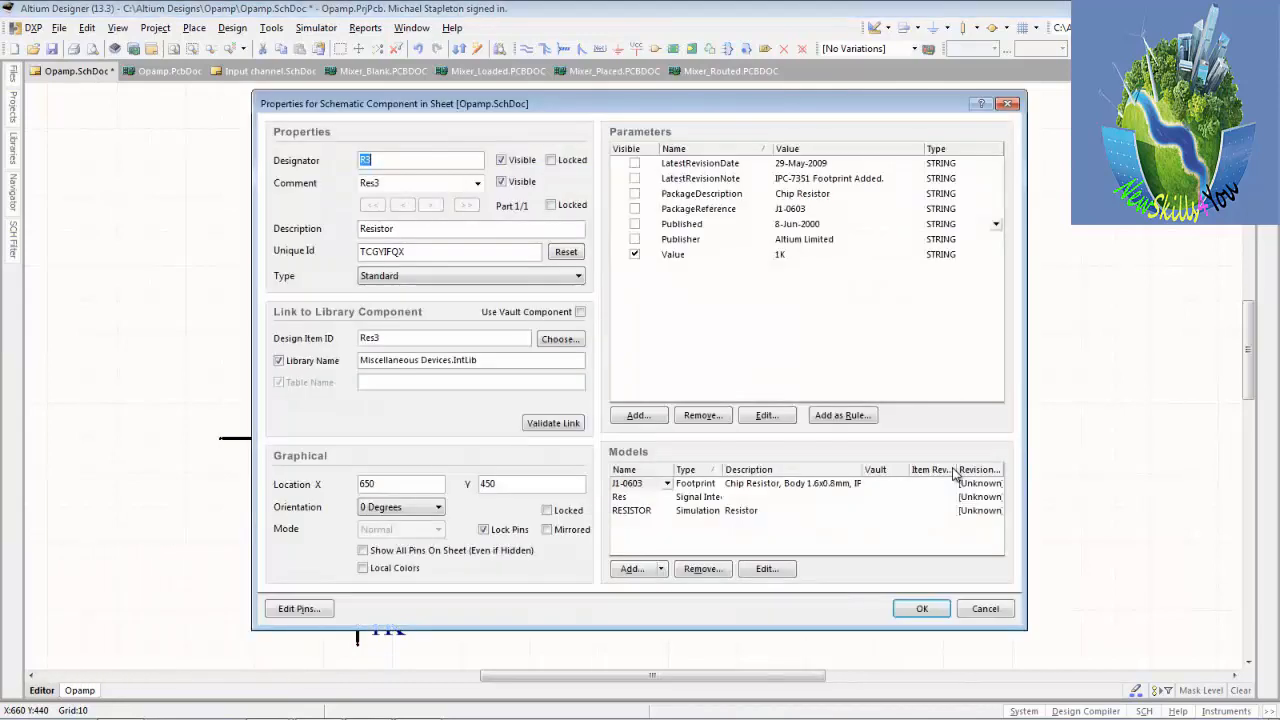
{"action": "left_click", "coordinate": [786, 257]}
{"action": "left_click", "coordinate": [787, 257]}
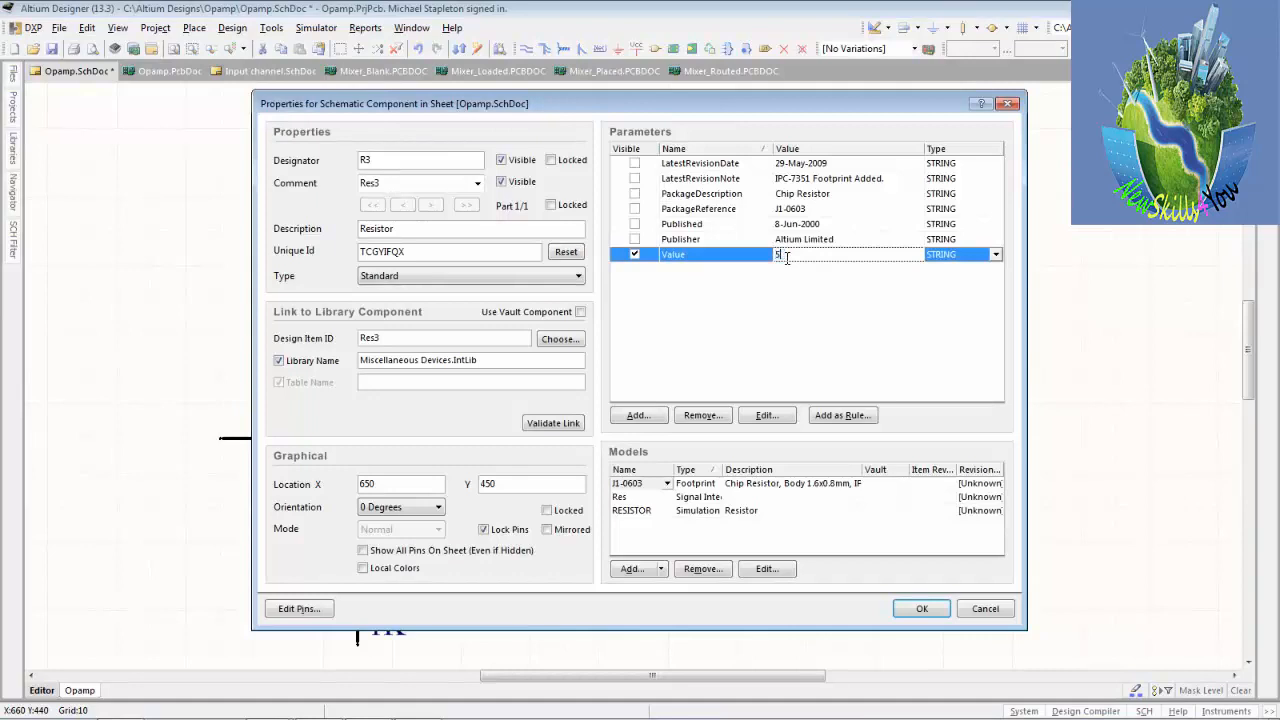
{"action": "left_click", "coordinate": [502, 181]}
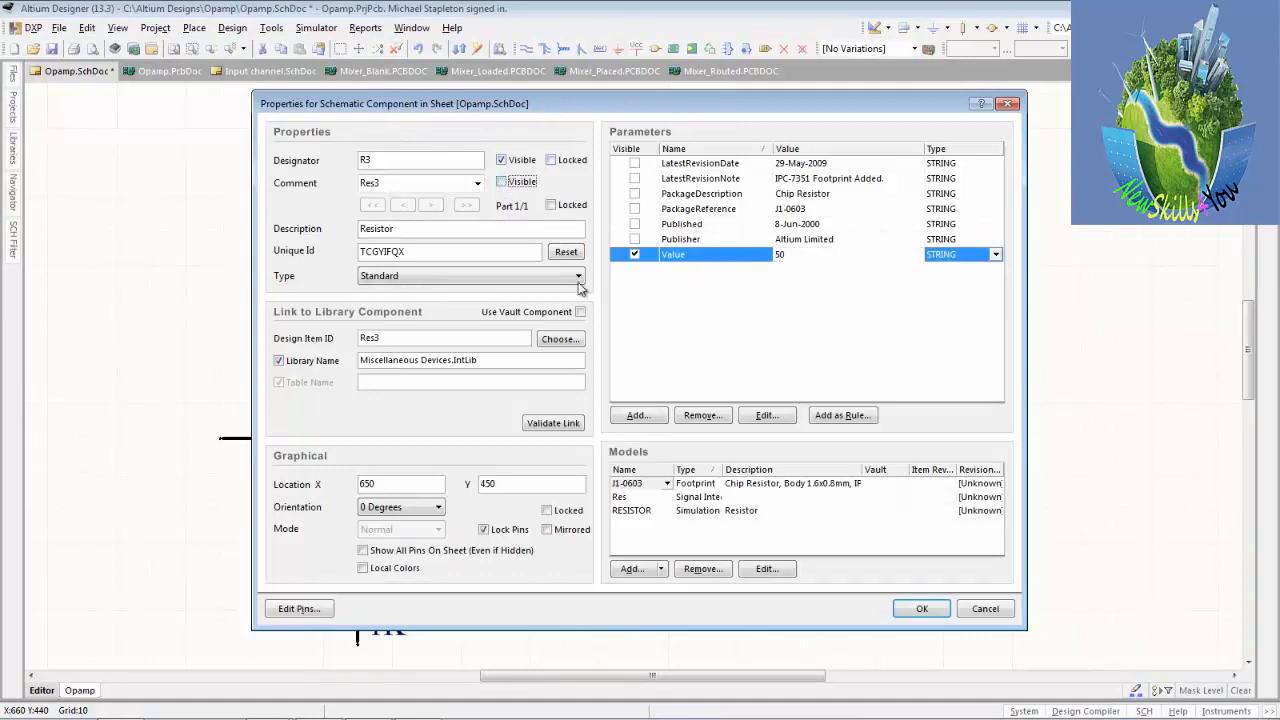
{"action": "left_click", "coordinate": [921, 609]}
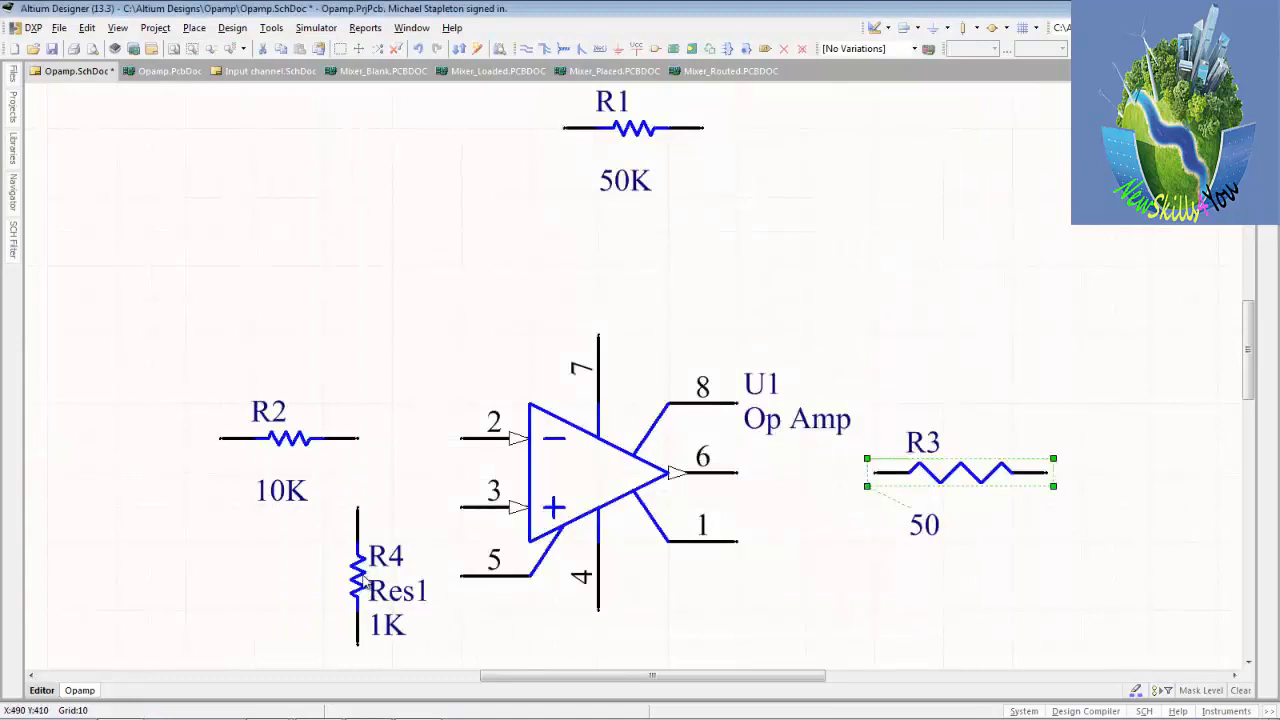
Set the value of resistor R4 to 10K and hide its comment.
{"action": "double_click", "coordinate": [363, 582]}
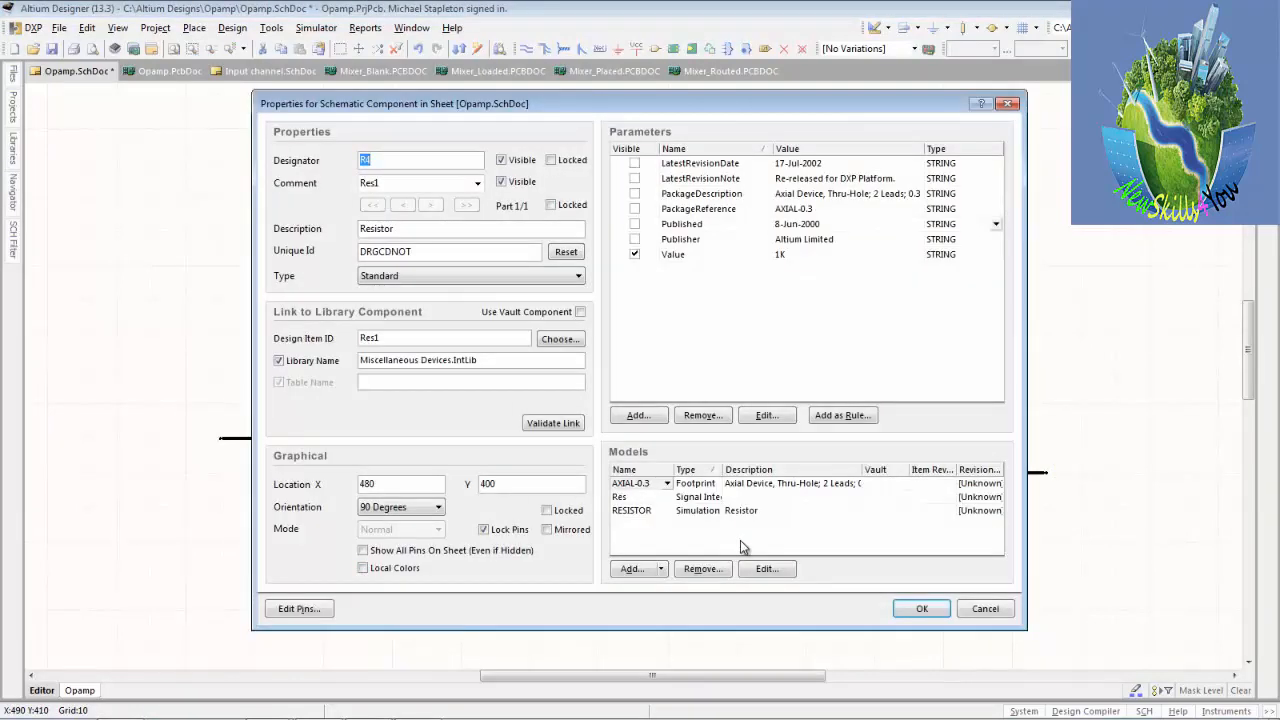
{"action": "left_click", "coordinate": [784, 258]}
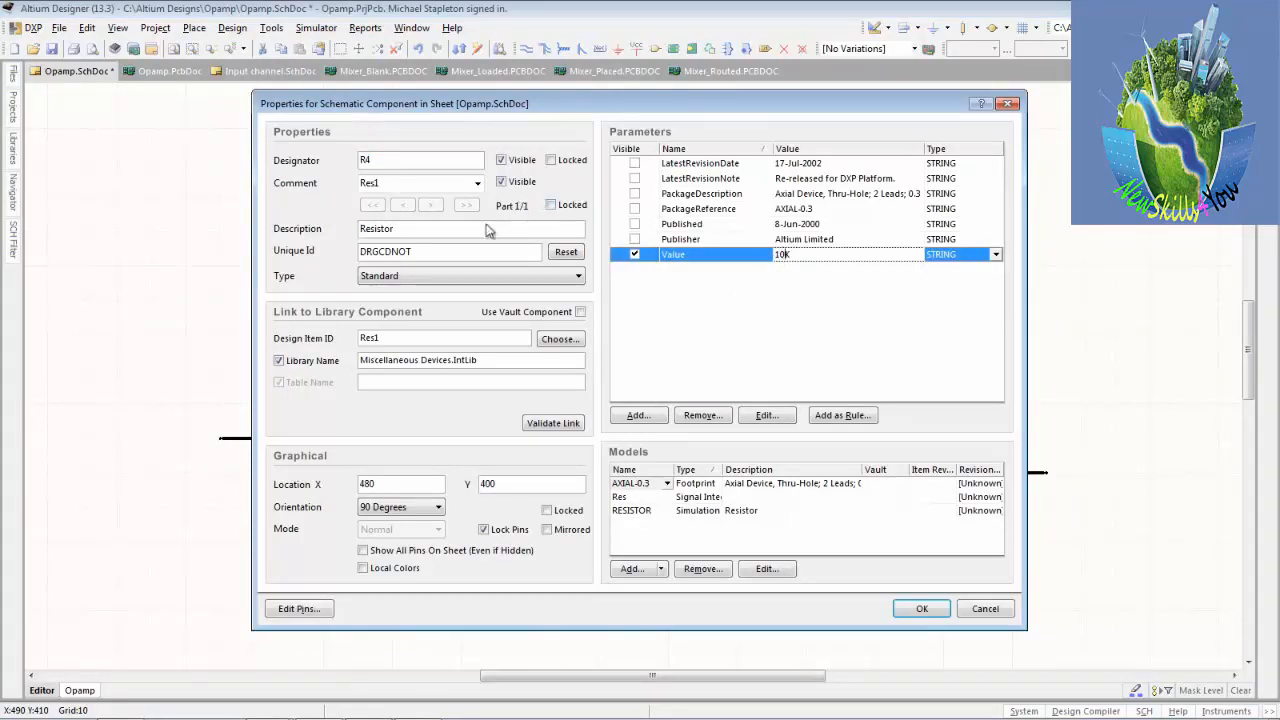
{"action": "left_click", "coordinate": [502, 183]}
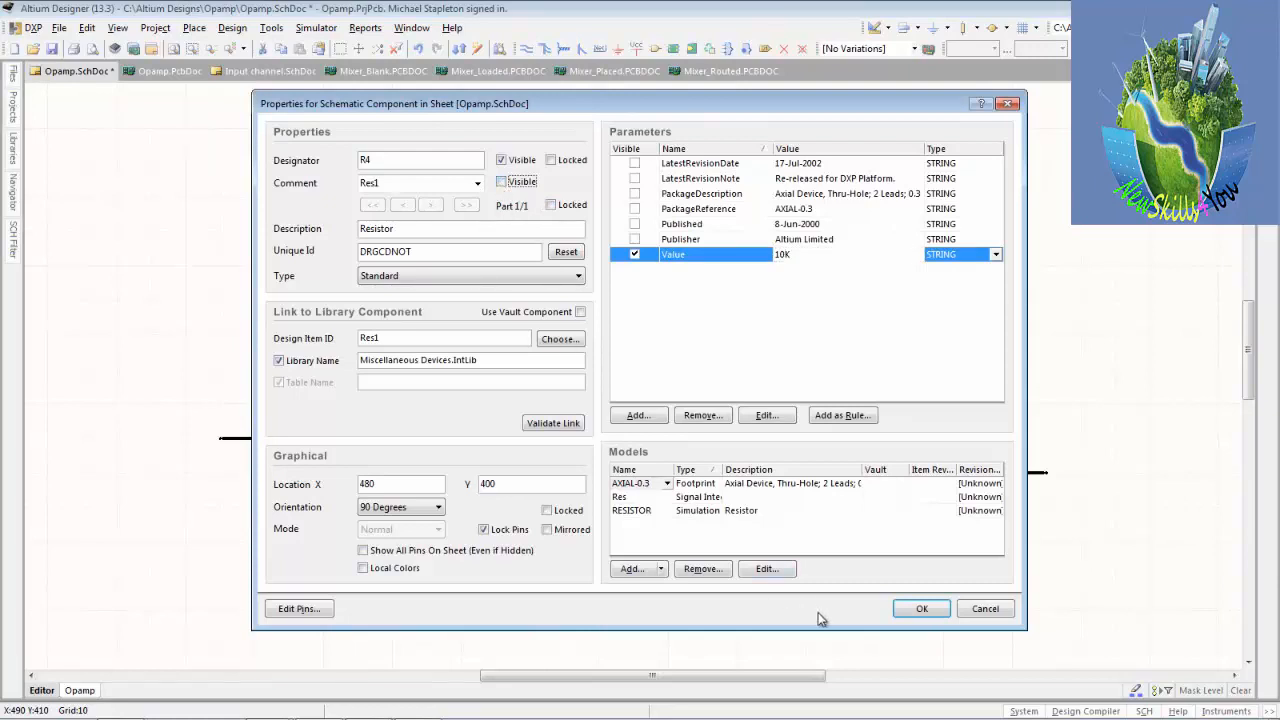
{"action": "left_click", "coordinate": [908, 609]}
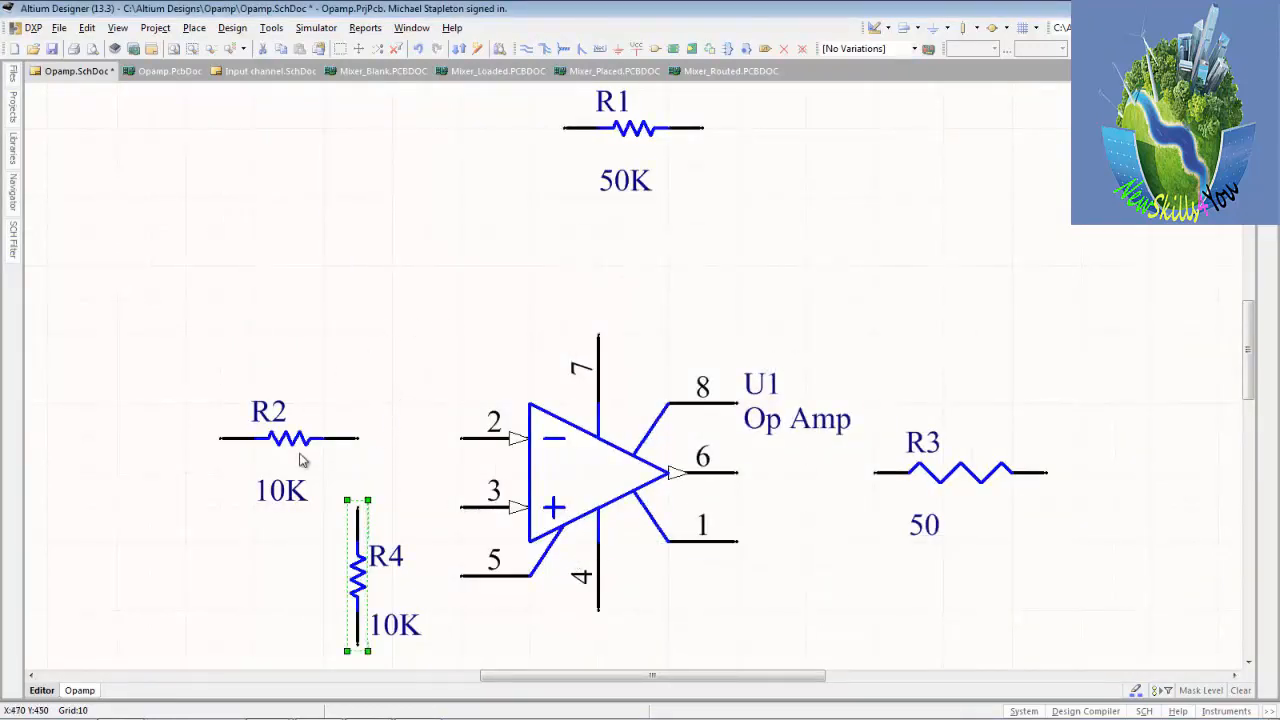
Move the value labels of R2, R1 and R3 up close beneath their resistor symbols and save the schematic.
{"action": "left_click_drag", "start_coordinate": [287, 500], "coordinate": [285, 463]}
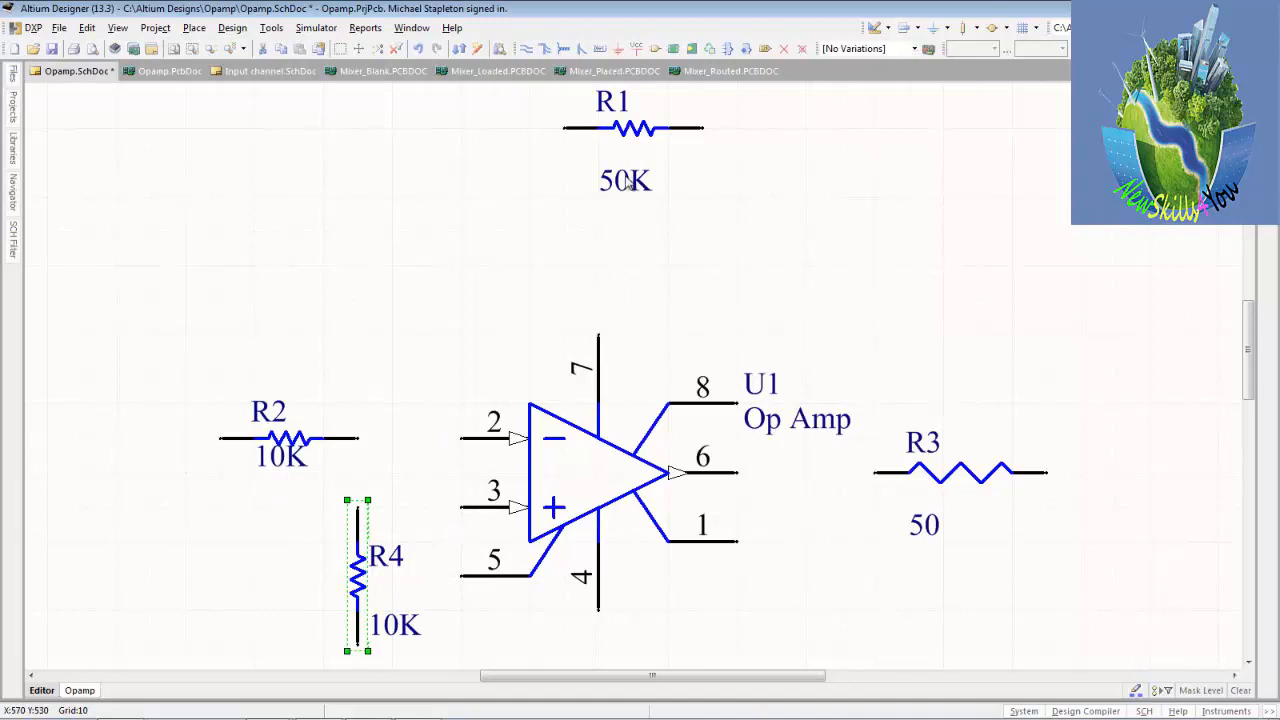
{"action": "left_click_drag", "start_coordinate": [628, 183], "coordinate": [630, 184]}
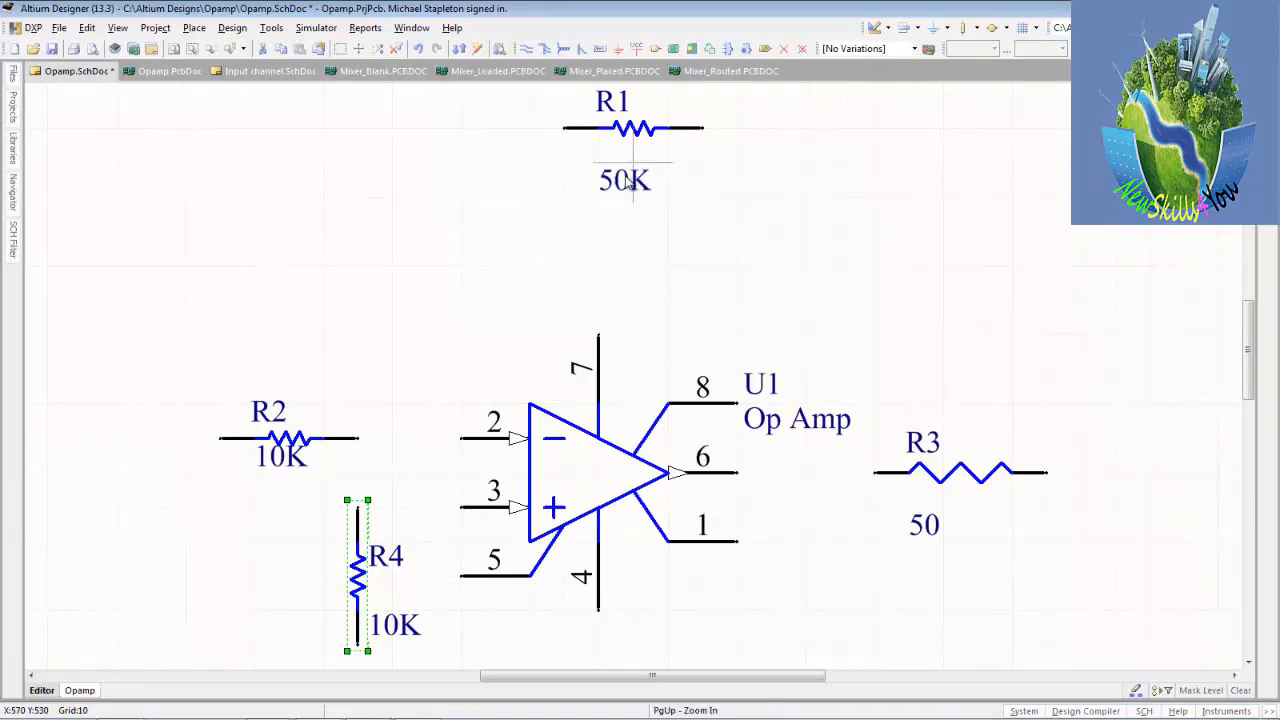
{"action": "left_click_drag", "start_coordinate": [630, 184], "coordinate": [643, 148]}
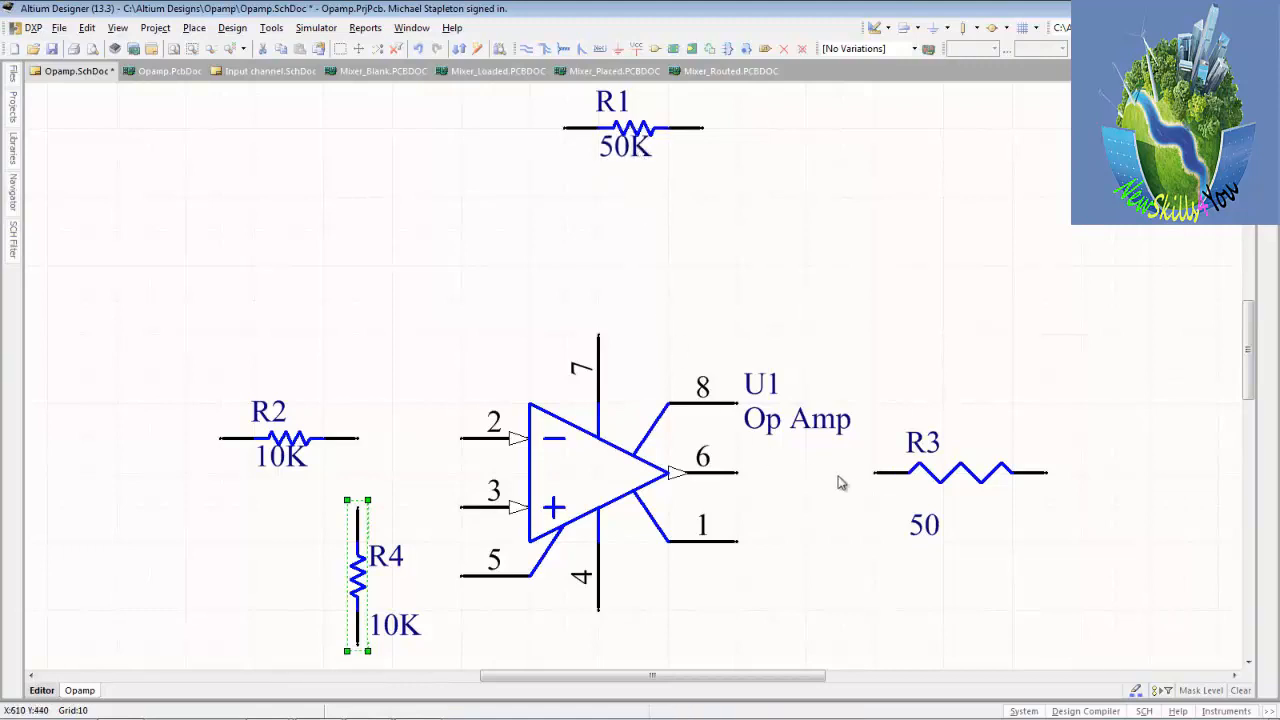
{"action": "left_click_drag", "start_coordinate": [925, 537], "coordinate": [953, 490]}
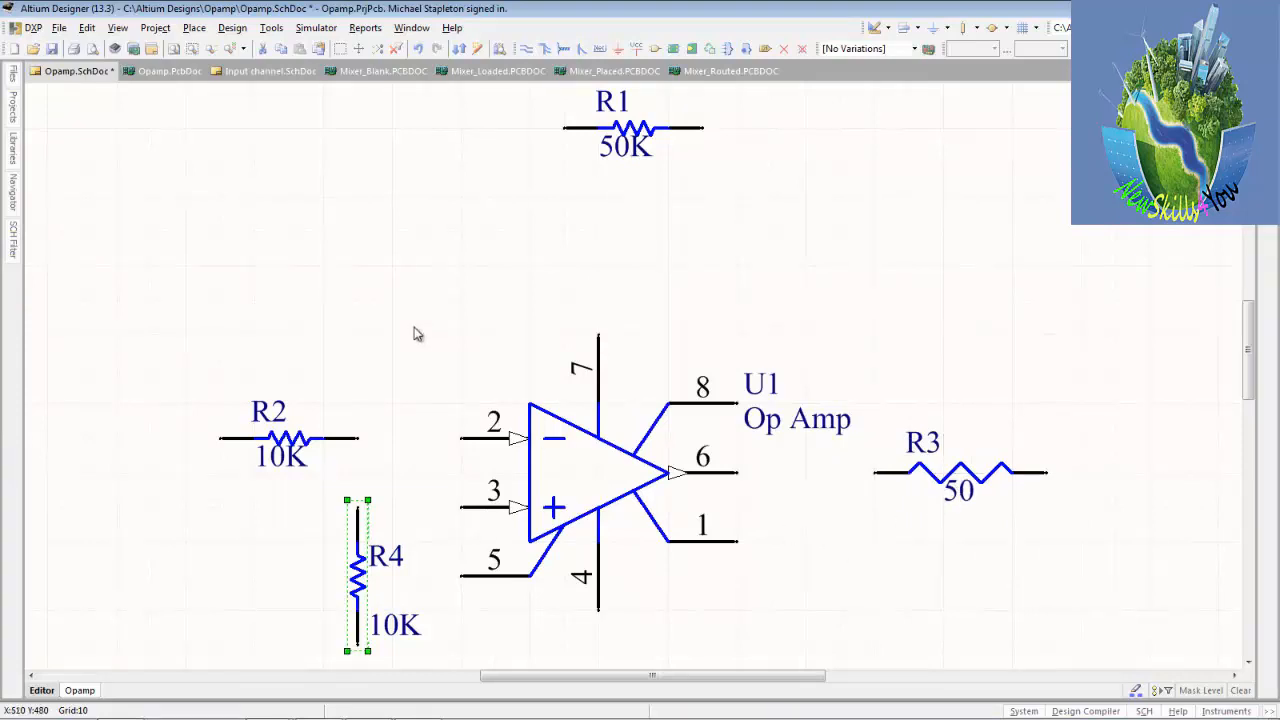
{"action": "left_click", "coordinate": [417, 334]}
{"action": "left_click", "coordinate": [53, 49]}
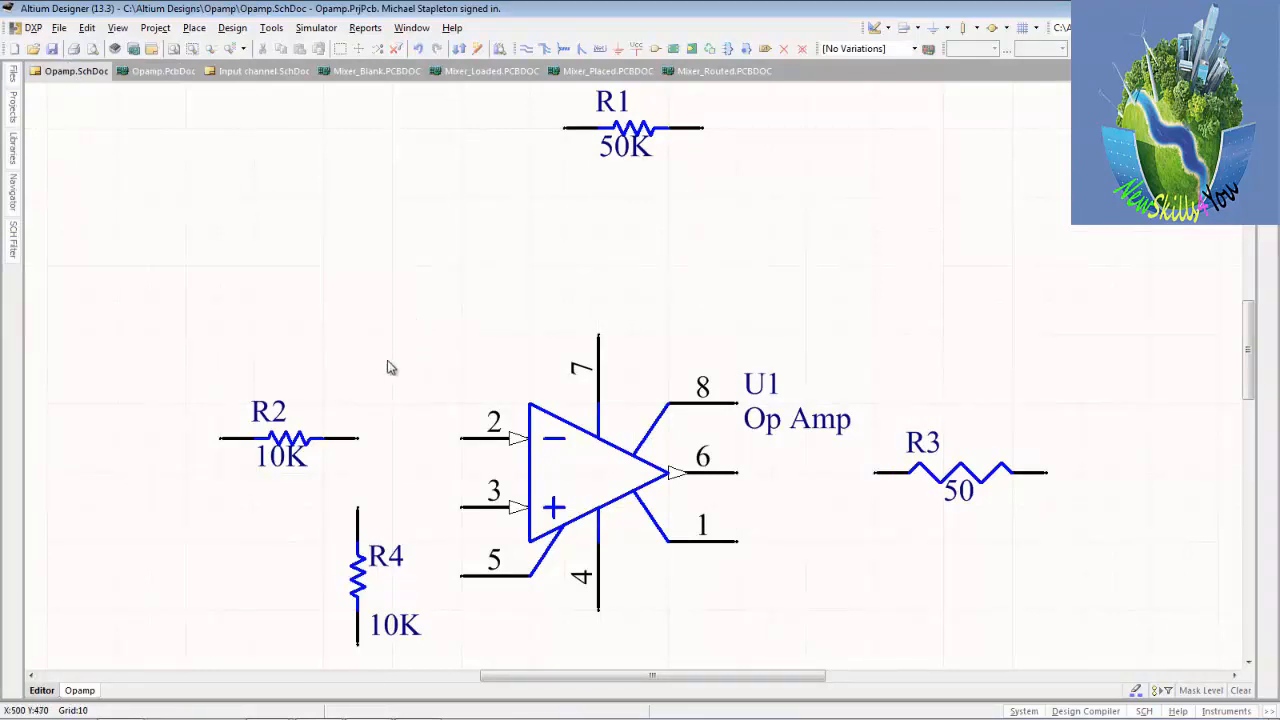
Try to draw a wire with a 90-degree corner from R2's right-hand pin up and across to R1's left-hand pin.
{"action": "scroll", "coordinate": [355, 458], "scroll_direction": "up", "scroll_amount": 3, "text": "ctrl"}
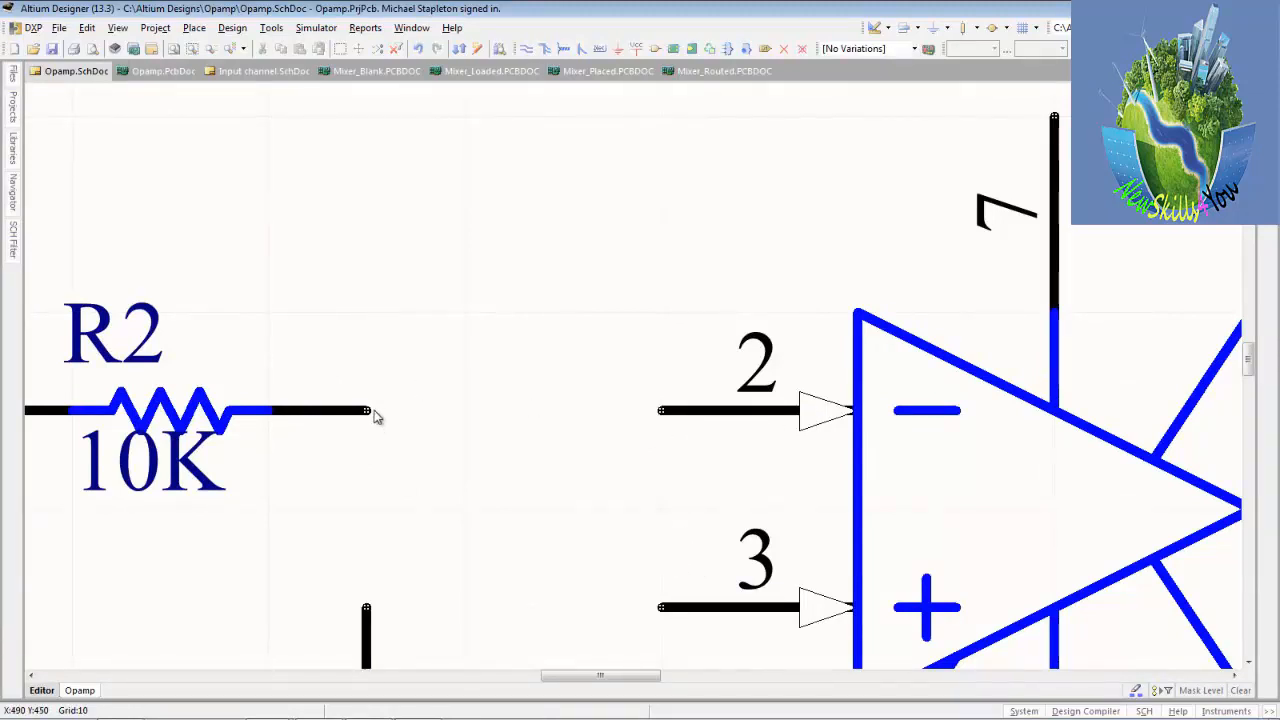
{"action": "mouse_move", "coordinate": [367, 413]}
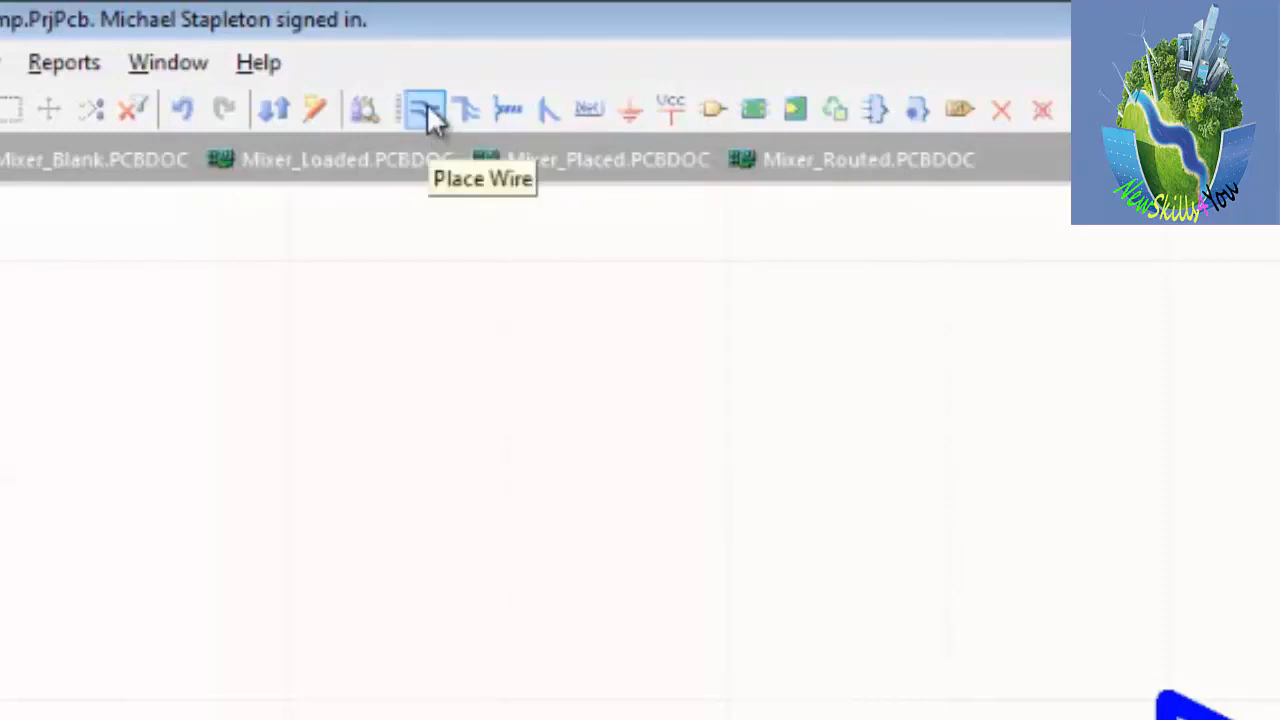
{"action": "left_click", "coordinate": [424, 112]}
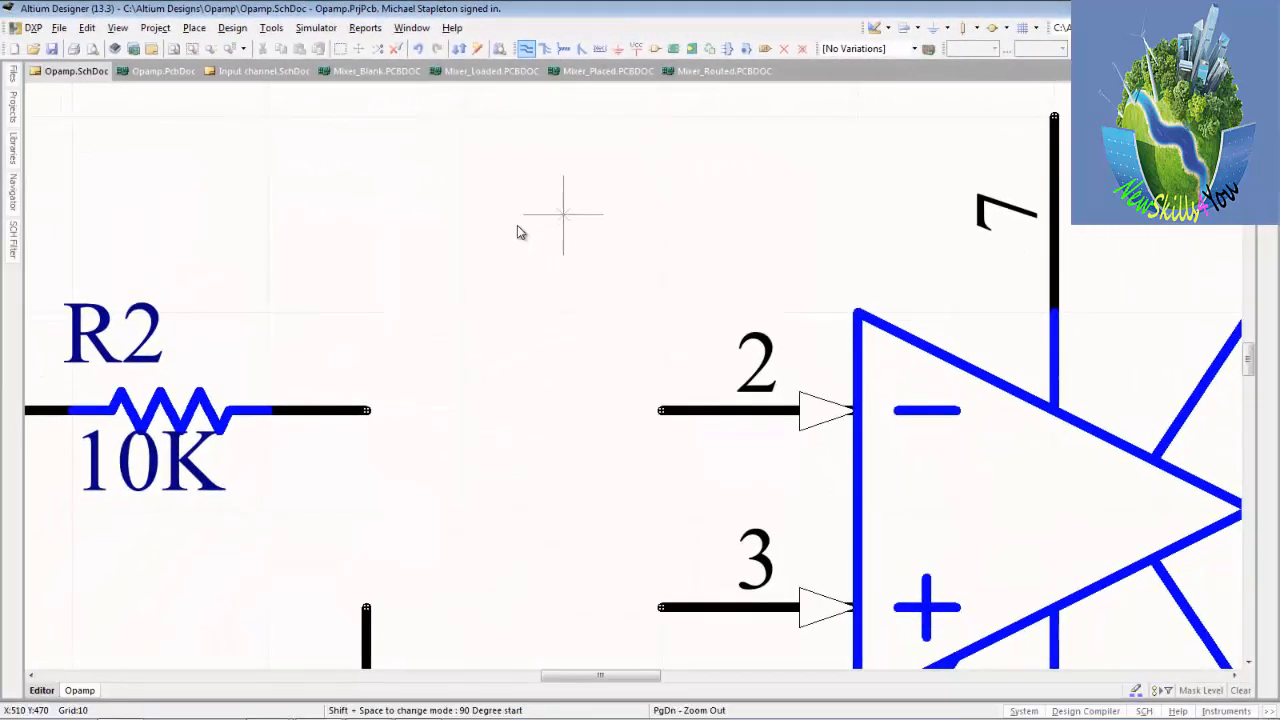
{"action": "key", "text": "End"}
{"action": "key", "text": "Home"}
{"action": "key", "text": "Left"}
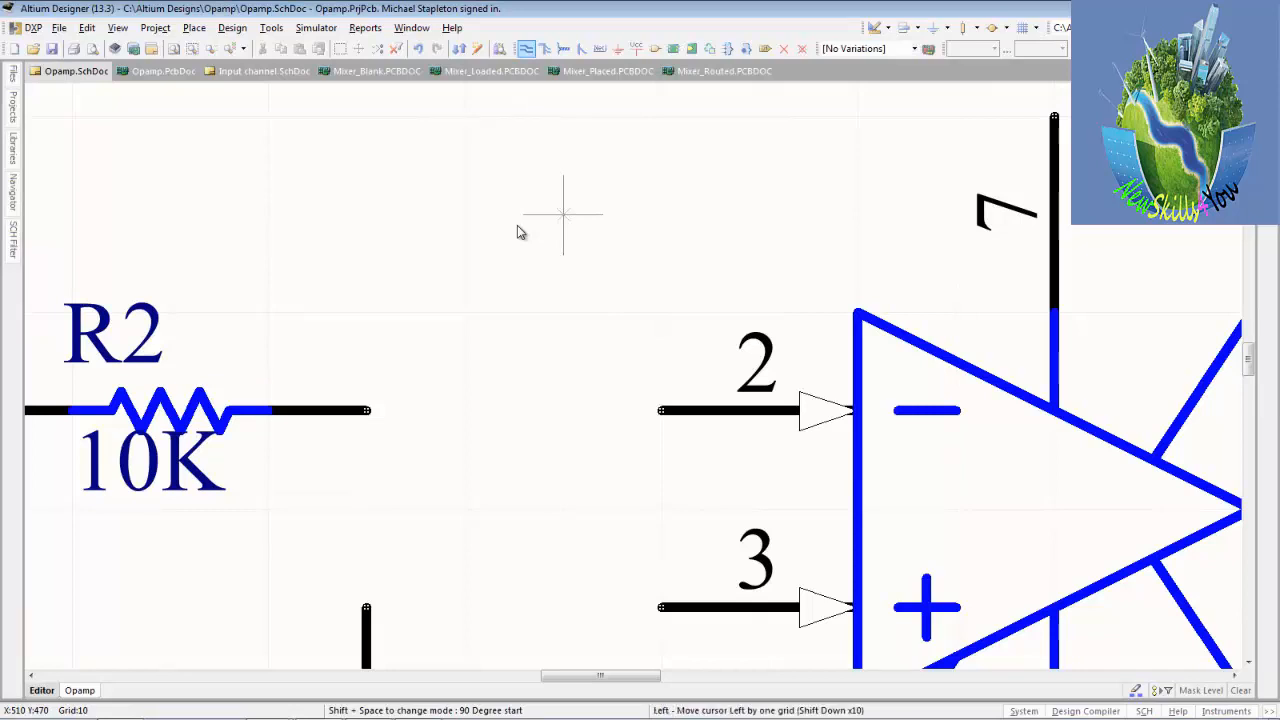
{"action": "key", "text": "Right"}
{"action": "key", "text": "Up"}
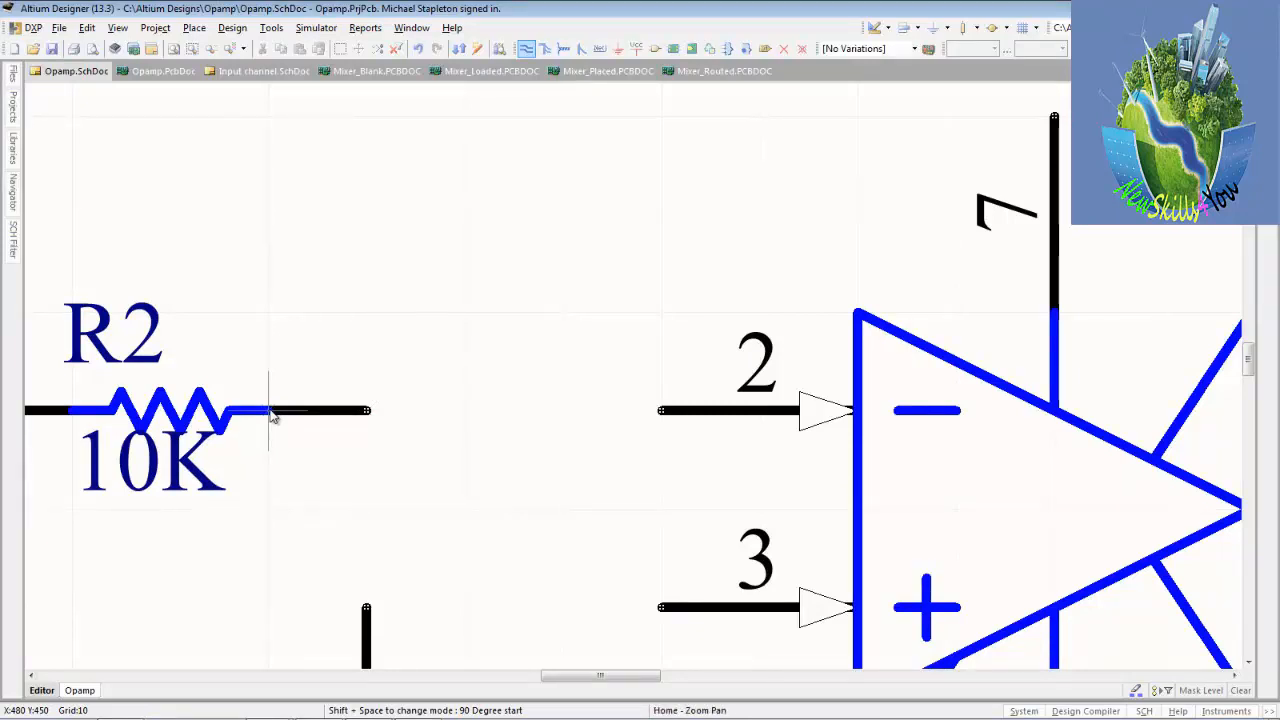
{"action": "scroll", "coordinate": [272, 416], "scroll_direction": "down", "scroll_amount": 3, "text": "ctrl"}
{"action": "scroll", "coordinate": [272, 416], "scroll_direction": "down", "scroll_amount": 4, "text": "ctrl"}
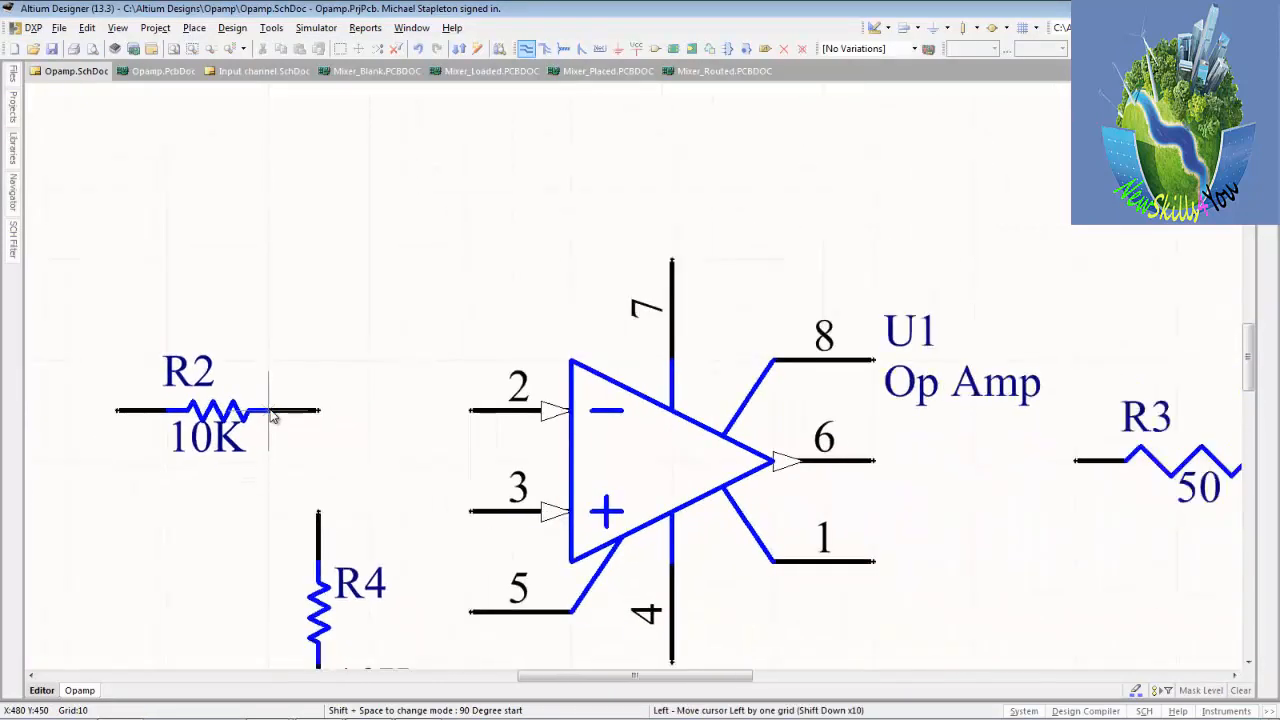
{"action": "scroll", "coordinate": [272, 416], "scroll_direction": "down", "scroll_amount": 1, "text": "ctrl"}
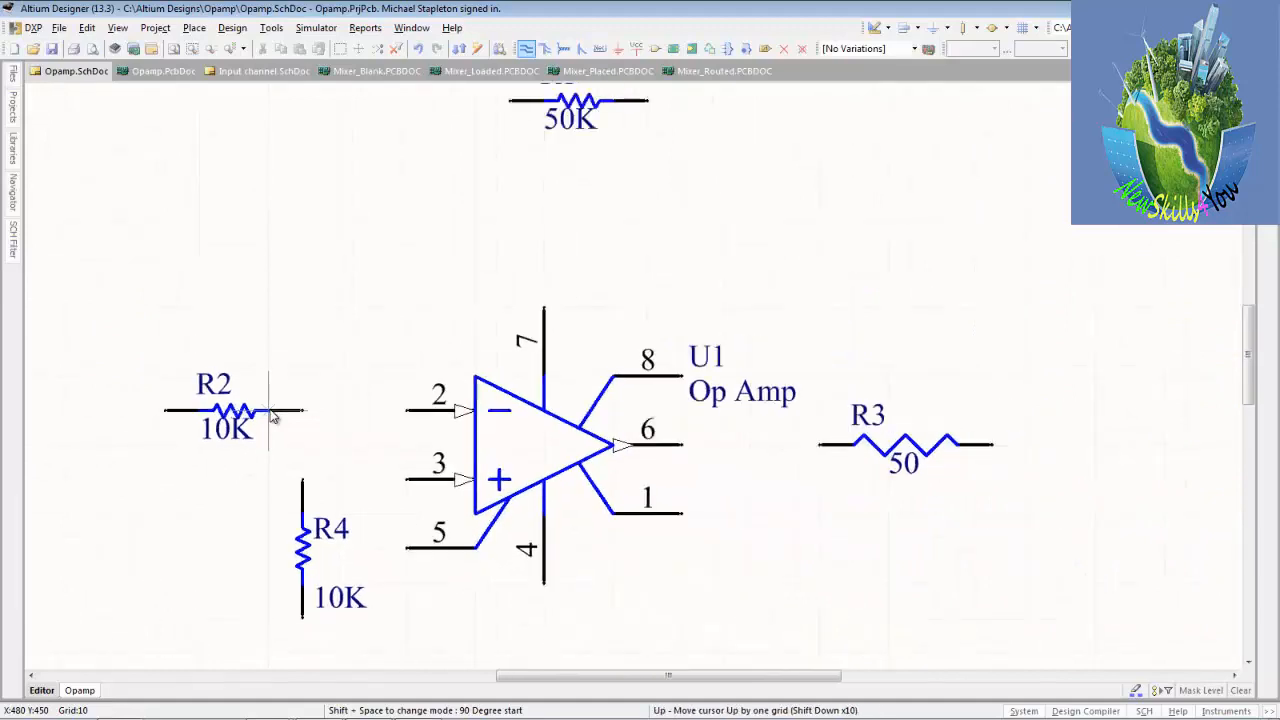
{"action": "left_click", "coordinate": [302, 410]}
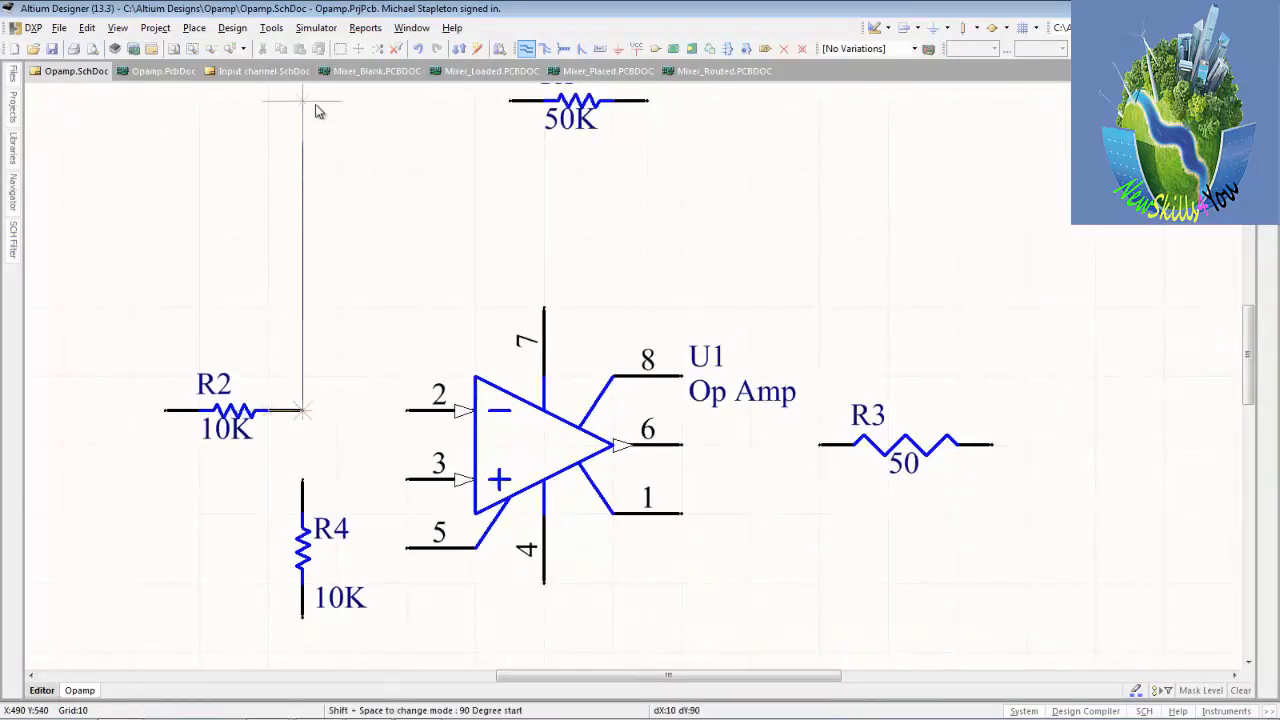
{"action": "key", "text": "space"}
{"action": "left_click", "coordinate": [512, 108]}
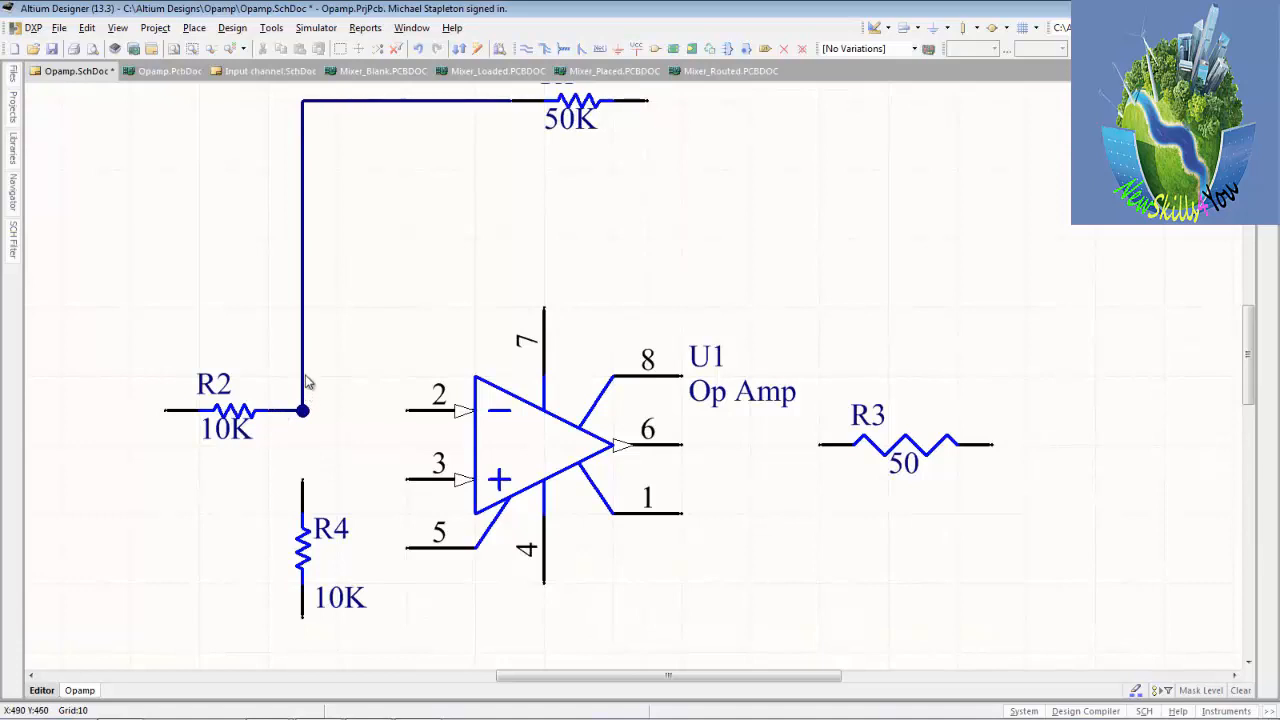
Delete the wire between R2 and R1.
{"action": "left_click", "coordinate": [302, 377]}
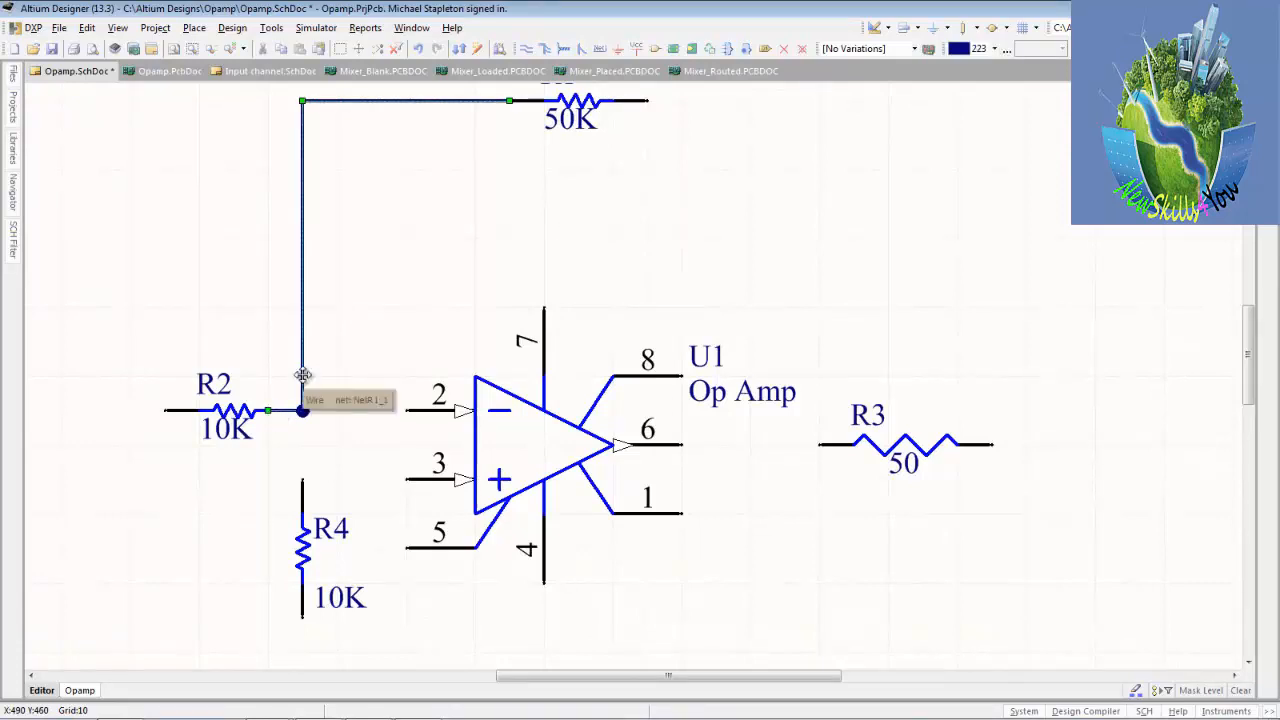
{"action": "key", "text": "Delete"}
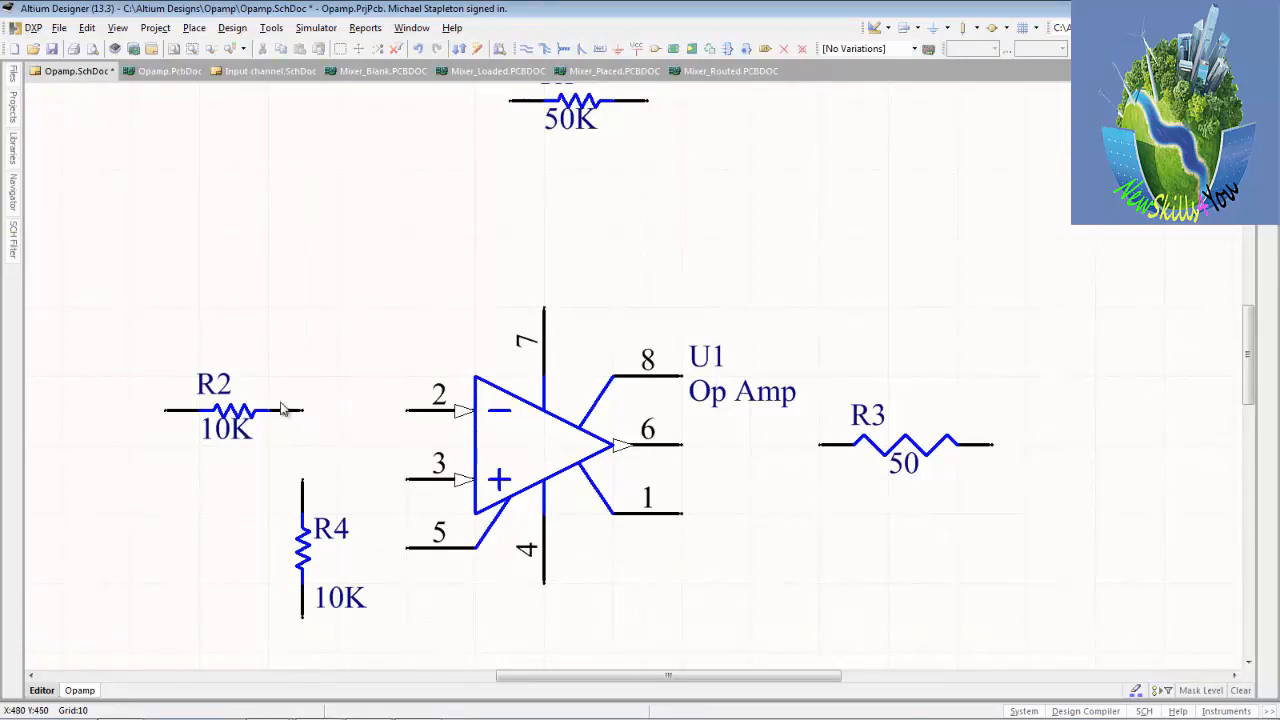
Try to route a wire with two 90-degree corners from R2's right-hand pin to R1's left-hand pin.
{"action": "left_click", "coordinate": [525, 48]}
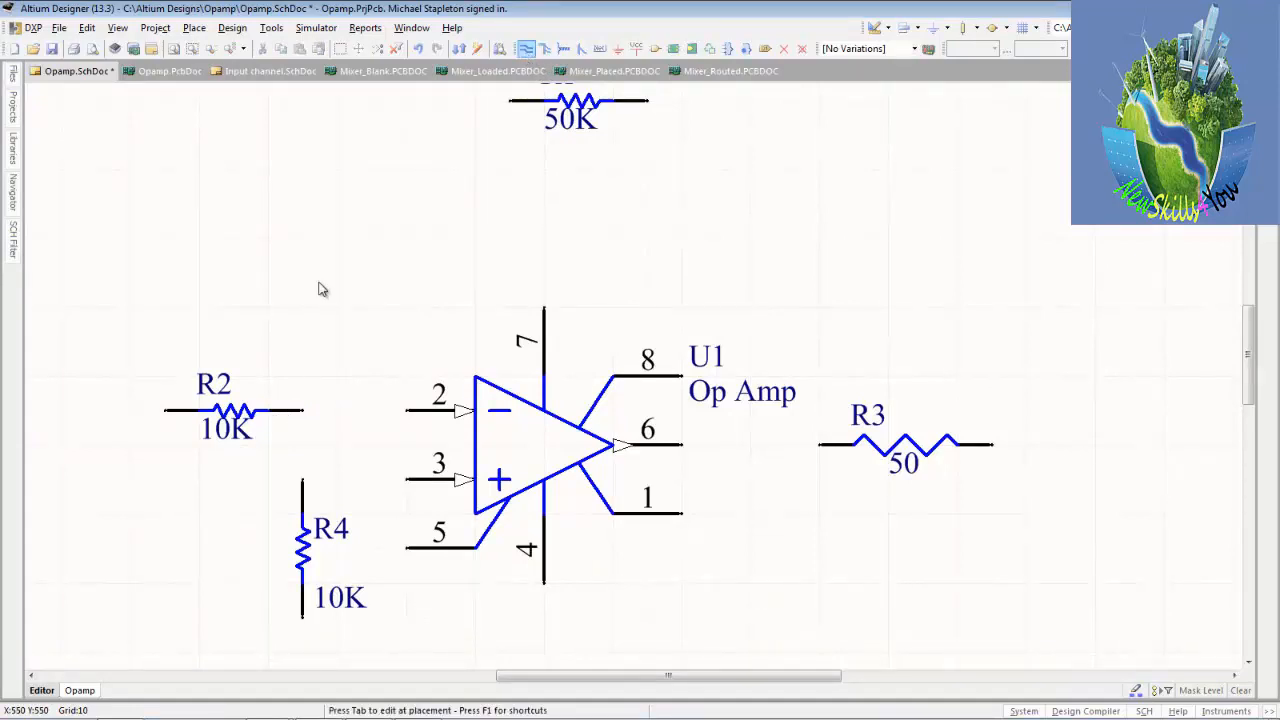
{"action": "left_click", "coordinate": [308, 408]}
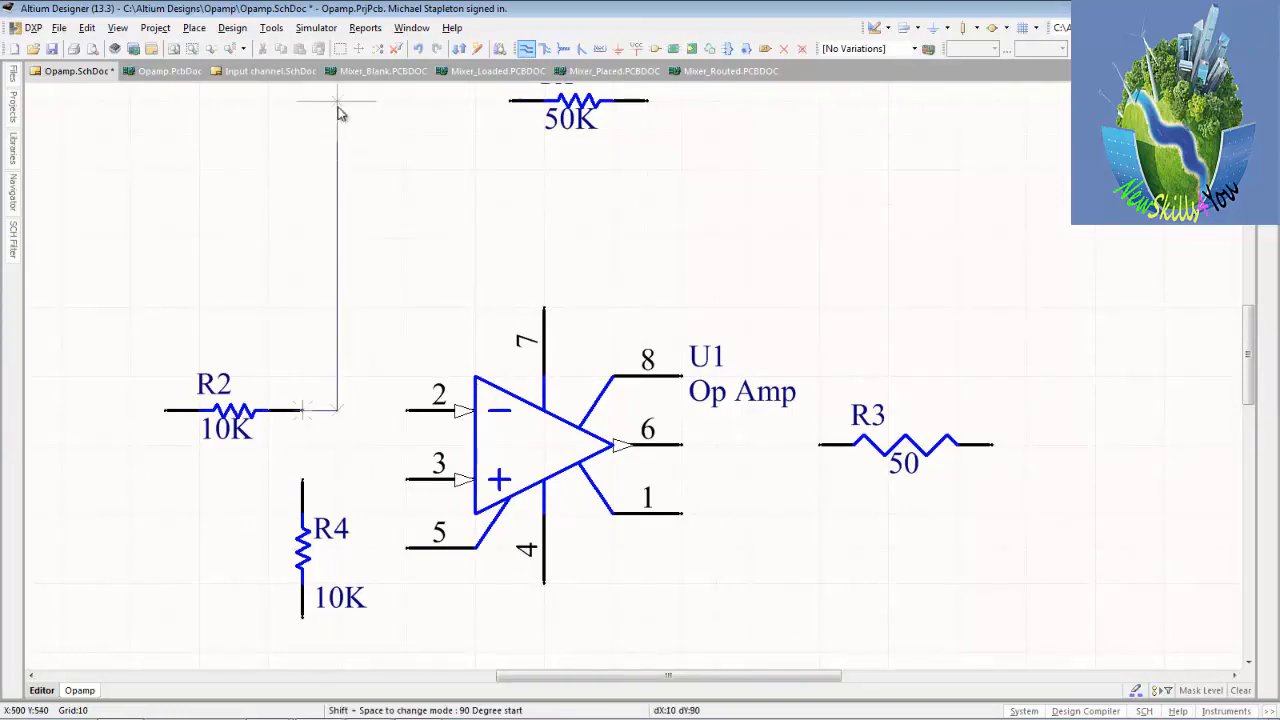
{"action": "left_click", "coordinate": [337, 101]}
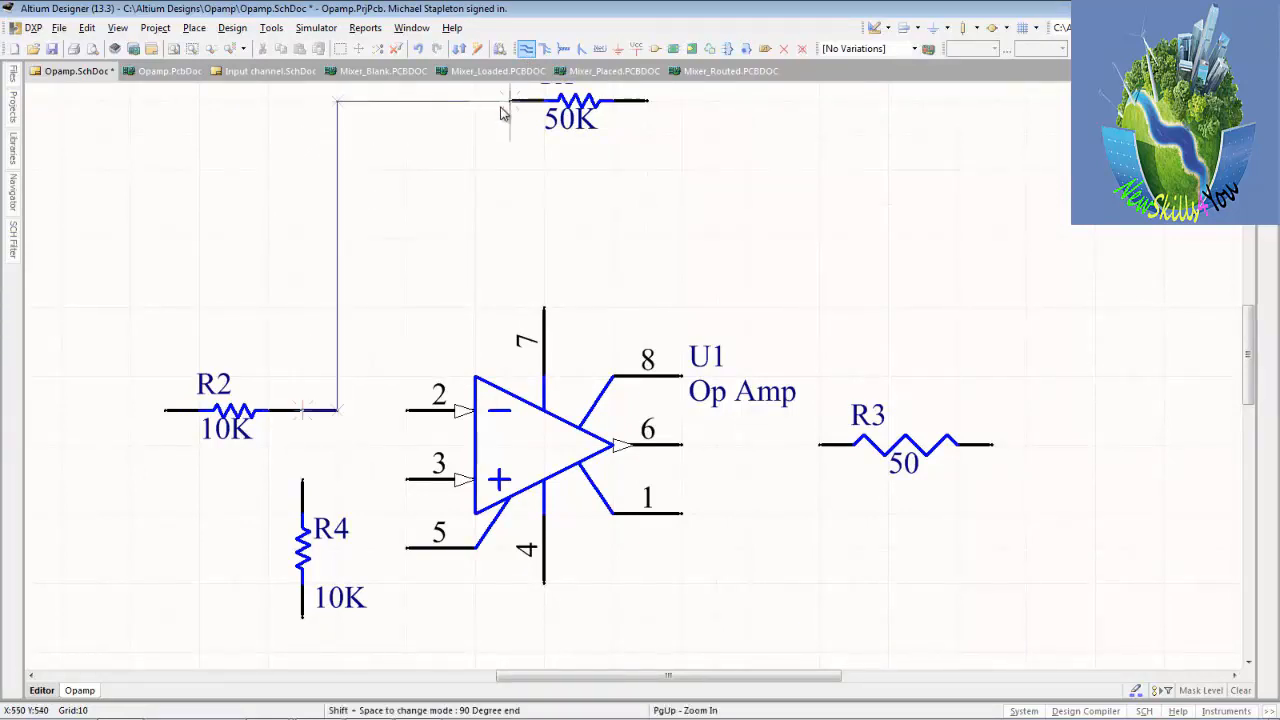
{"action": "left_click", "coordinate": [508, 102]}
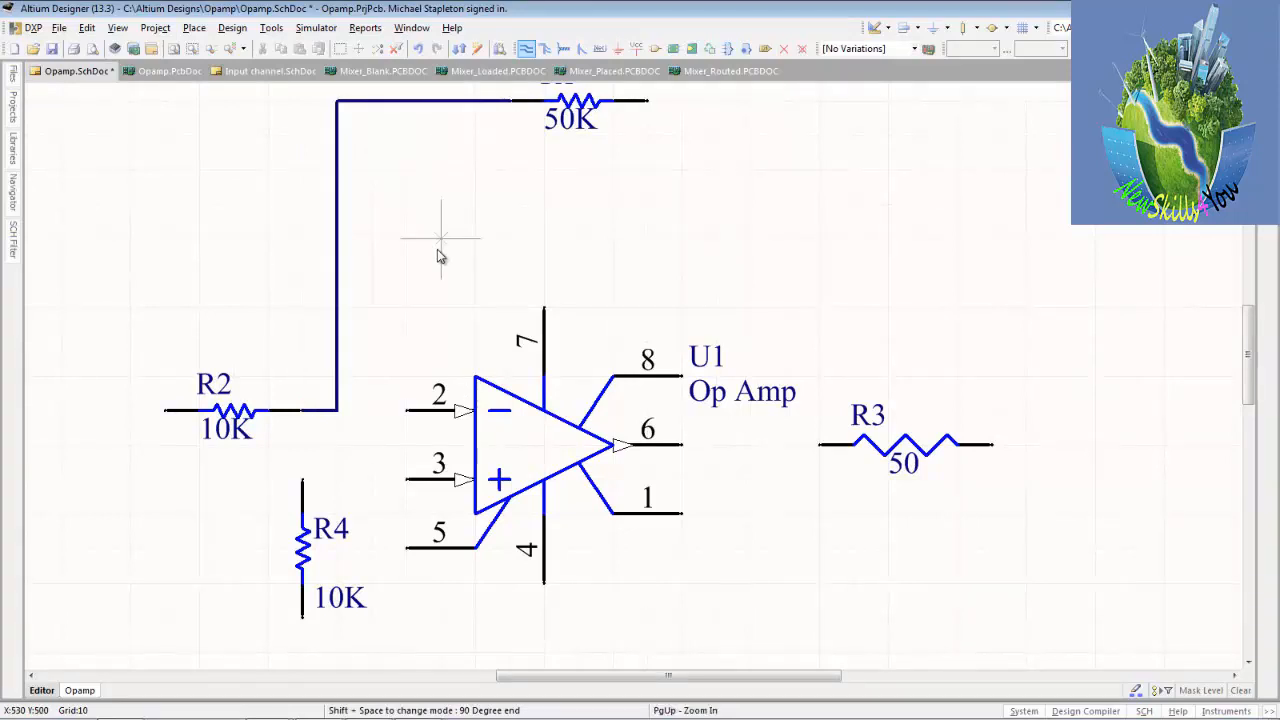
{"action": "key", "text": "Escape"}
{"action": "key", "text": "ctrl+z"}
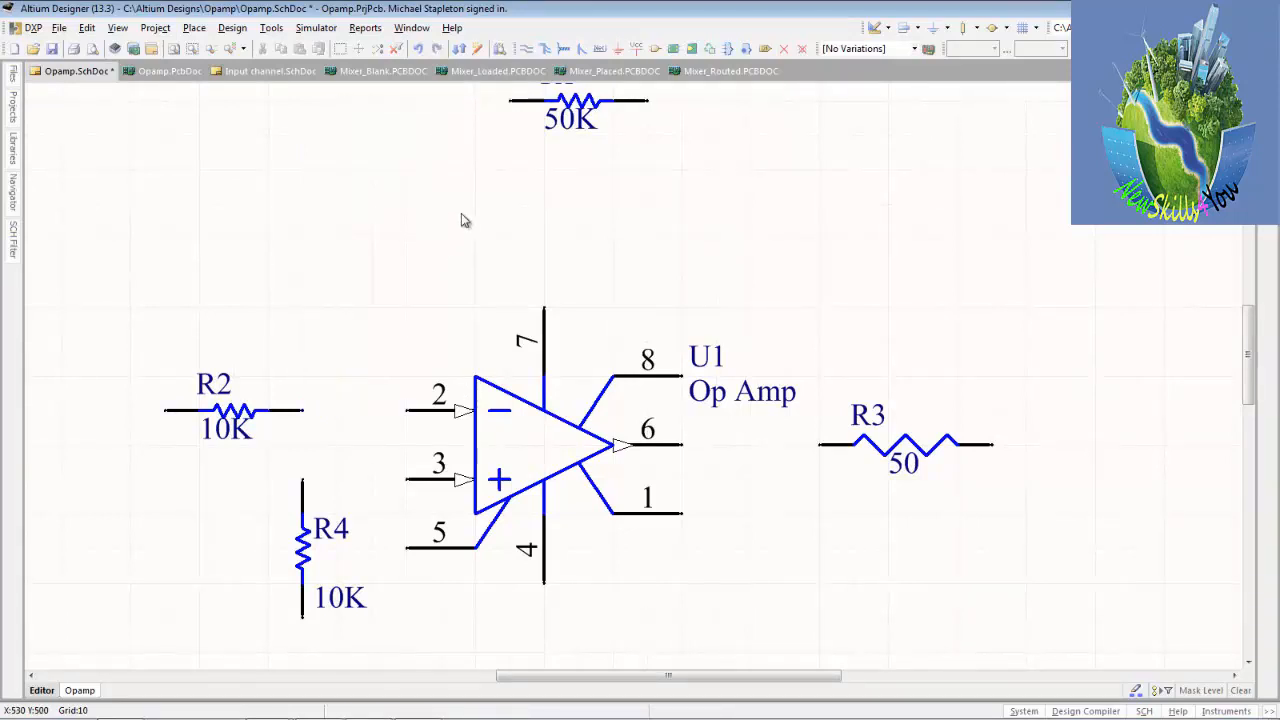
Wire U1's pin 2 straight to R2's right-hand pin, and from pin 2 up and across to R1's left-hand pin.
{"action": "left_click", "coordinate": [526, 48]}
{"action": "left_click", "coordinate": [405, 410]}
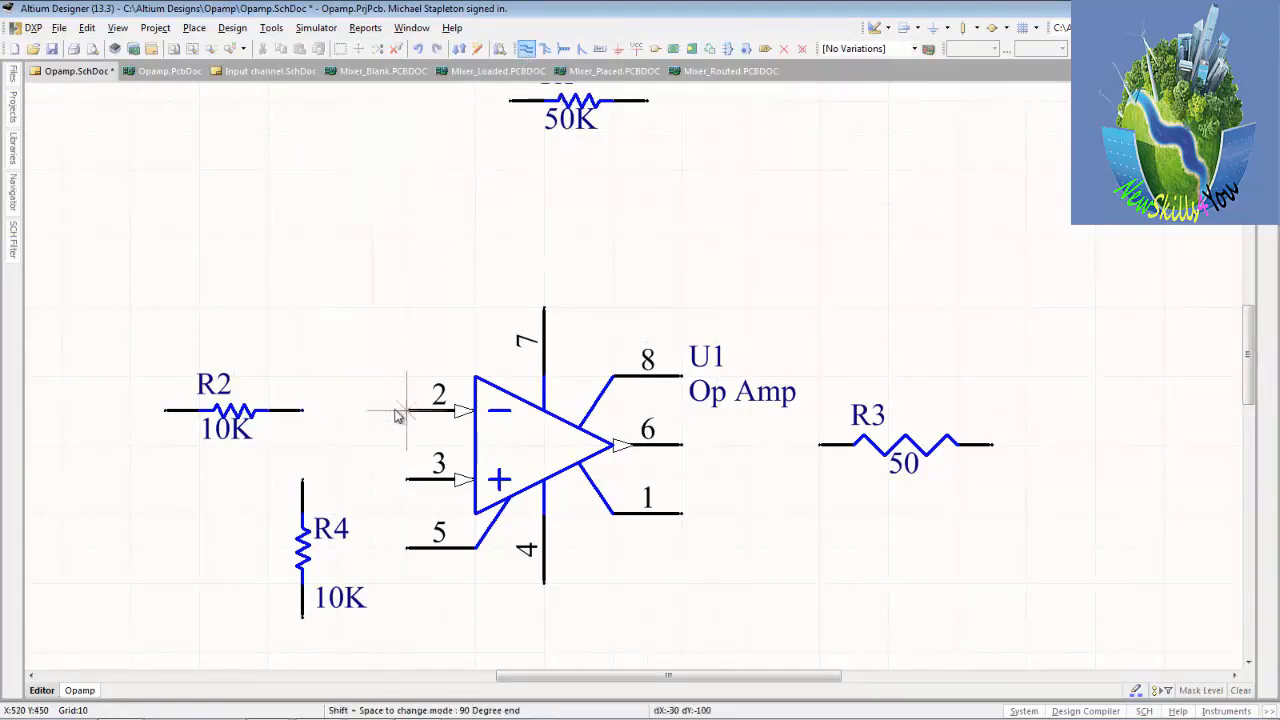
{"action": "left_click", "coordinate": [300, 410]}
{"action": "left_click", "coordinate": [407, 412]}
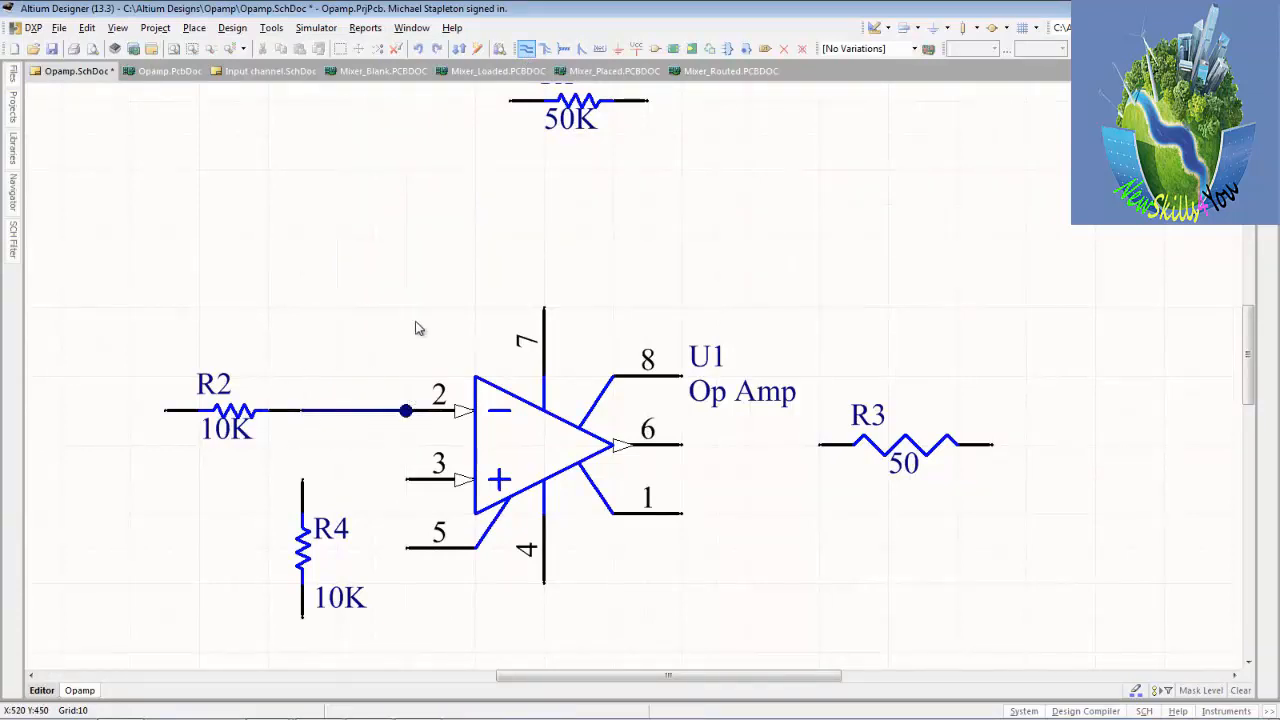
{"action": "left_click", "coordinate": [405, 108]}
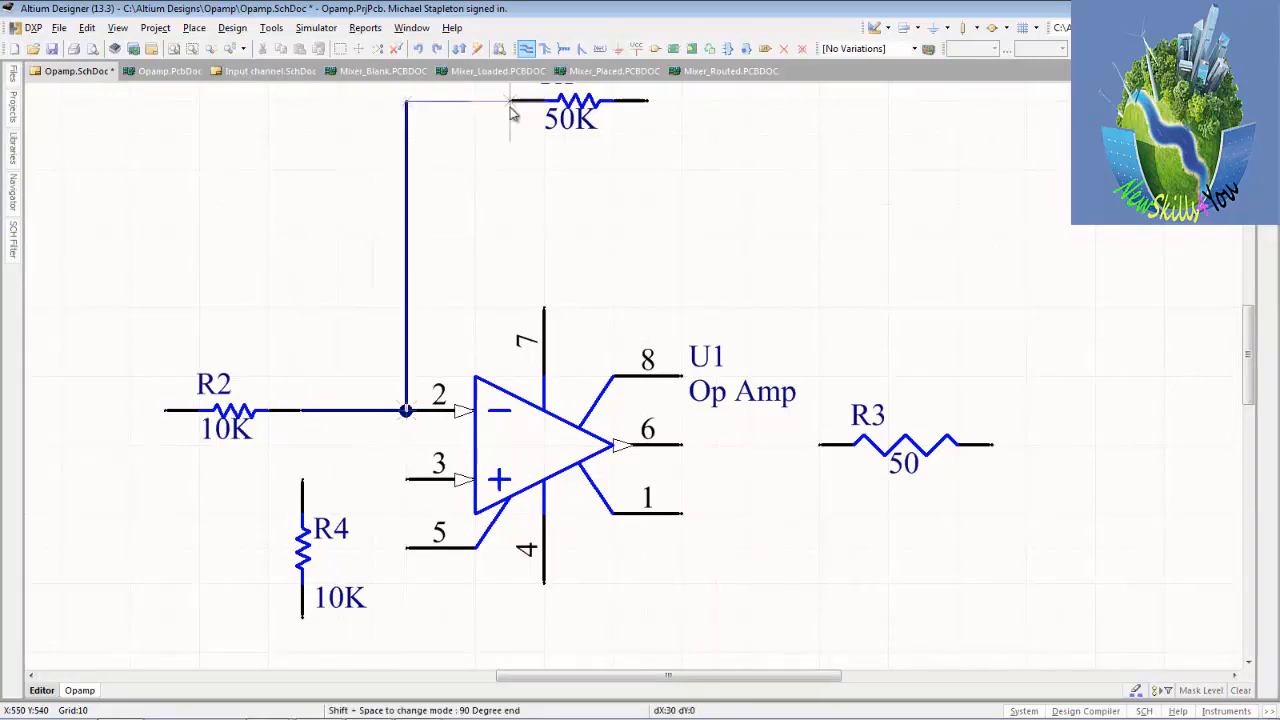
{"action": "left_click", "coordinate": [511, 100]}
Wire R1's right-hand pin across and down to R3's left-hand pin, and connect that junction to U1's output pin 6.
{"action": "left_click", "coordinate": [648, 100]}
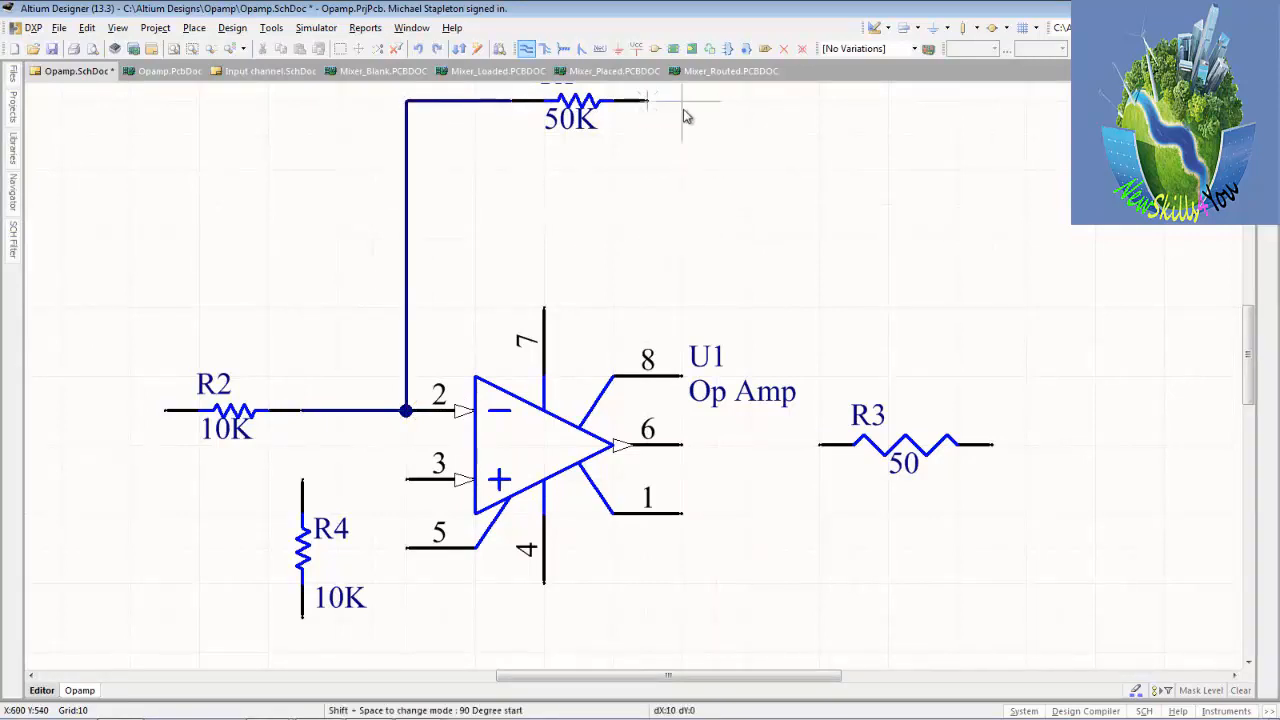
{"action": "left_click", "coordinate": [818, 100]}
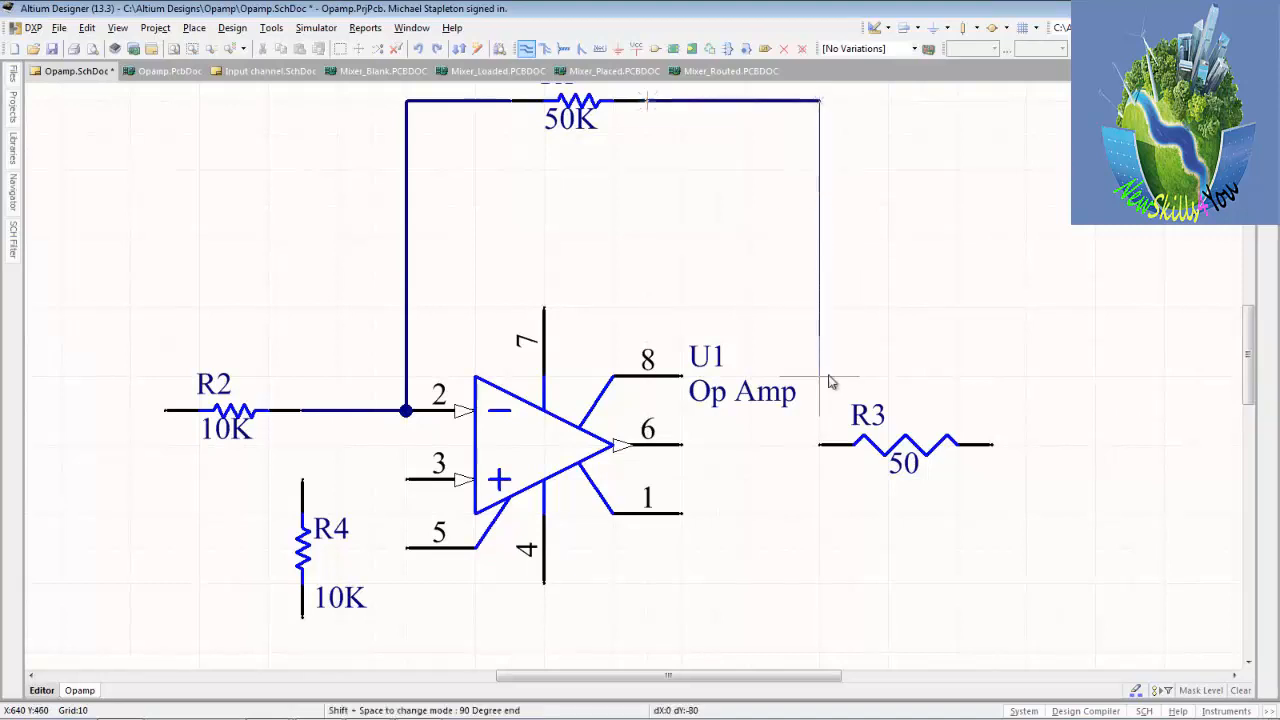
{"action": "left_click", "coordinate": [820, 445]}
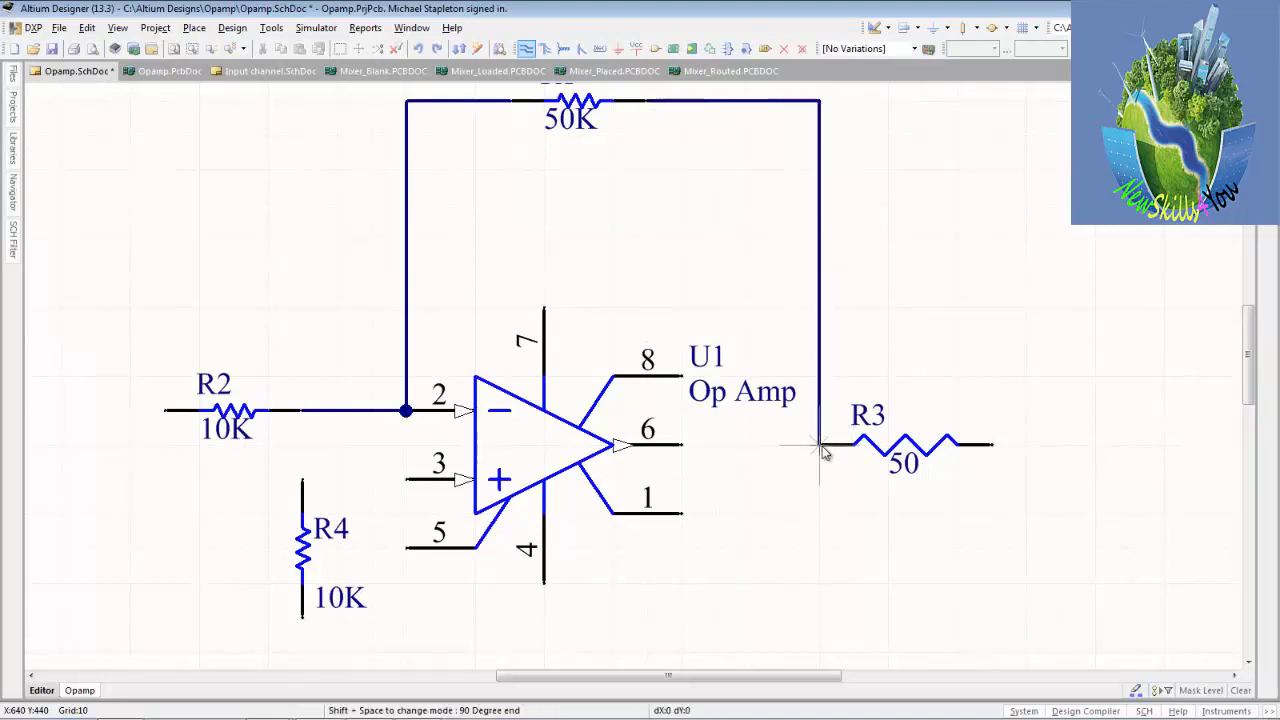
{"action": "left_click", "coordinate": [682, 444]}
Wire U1's pin 3 straight across to R4's upper pin and end wire placement.
{"action": "left_click", "coordinate": [408, 484]}
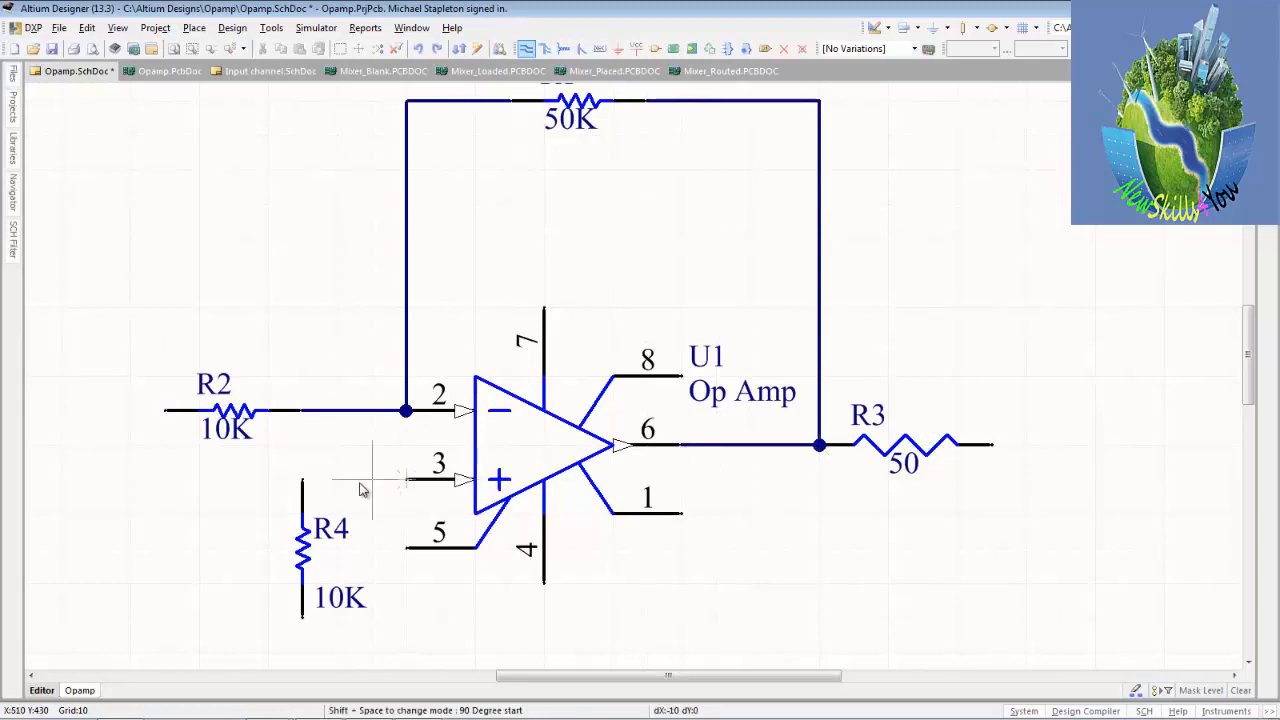
{"action": "left_click", "coordinate": [313, 485]}
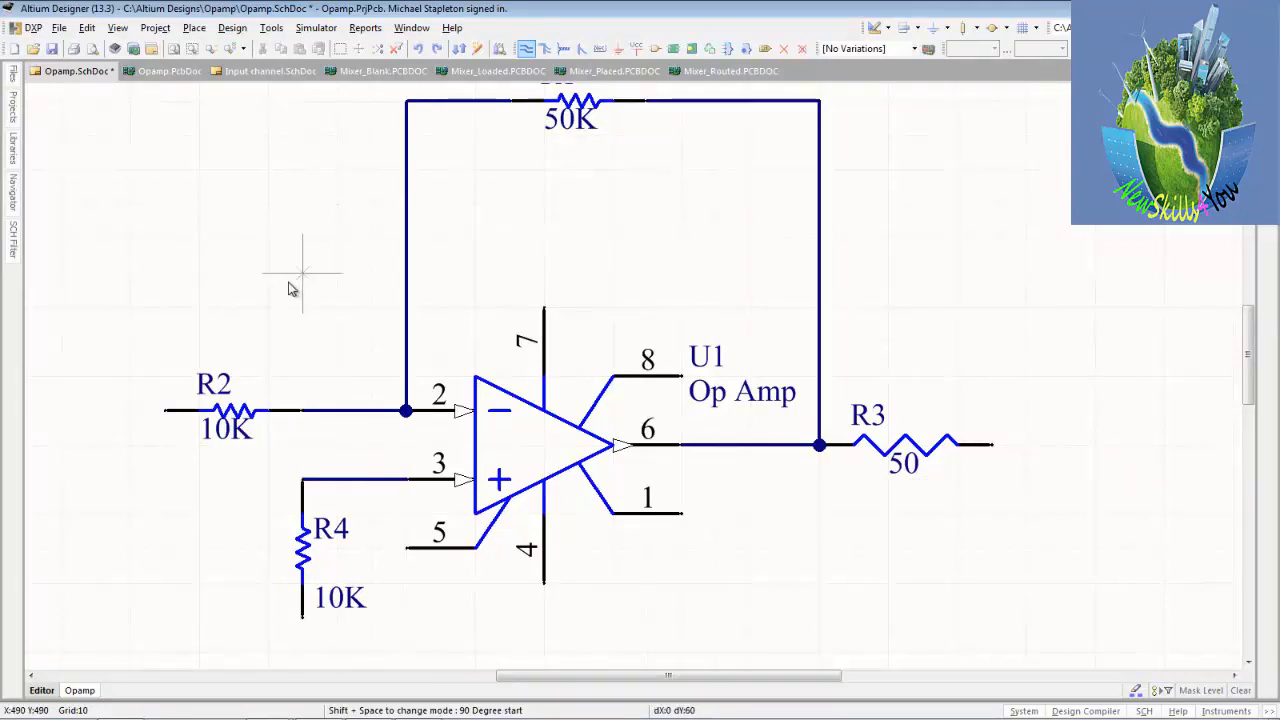
{"action": "key", "text": "Escape"}
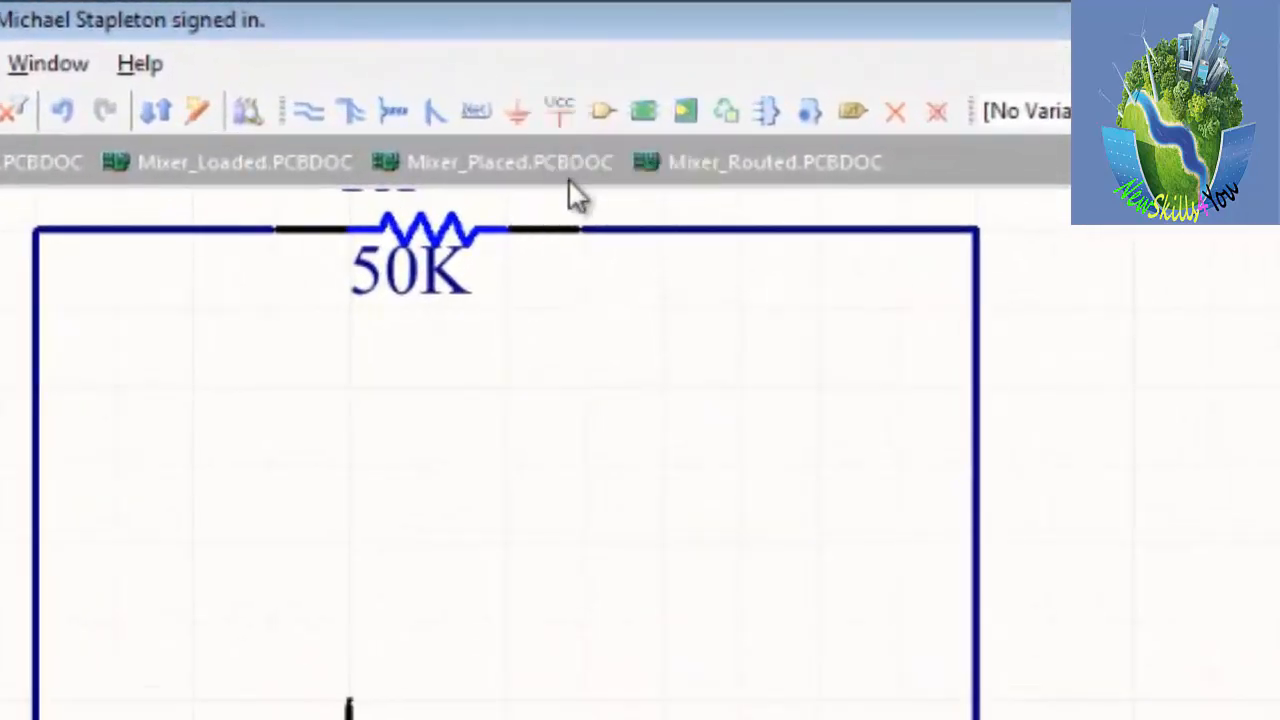
Start a VCC power port and set its net name to +12VDC before placement.
{"action": "left_click", "coordinate": [558, 112]}
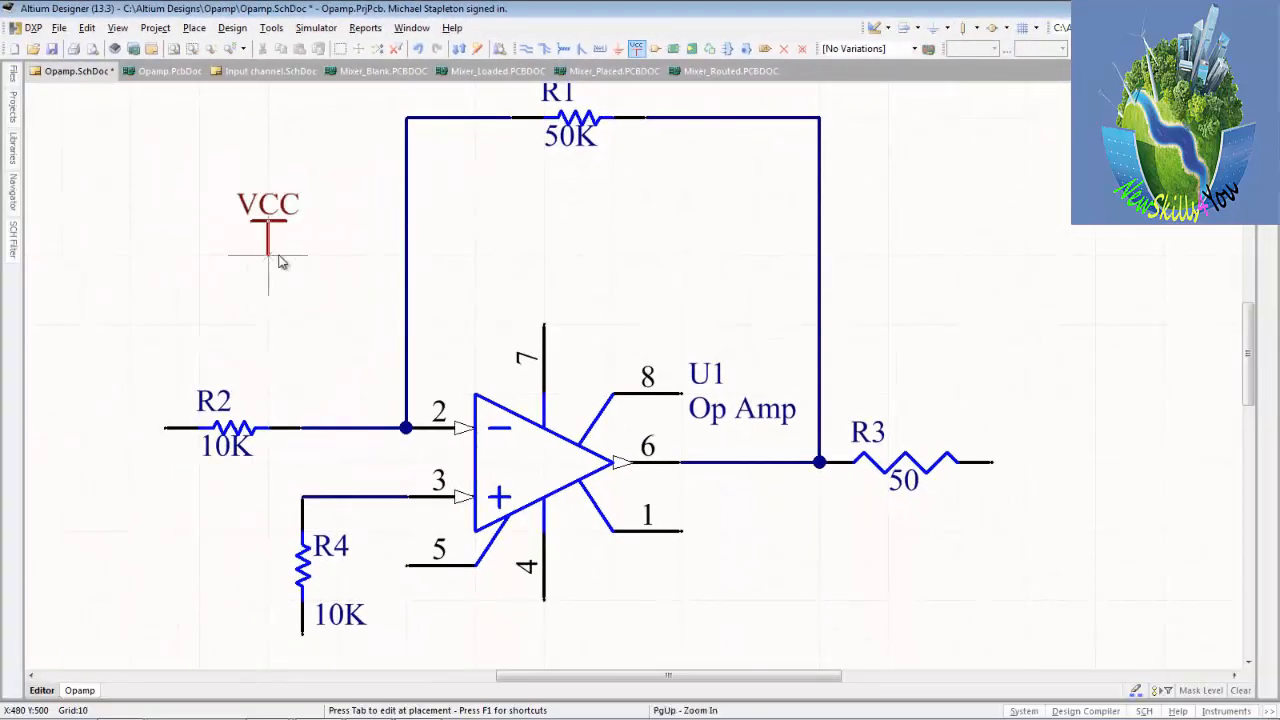
{"action": "key", "text": "End"}
{"action": "key", "text": "Home"}
{"action": "key", "text": "Left"}
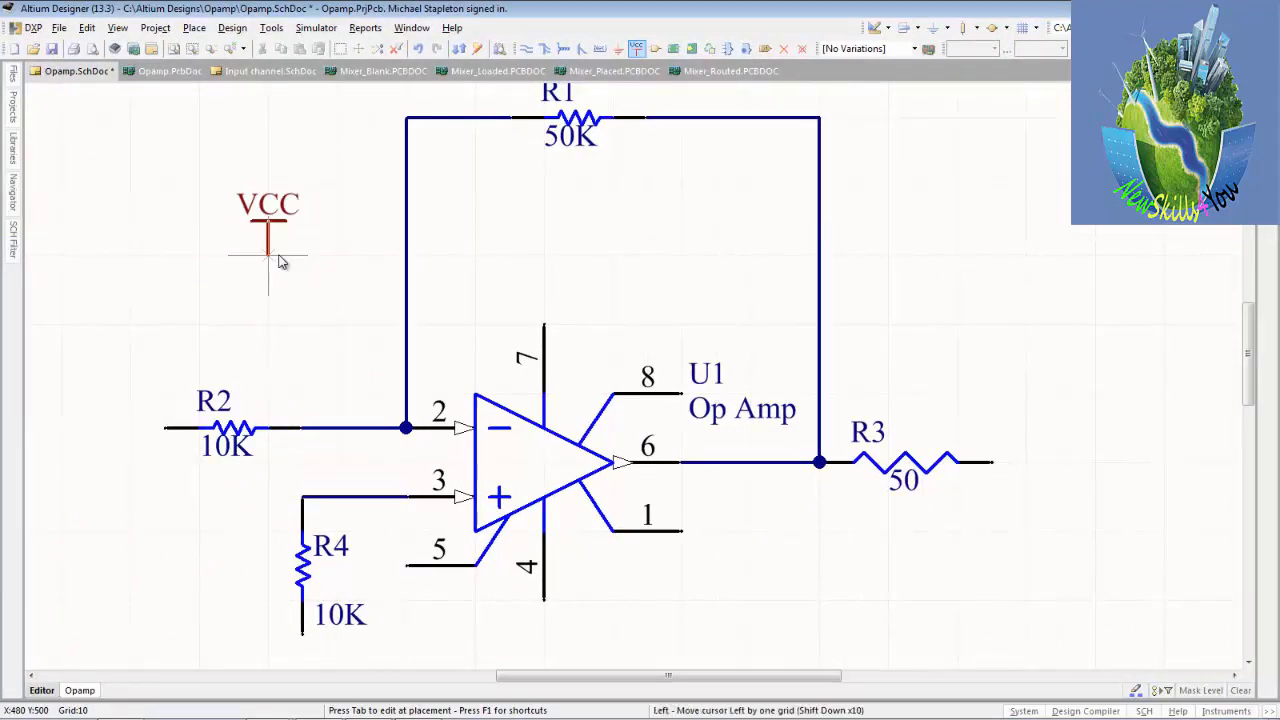
{"action": "key", "text": "Left"}
{"action": "key", "text": "Up"}
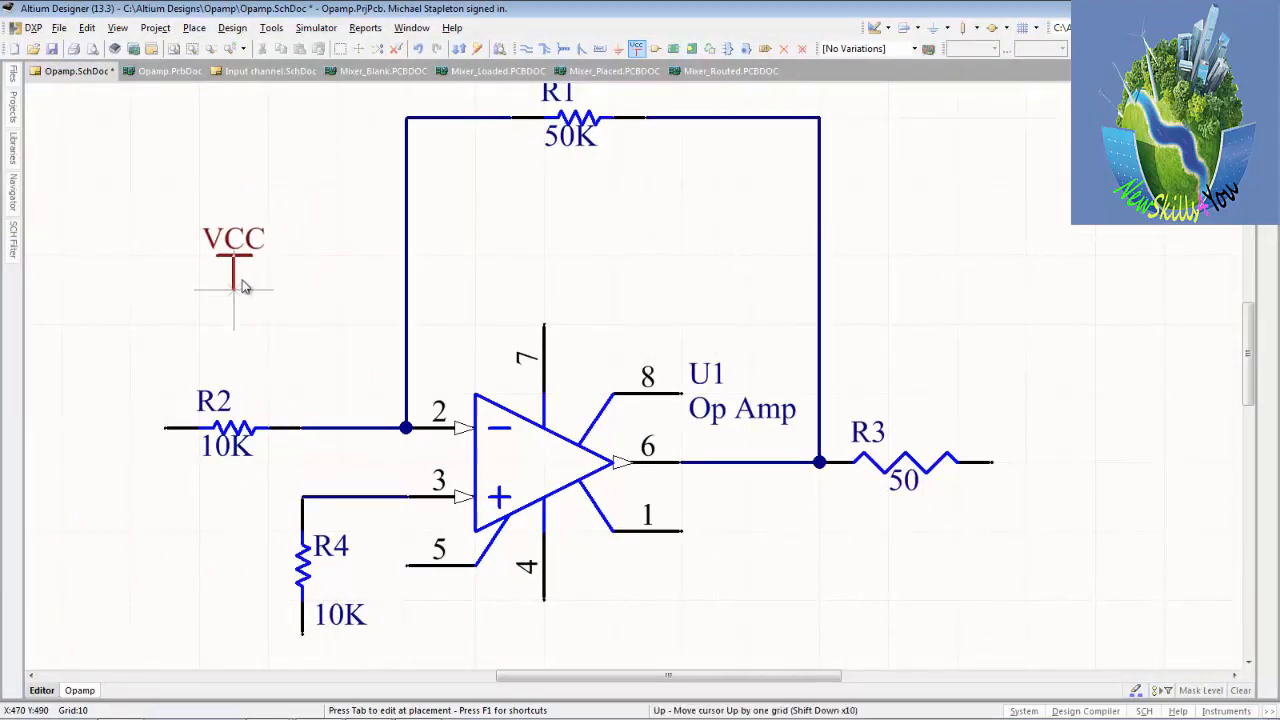
{"action": "key", "text": "Tab"}
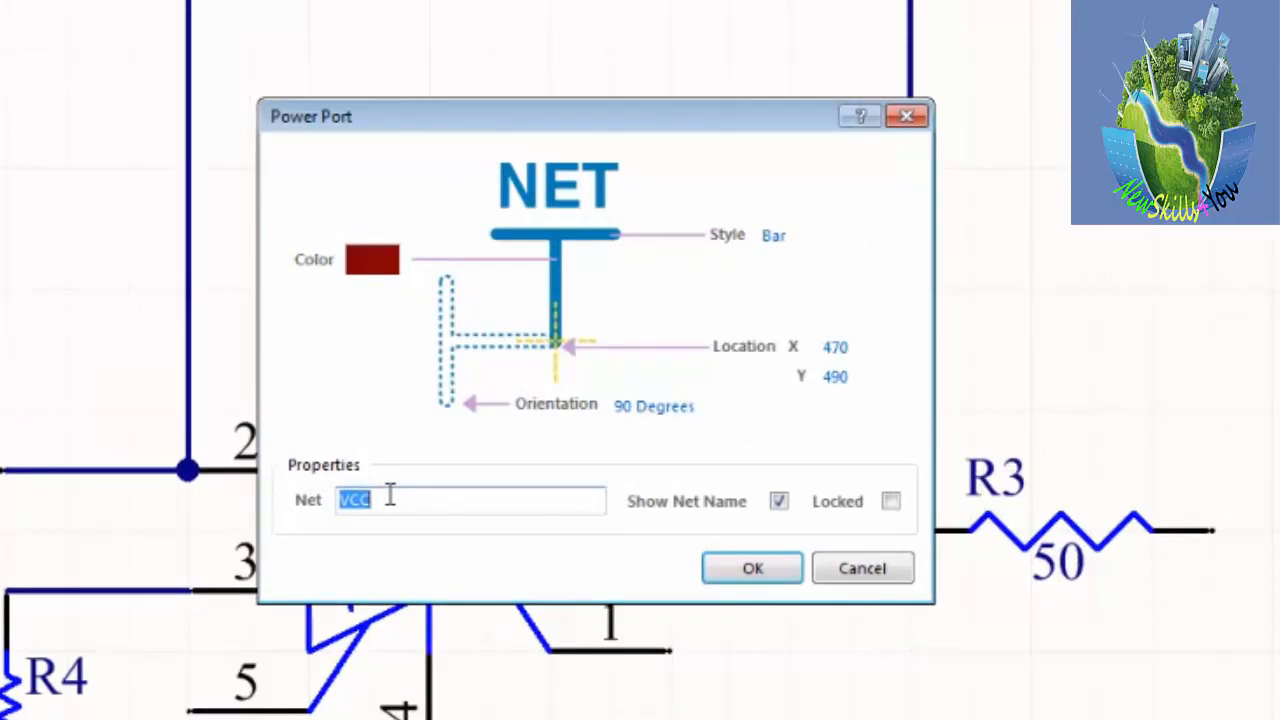
{"action": "type", "text": "+12VDC"}
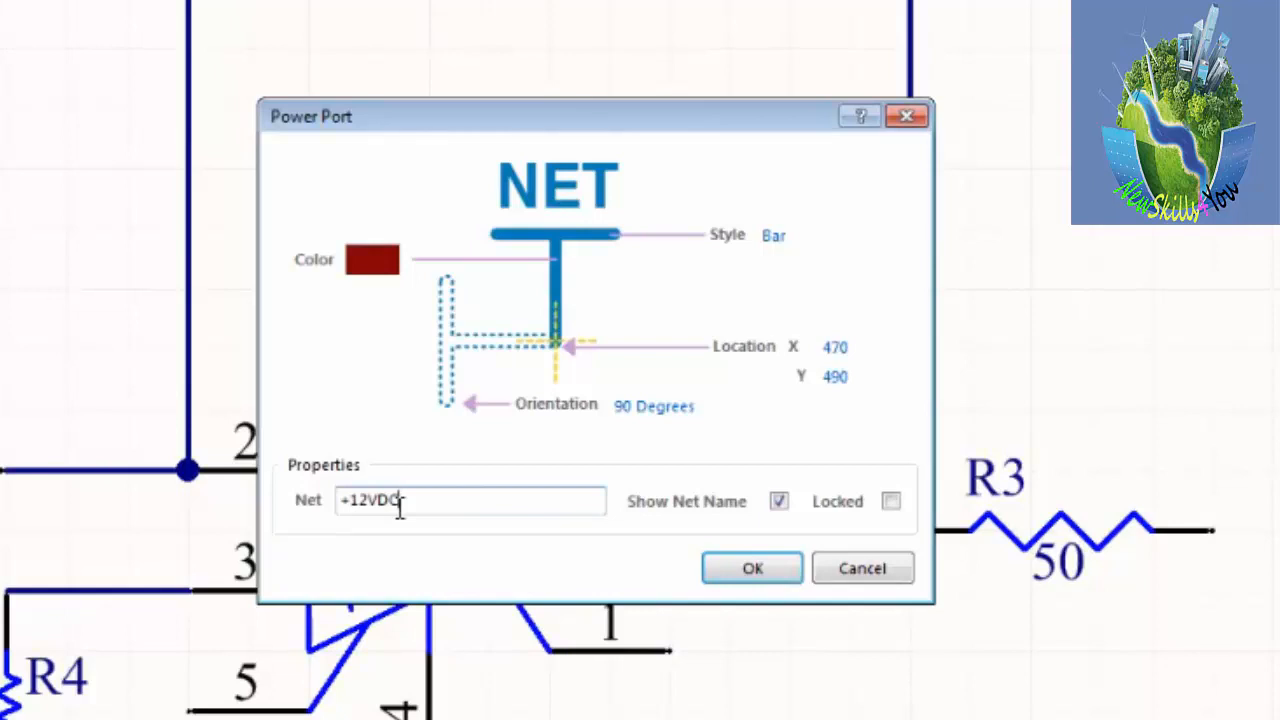
{"action": "left_click", "coordinate": [752, 566]}
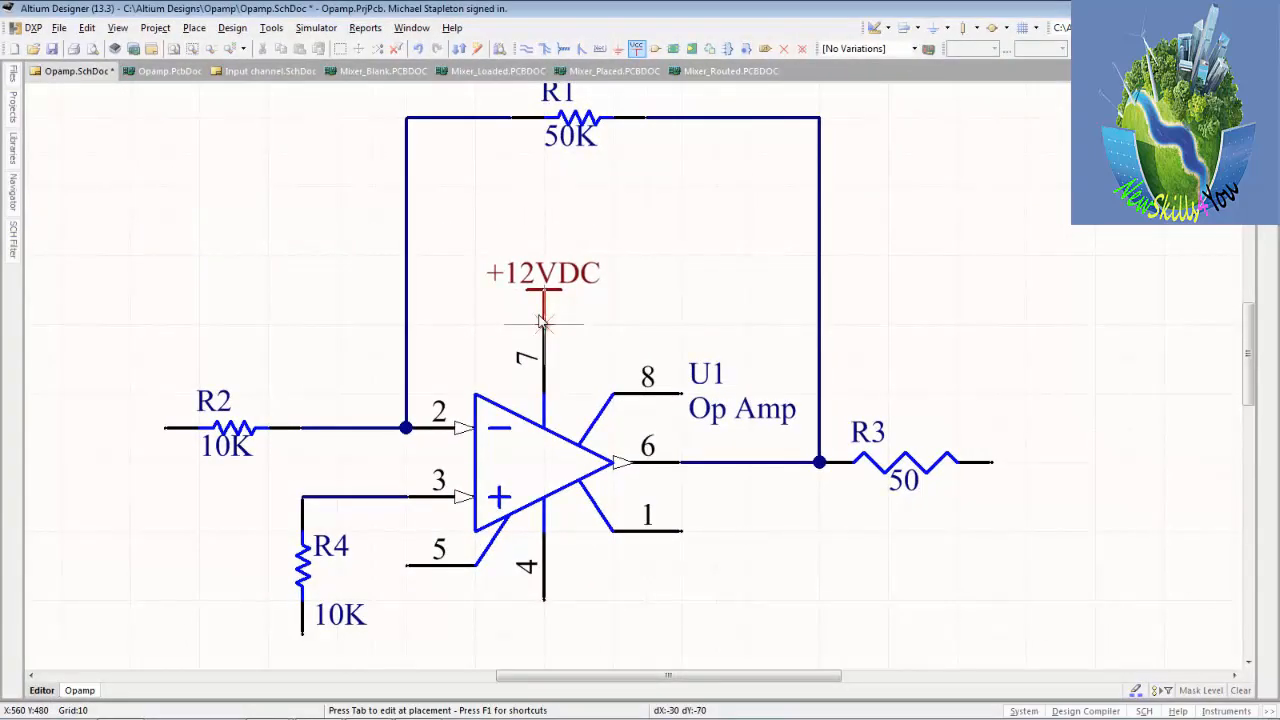
Place one +12VDC power port in the empty area far above R2 and another on U1's pin 7.
{"action": "left_click", "coordinate": [541, 320]}
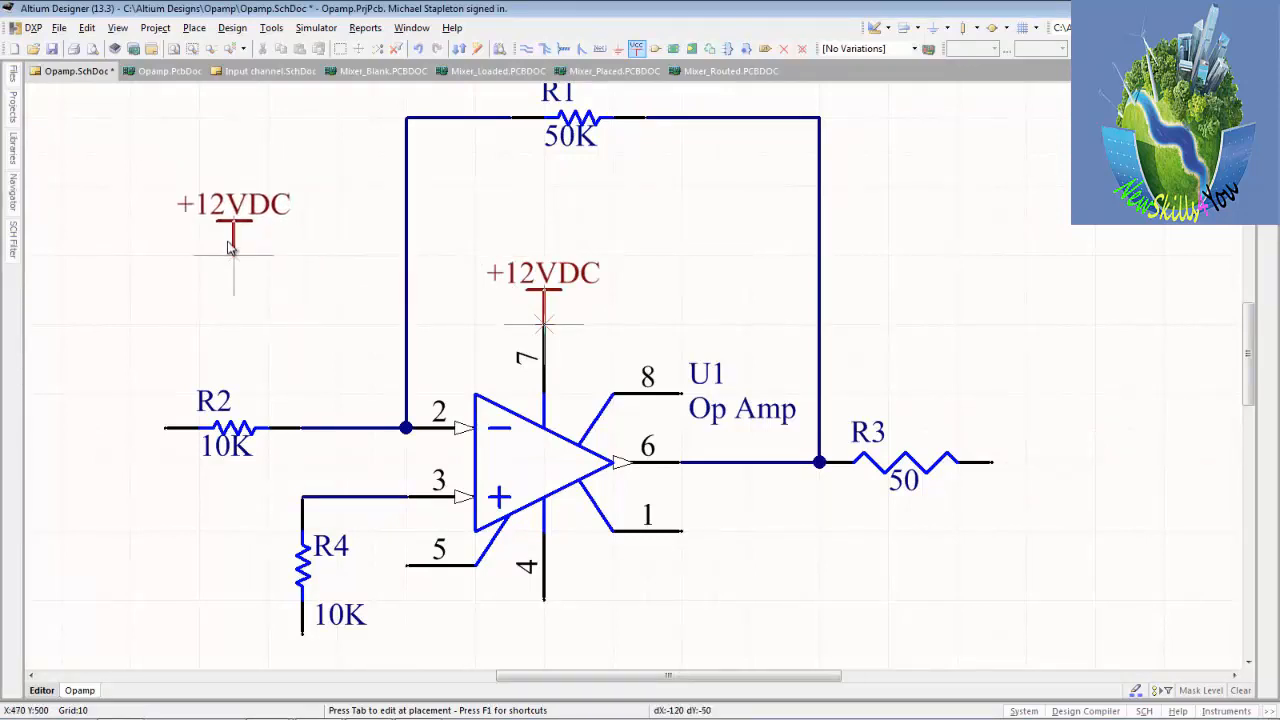
{"action": "left_click", "coordinate": [62, 188]}
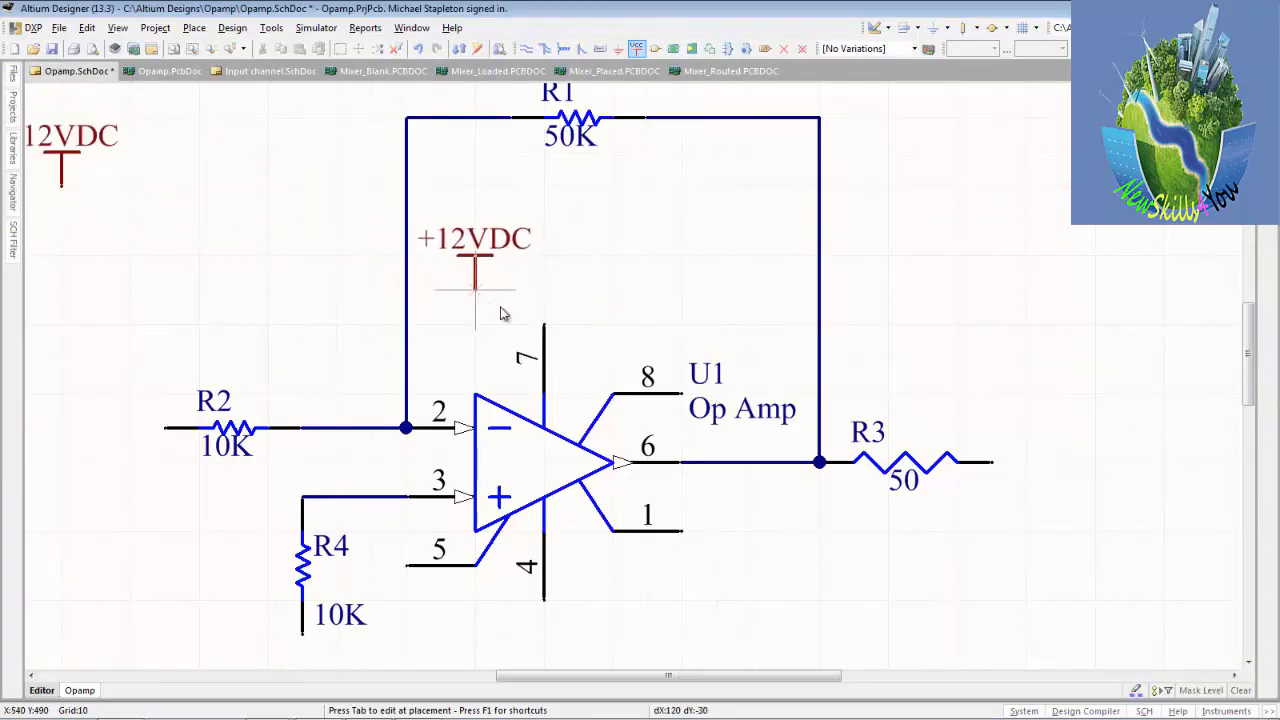
{"action": "left_click", "coordinate": [537, 318]}
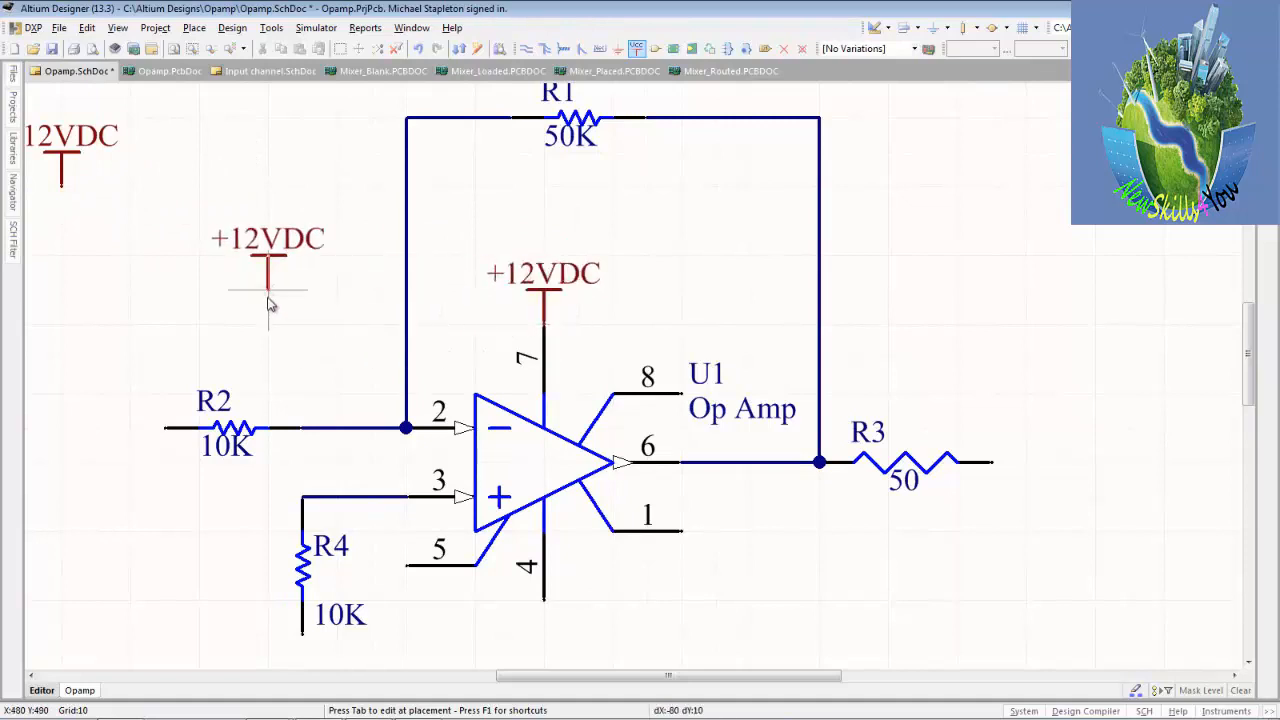
Change the net name of the power port being placed to -12VDC.
{"action": "key", "text": "Page_Down"}
{"action": "key", "text": "End"}
{"action": "key", "text": "Tab"}
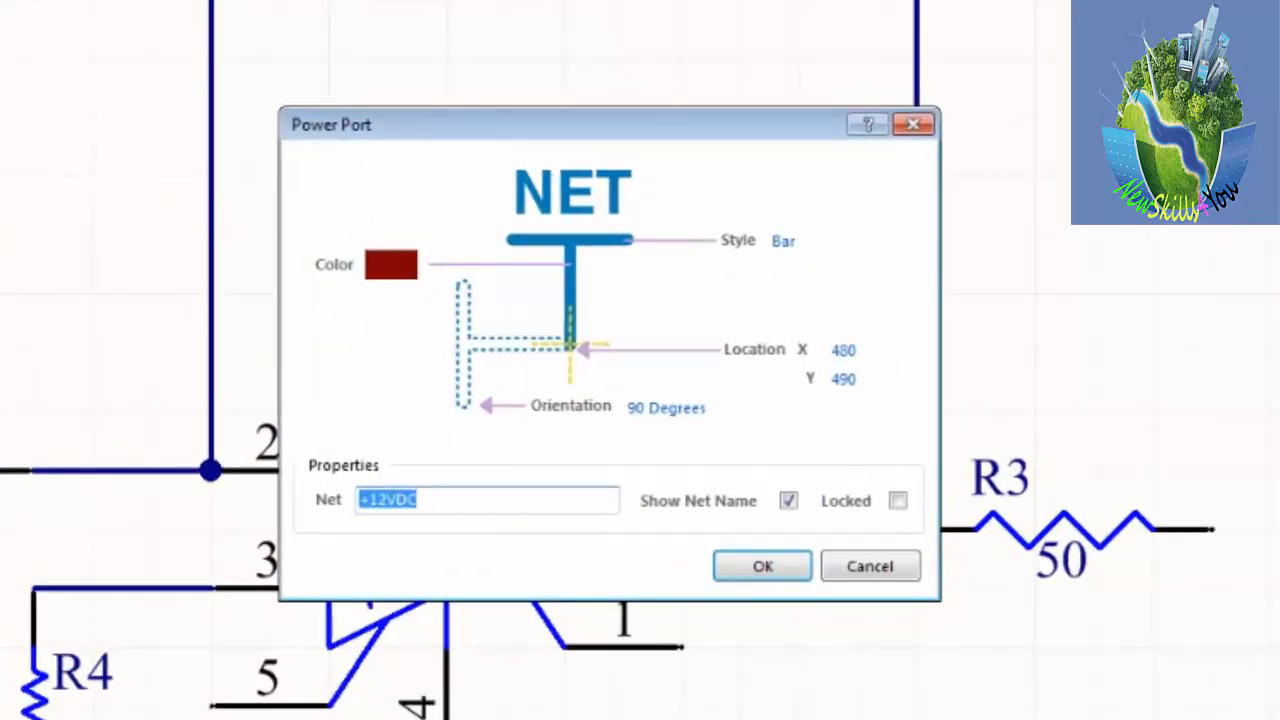
{"action": "left_click", "coordinate": [370, 497]}
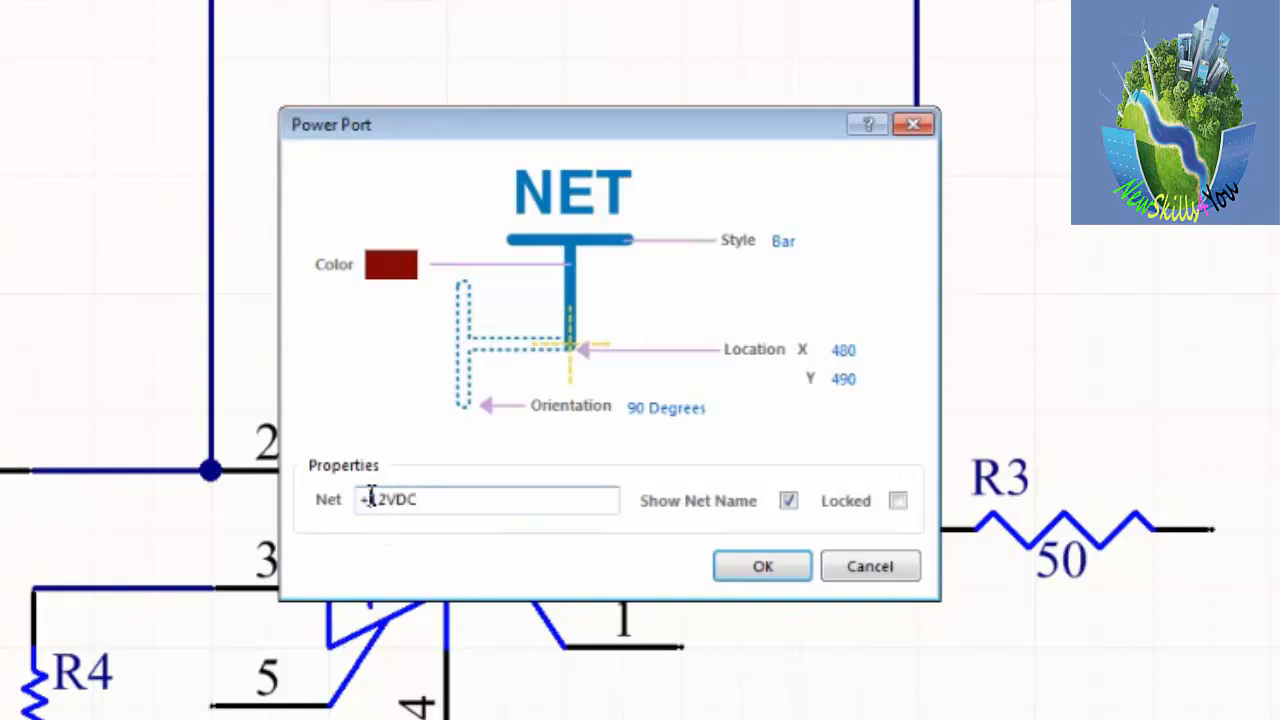
{"action": "key", "text": "BackSpace"}
{"action": "type", "text": "-"}
{"action": "left_click", "coordinate": [753, 544]}
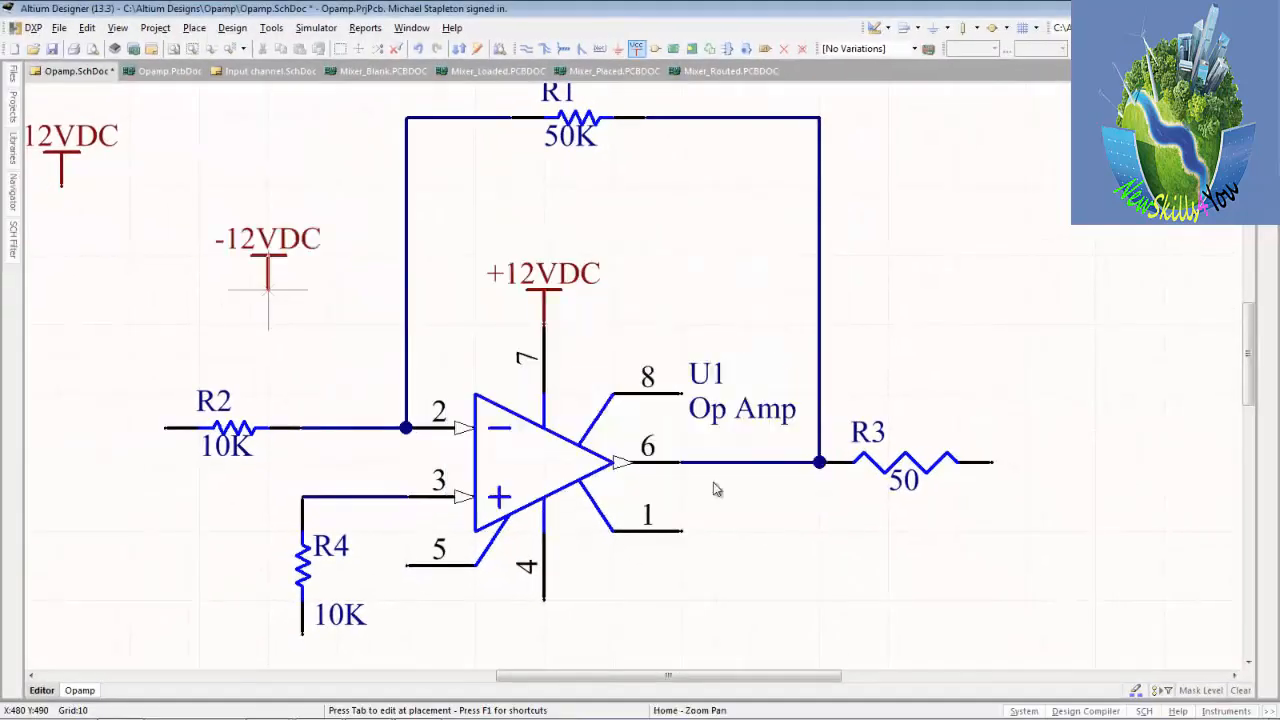
Turn the -12VDC power port upside down, attach it to U1's pin 4 and end port placement.
{"action": "key", "text": "space"}
{"action": "key", "text": "space"}
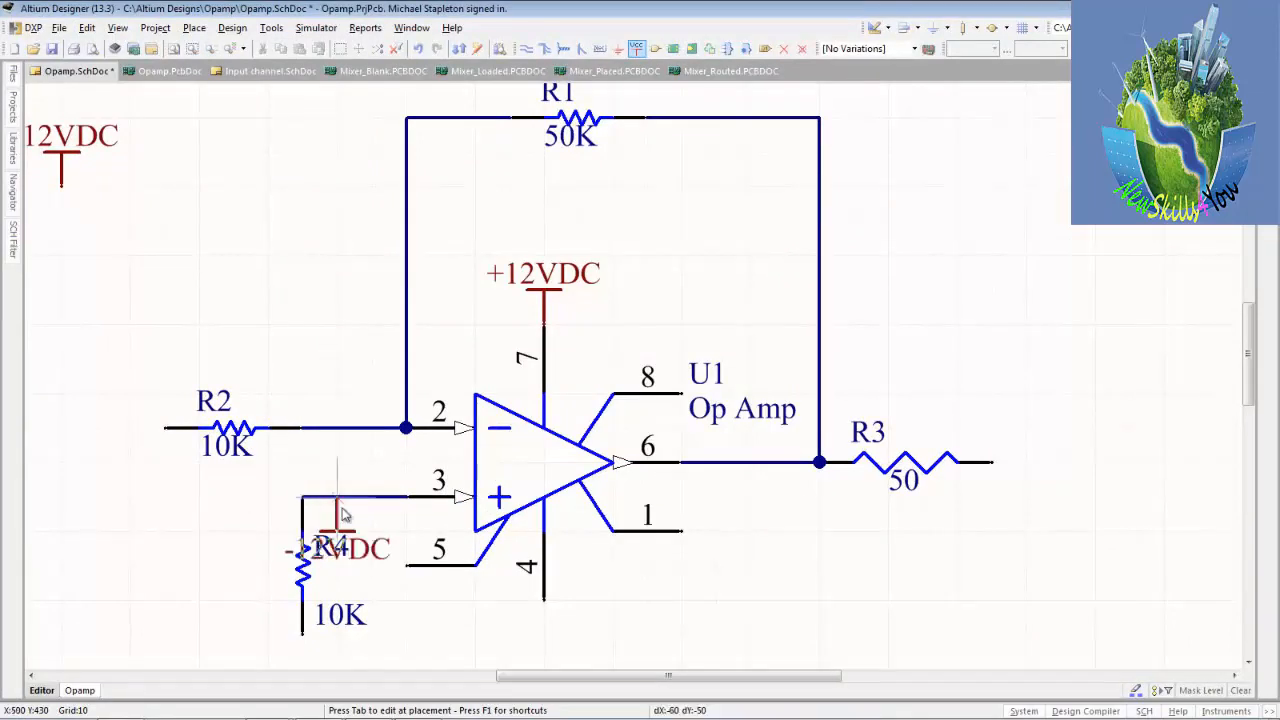
{"action": "left_click", "coordinate": [545, 602]}
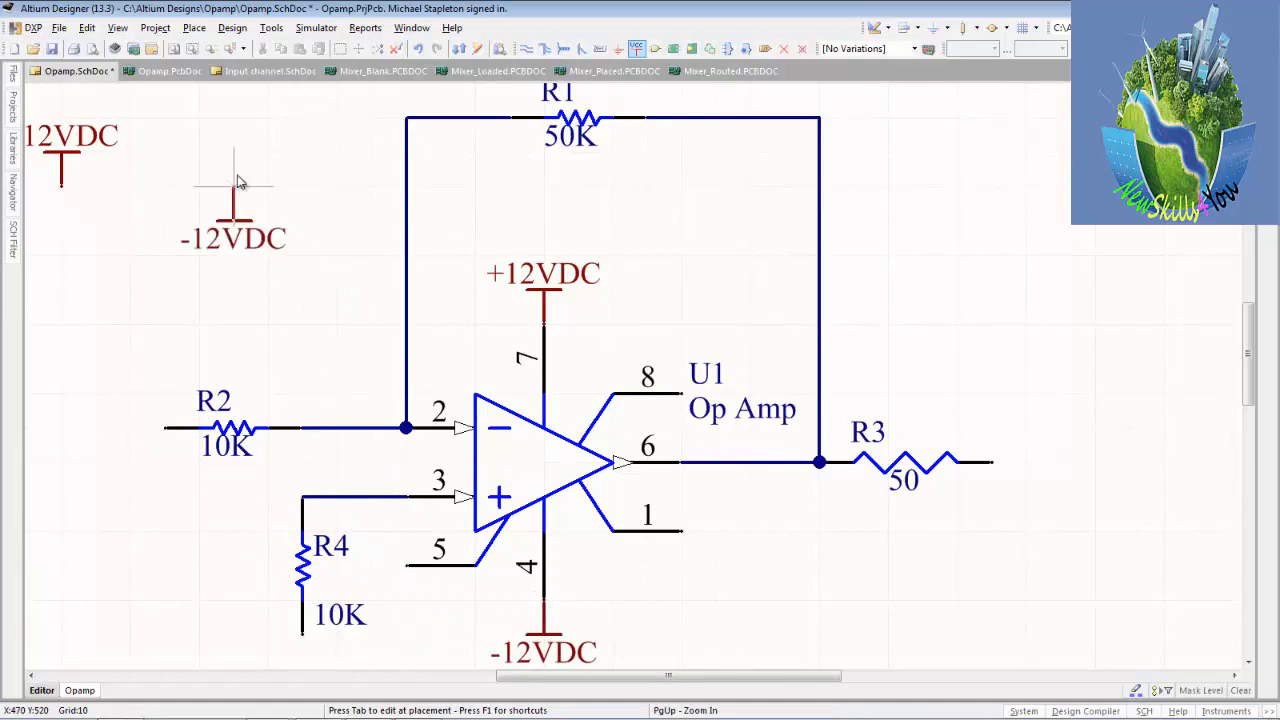
{"action": "key", "text": "space"}
{"action": "key", "text": "space"}
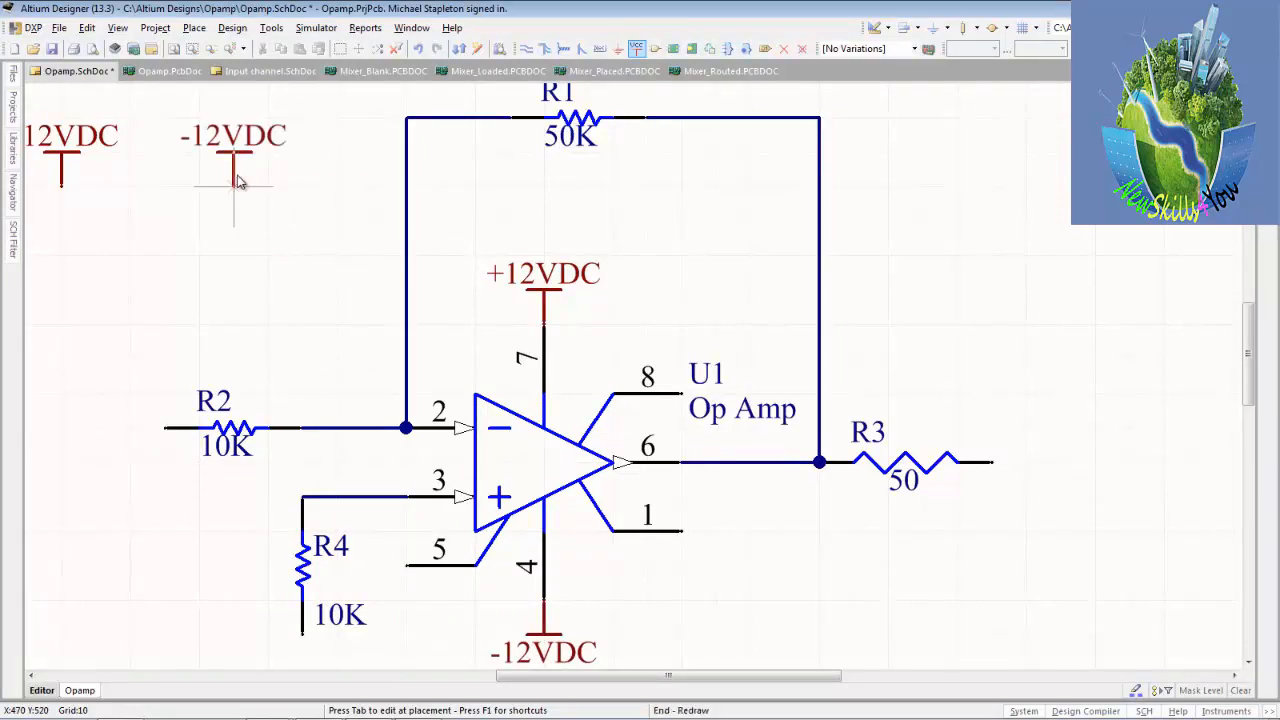
{"action": "key", "text": "Escape"}
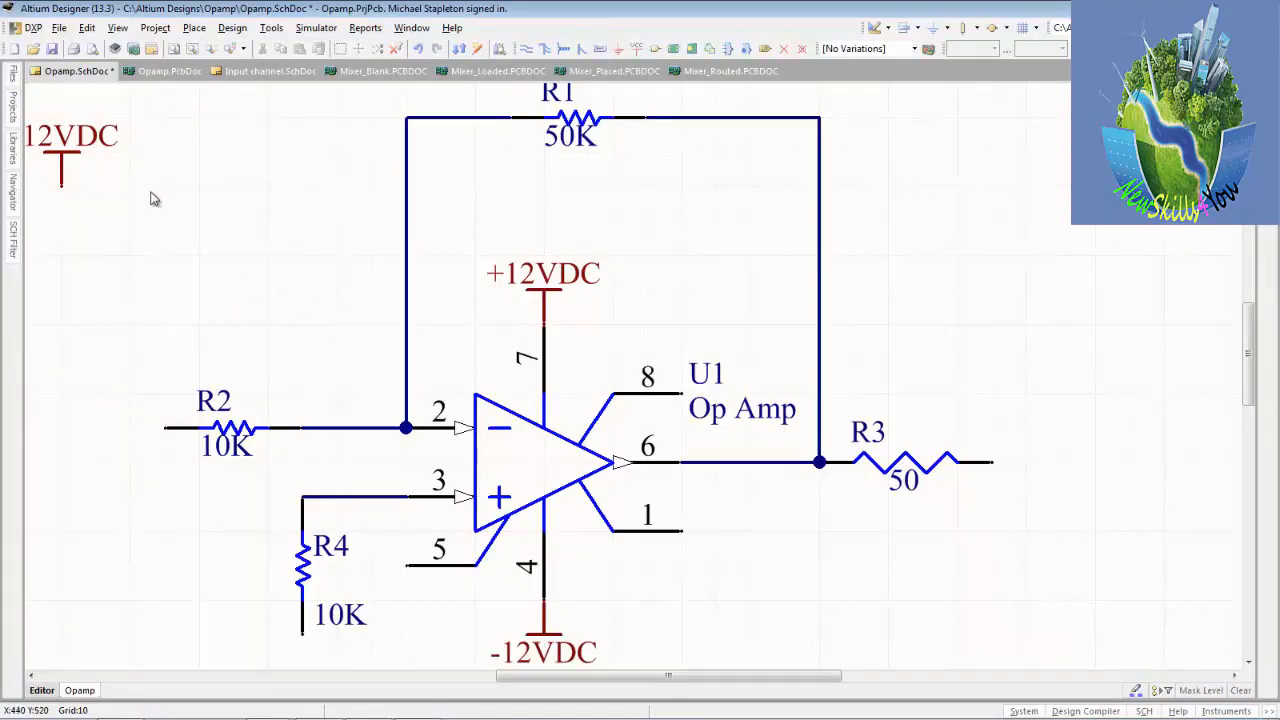
Save the schematic Opamp.SchDoc.
{"action": "right_click_drag", "start_coordinate": [158, 218], "coordinate": [186, 226]}
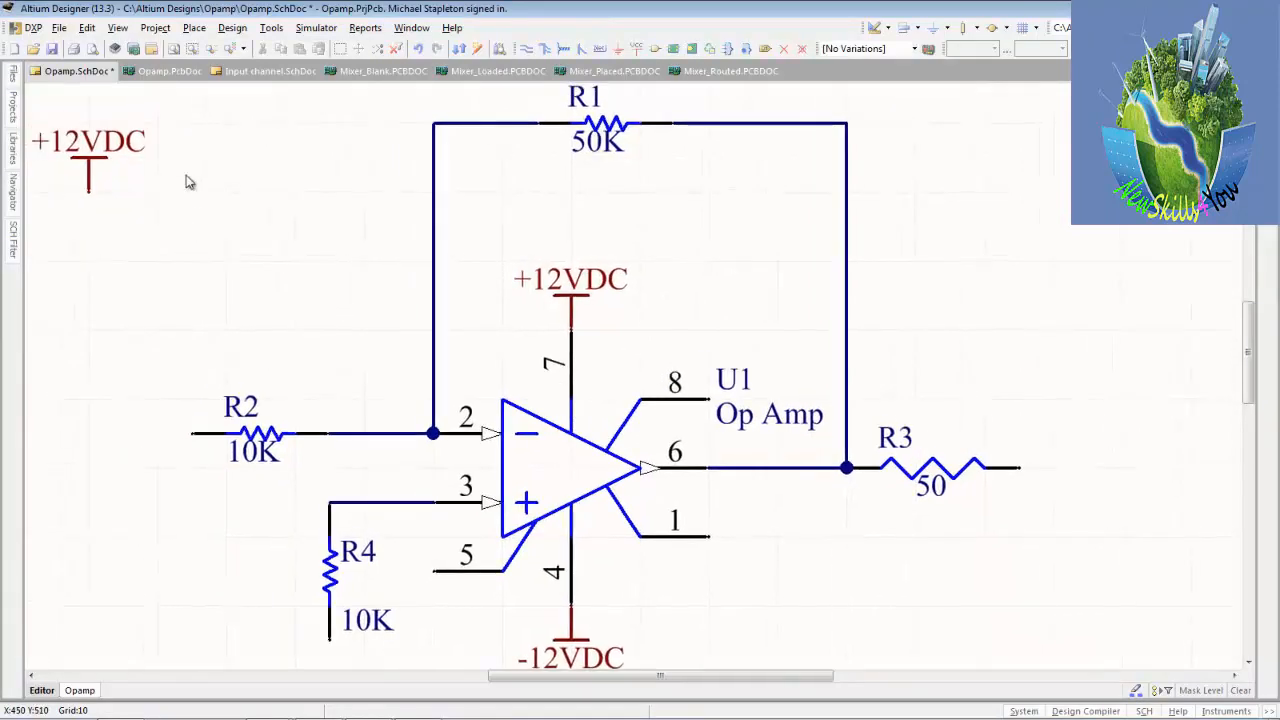
{"action": "left_click", "coordinate": [174, 49]}
{"action": "left_click", "coordinate": [71, 50]}
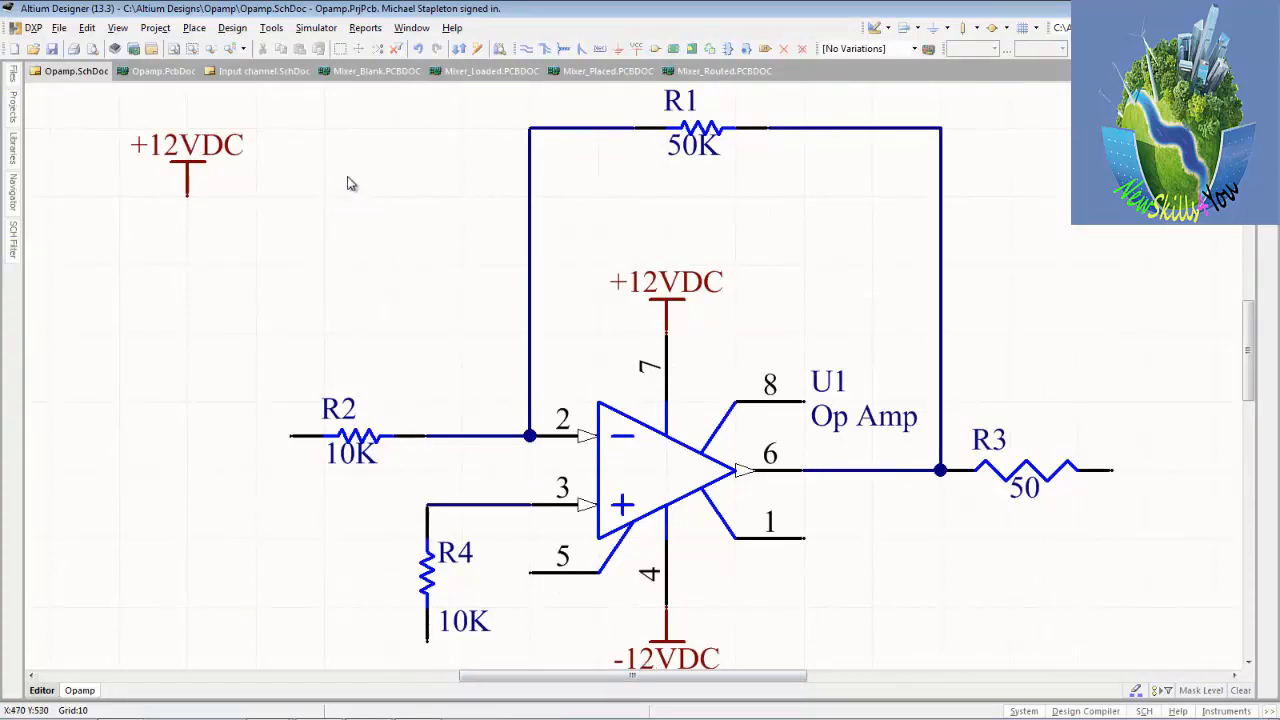
{"action": "left_click", "coordinate": [639, 55]}
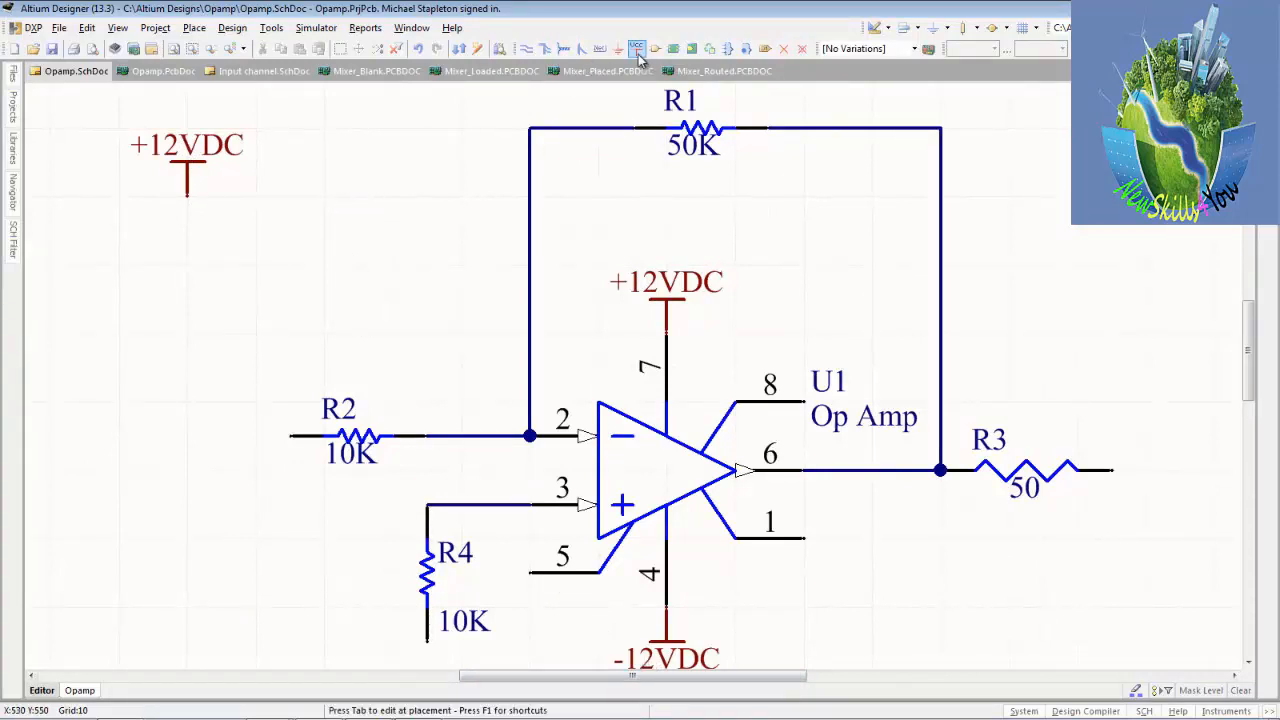
{"action": "key", "text": "Tab"}
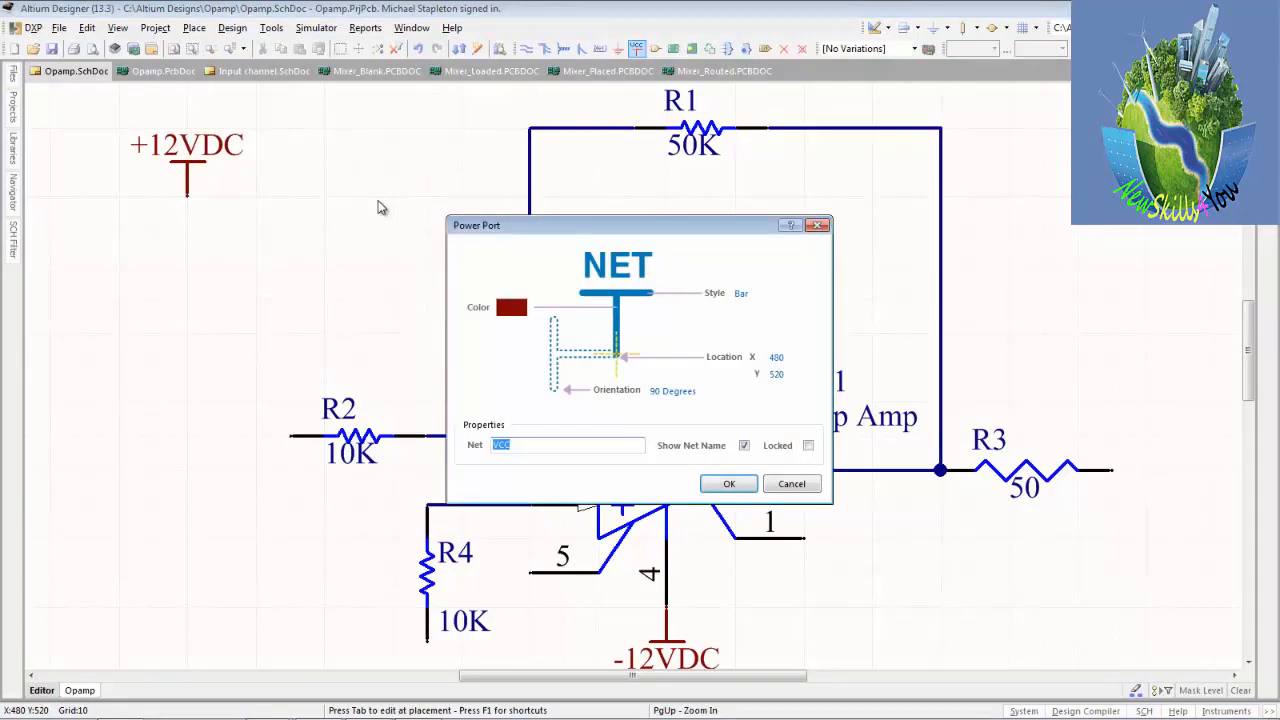
{"action": "key", "text": "Return"}
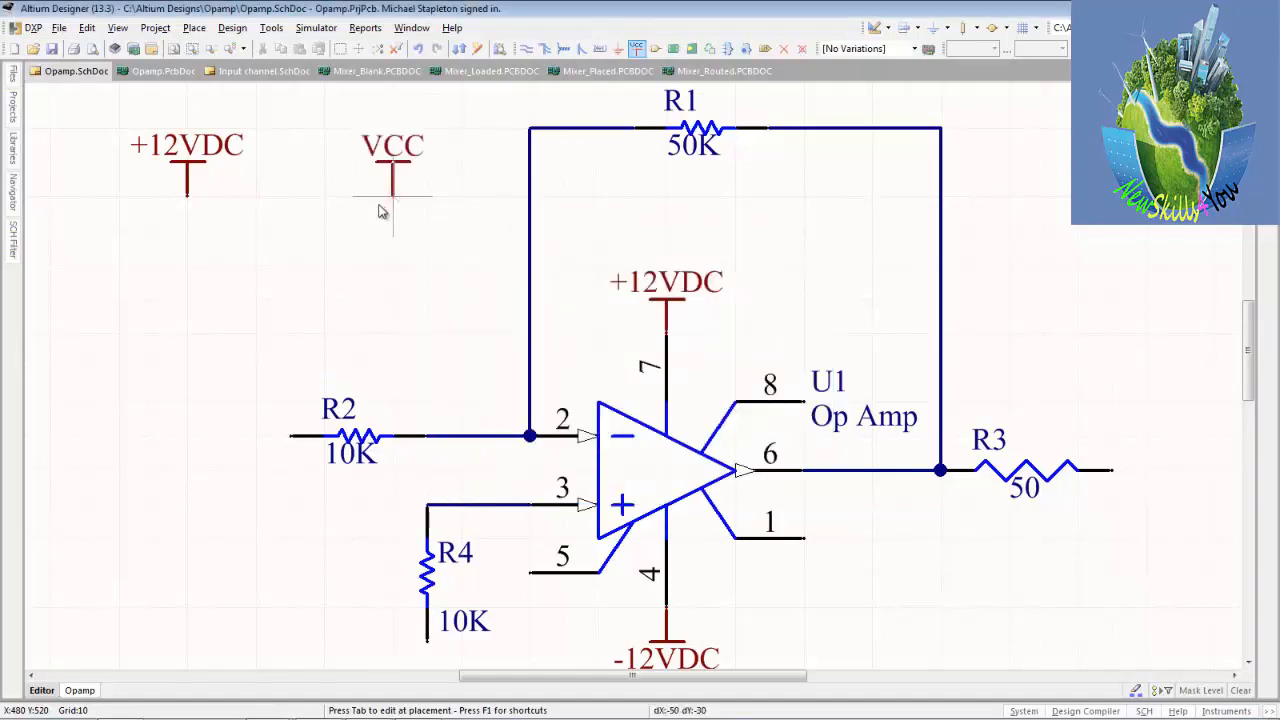
{"action": "key", "text": "Escape"}
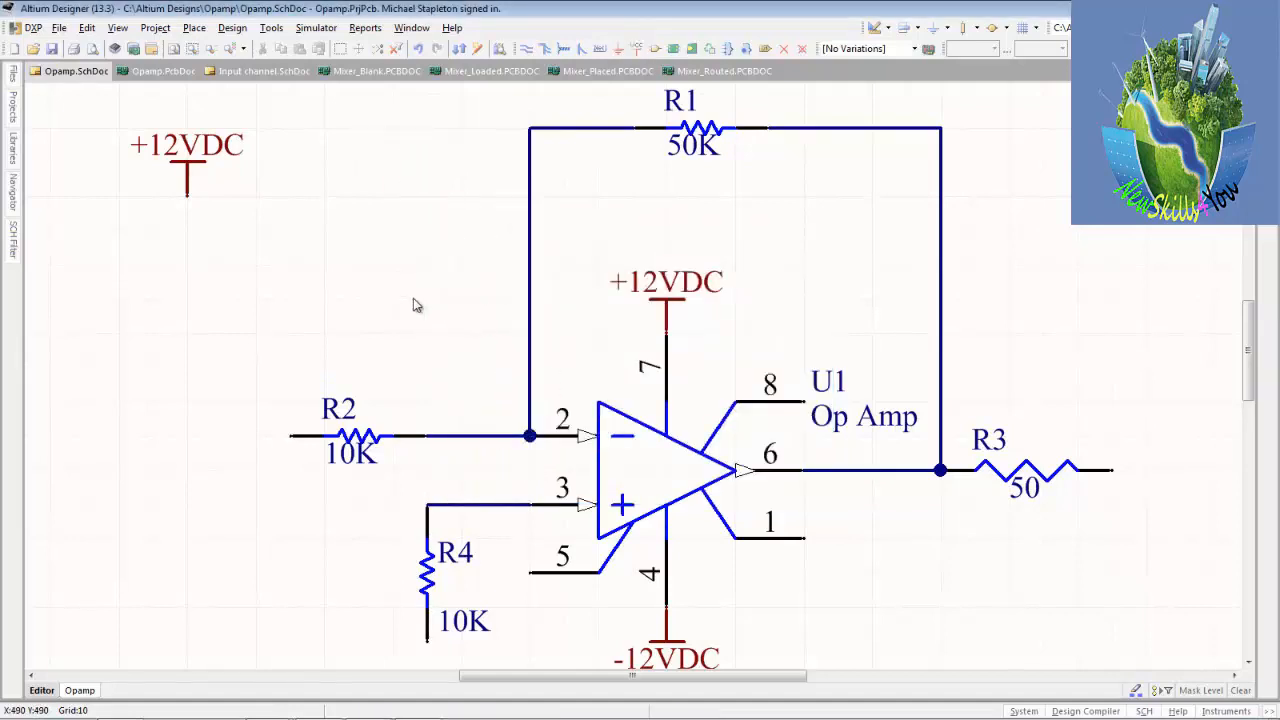
Copy the -12VDC power port at U1's pin 4 and place the copy upright beside the unattached +12VDC port above R2.
{"action": "left_click", "coordinate": [664, 652]}
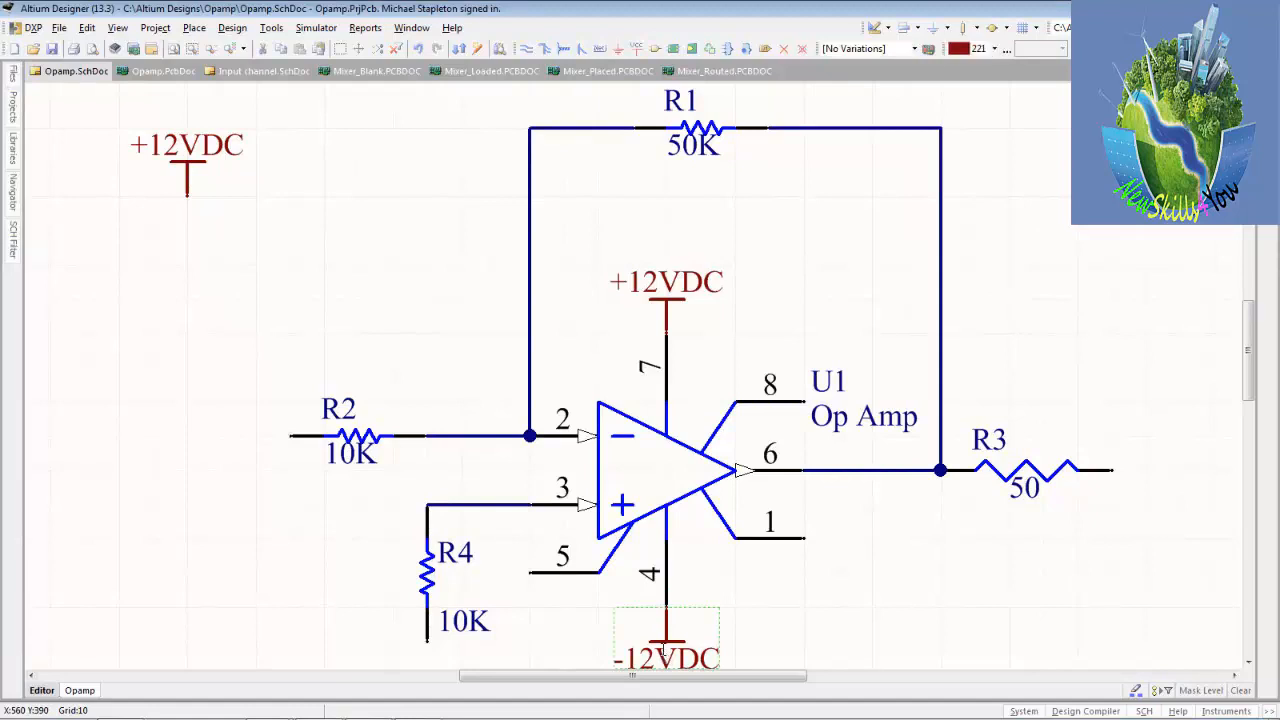
{"action": "scroll", "coordinate": [664, 652], "scroll_direction": "down", "scroll_amount": 1}
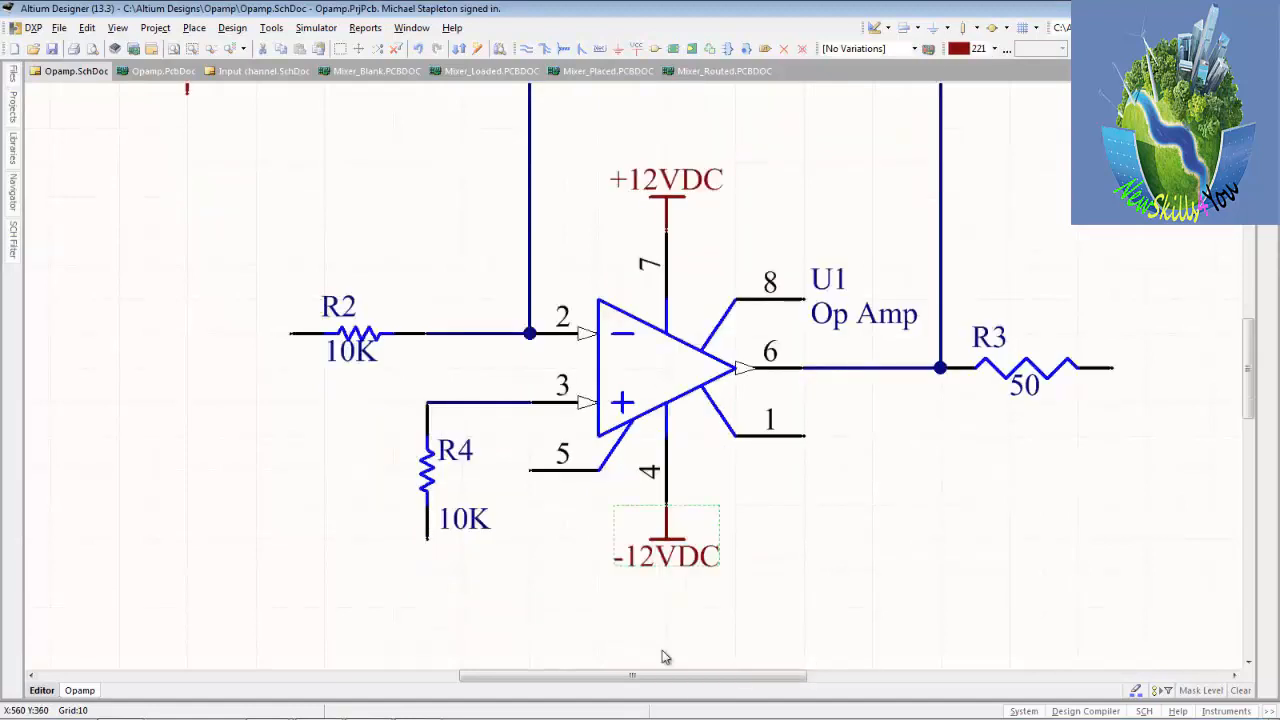
{"action": "scroll", "coordinate": [662, 578], "scroll_direction": "up", "scroll_amount": 6, "text": "ctrl"}
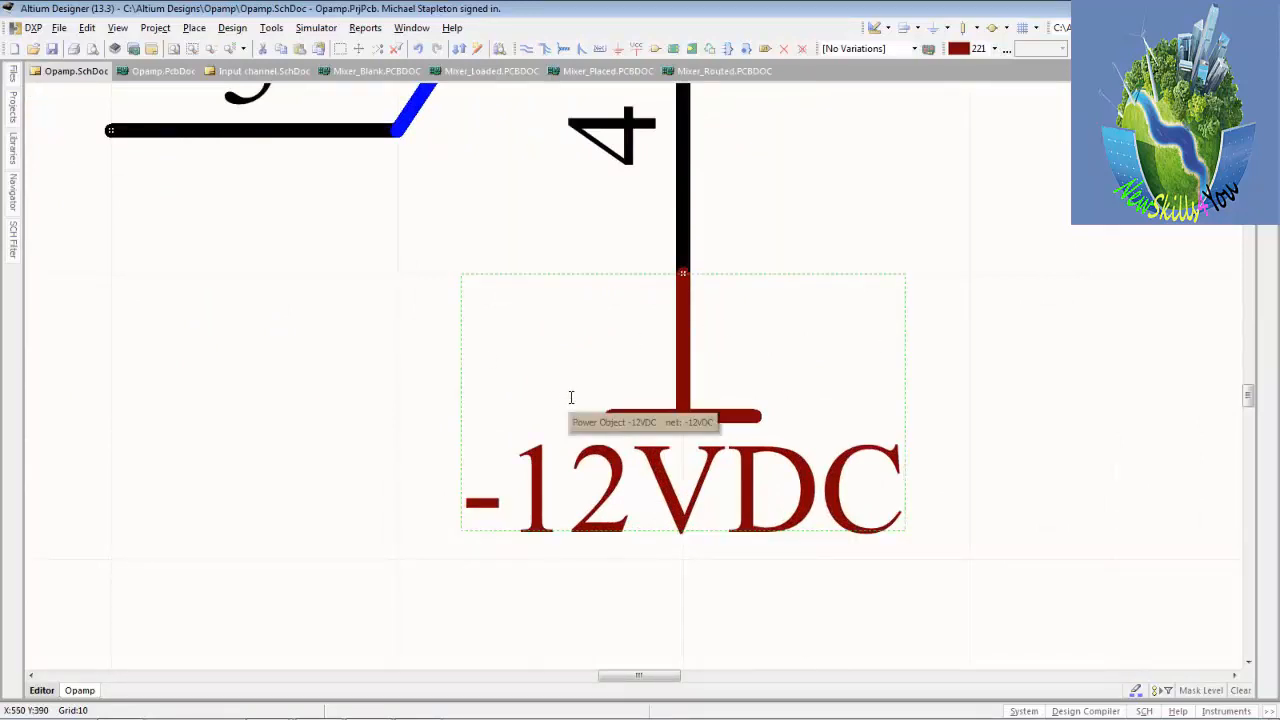
{"action": "scroll", "coordinate": [571, 397], "scroll_direction": "down", "scroll_amount": 5, "text": "ctrl"}
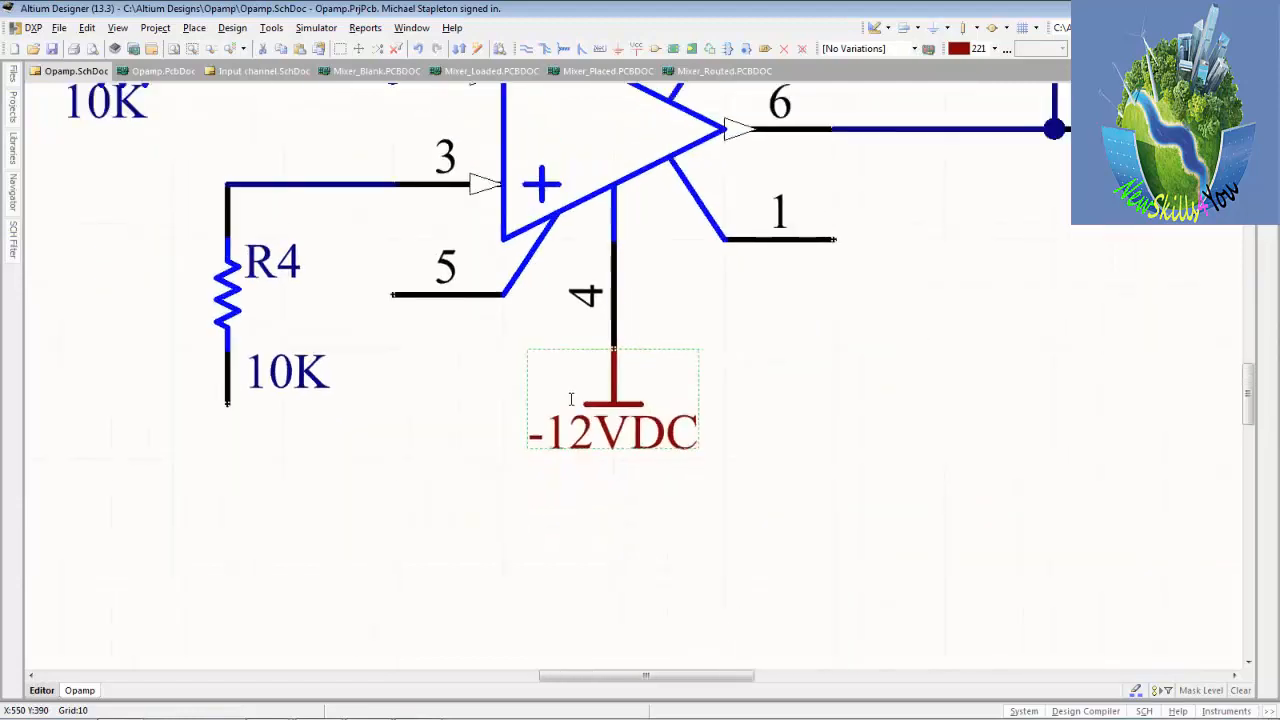
{"action": "scroll", "coordinate": [572, 403], "scroll_direction": "down", "scroll_amount": 1, "text": "ctrl"}
{"action": "key", "text": "ctrl+v"}
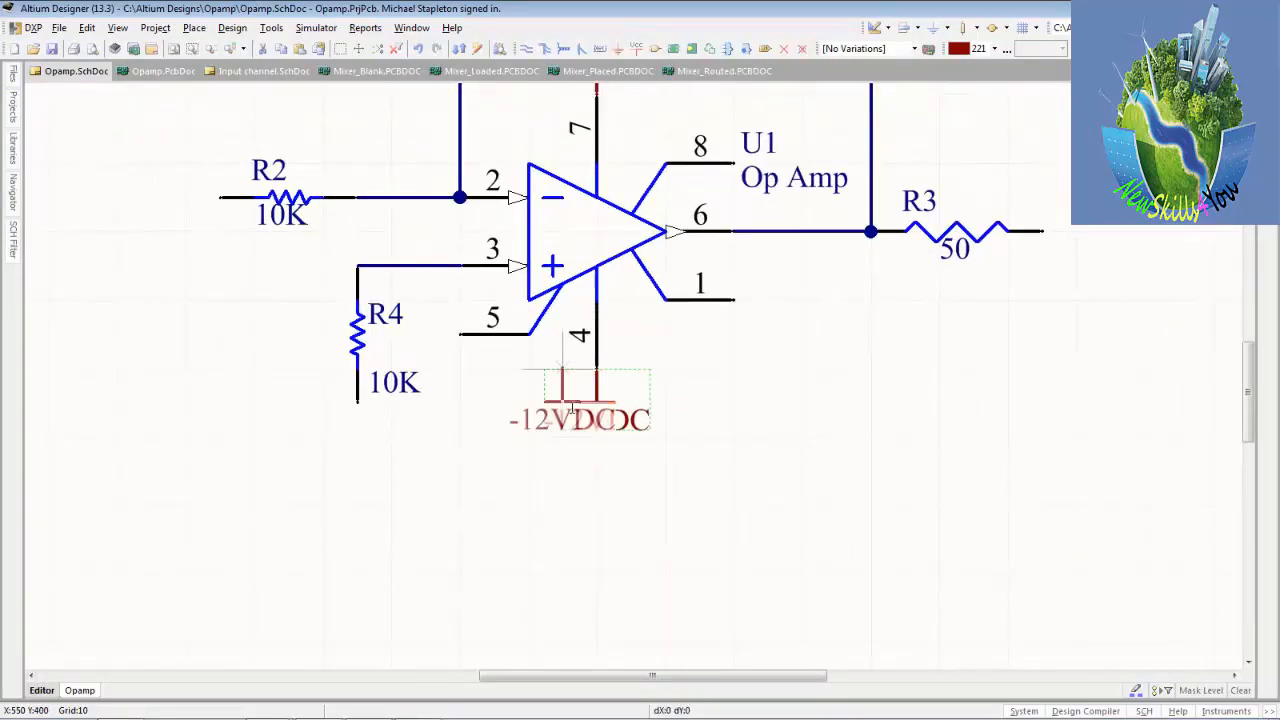
{"action": "key", "text": "space"}
{"action": "key", "text": "space"}
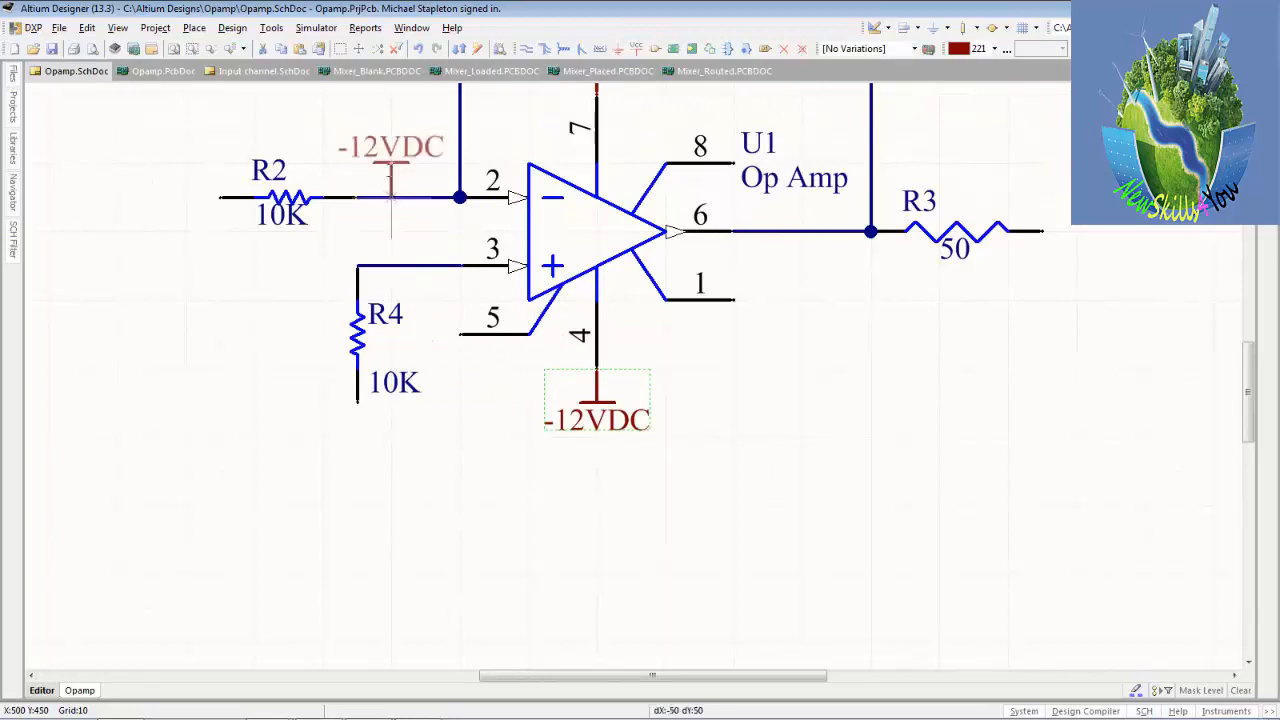
{"action": "key", "text": "Home"}
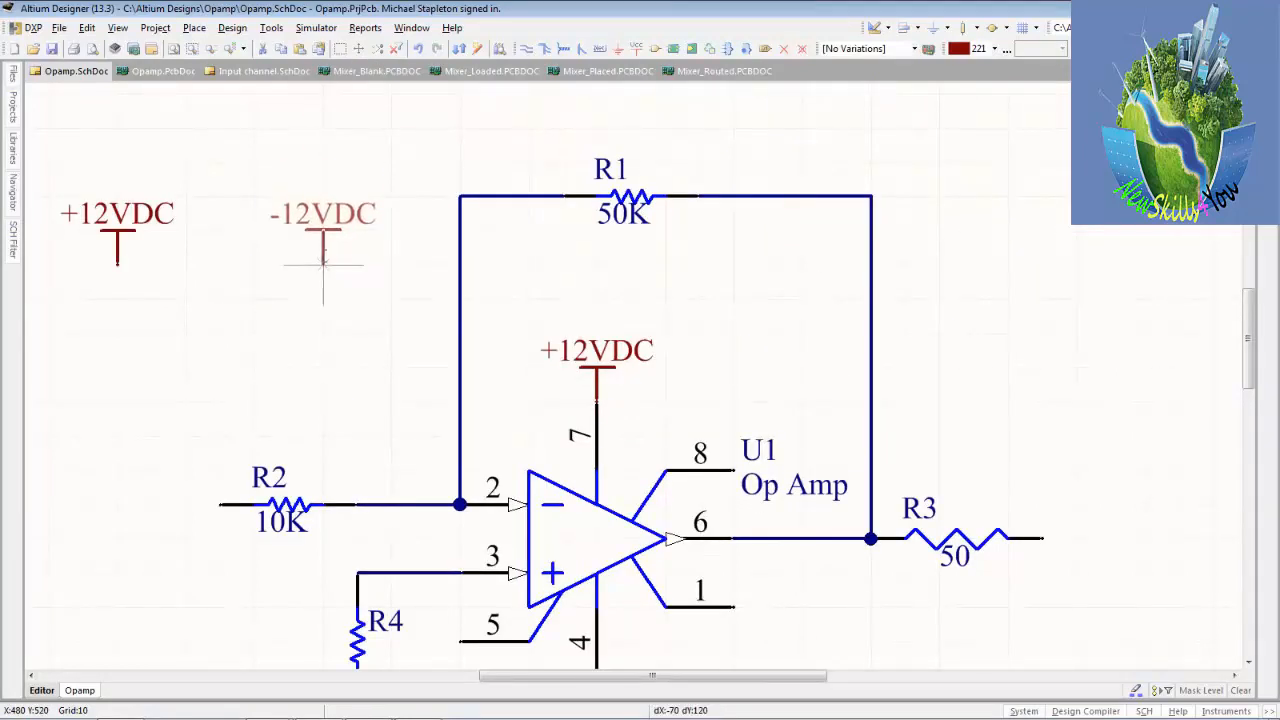
{"action": "key", "text": "Up"}
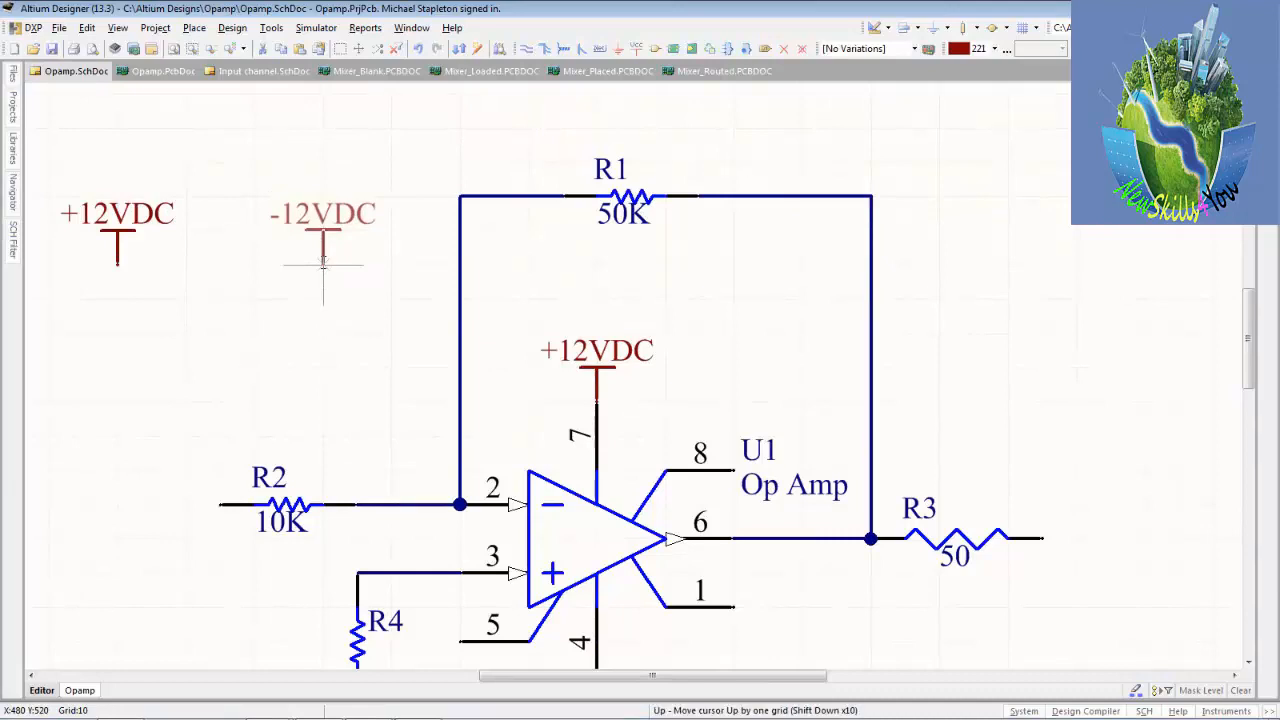
{"action": "key", "text": "Down"}
{"action": "left_click", "coordinate": [323, 262]}
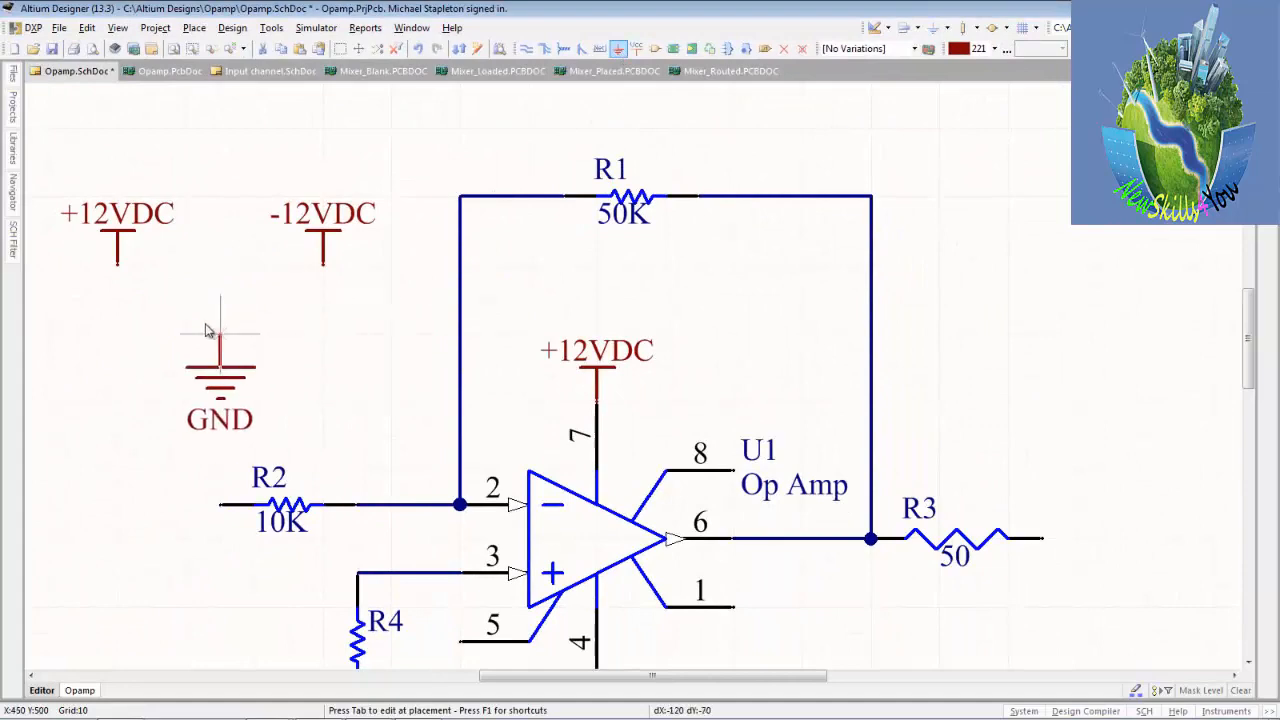
Try the Signal Ground and Earth styles on the GND port being placed, and set its style back to Power Ground.
{"action": "key", "text": "Tab"}
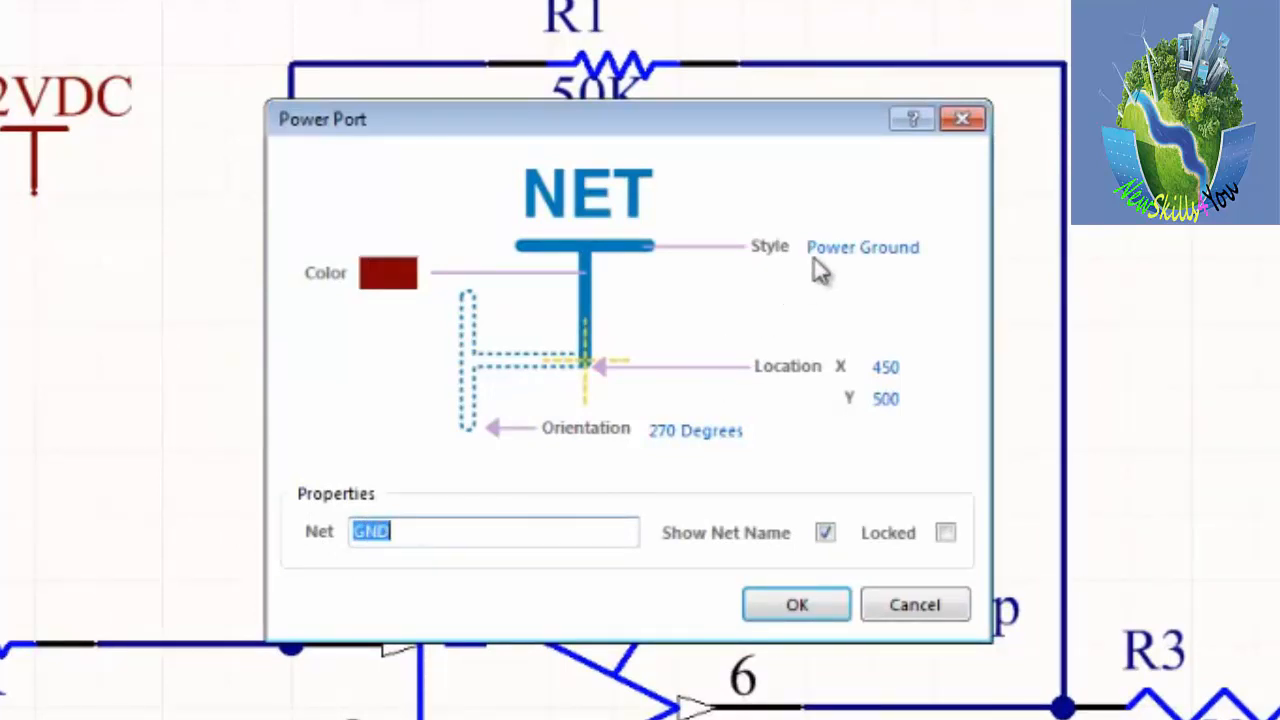
{"action": "left_click", "coordinate": [944, 248]}
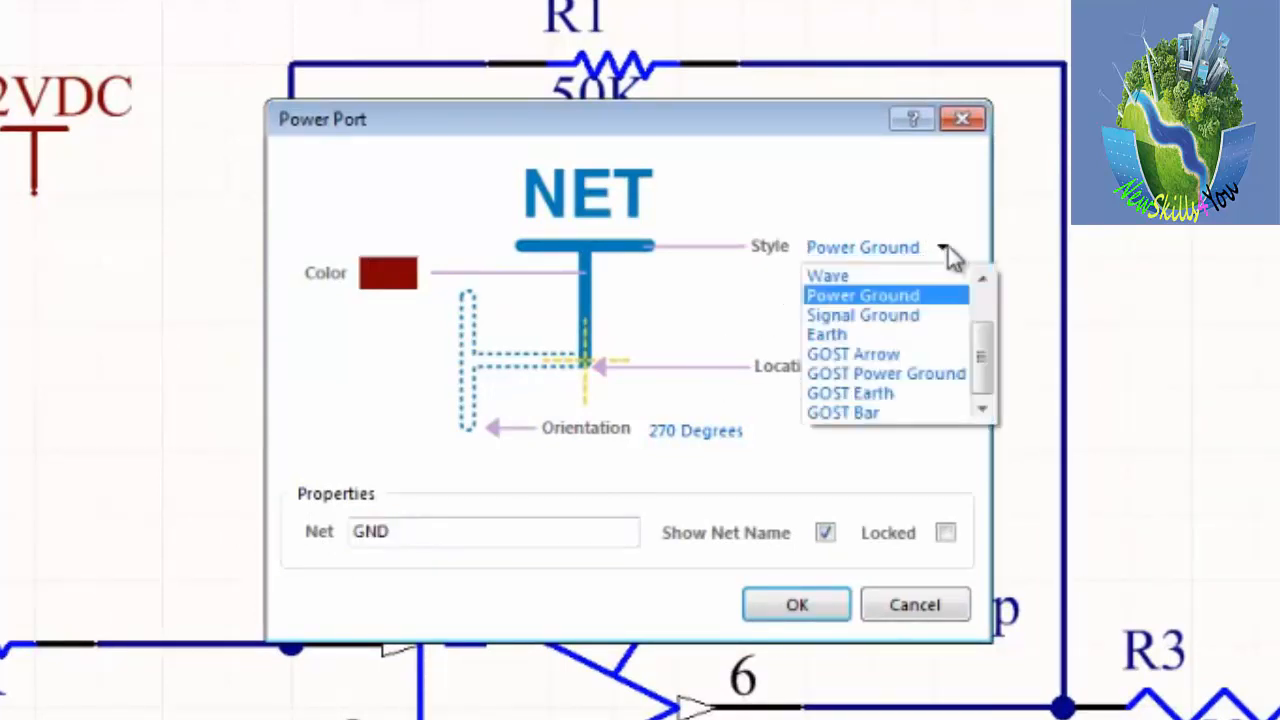
{"action": "left_click", "coordinate": [888, 316]}
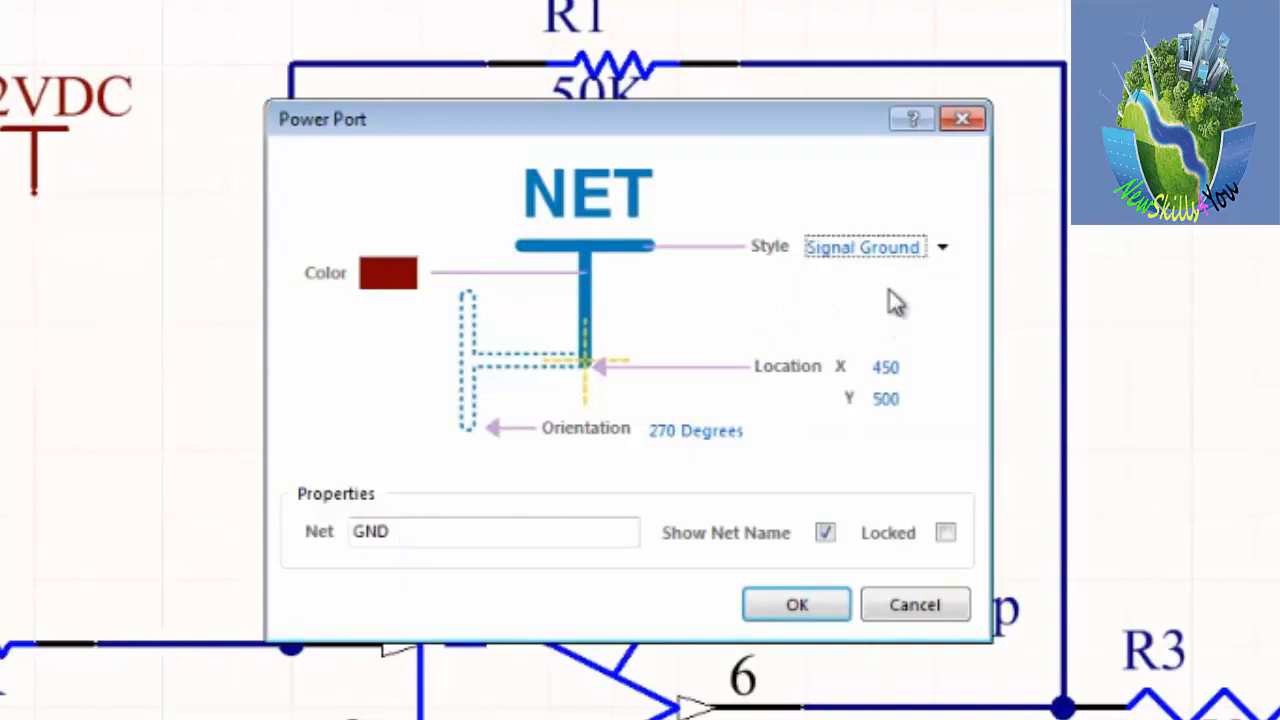
{"action": "left_click", "coordinate": [943, 252]}
{"action": "left_click", "coordinate": [884, 338]}
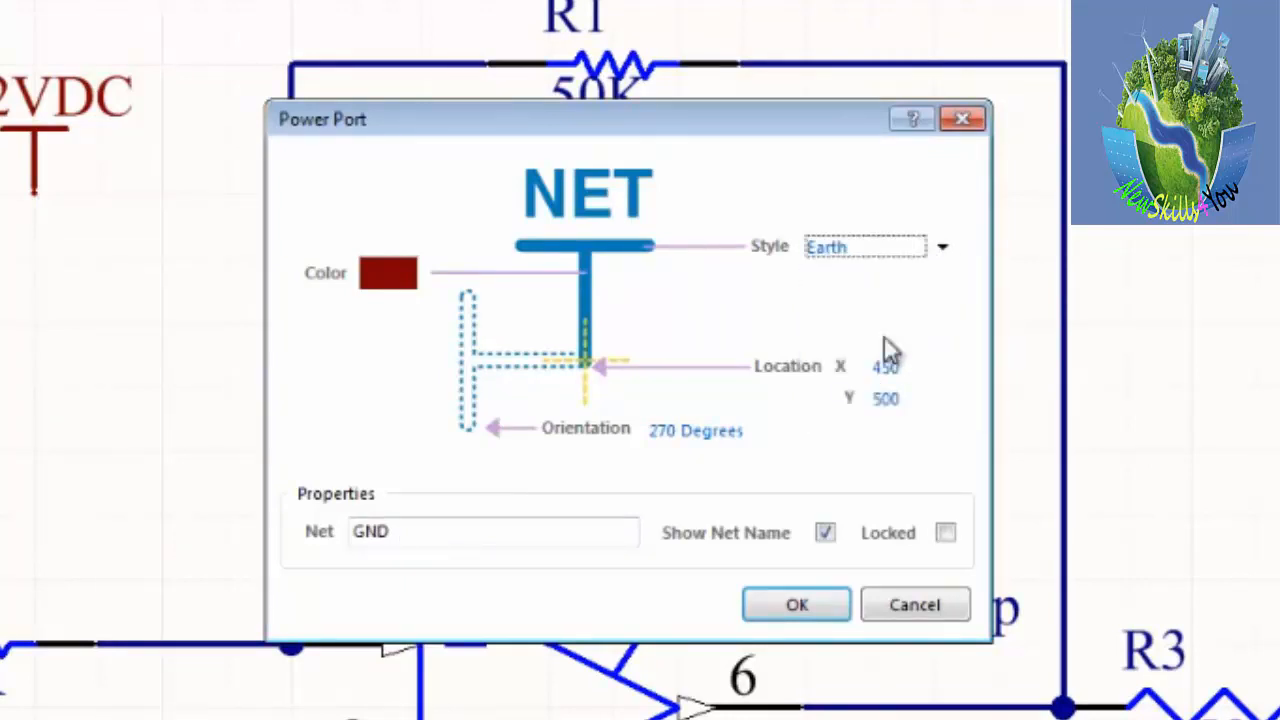
{"action": "left_click", "coordinate": [942, 252]}
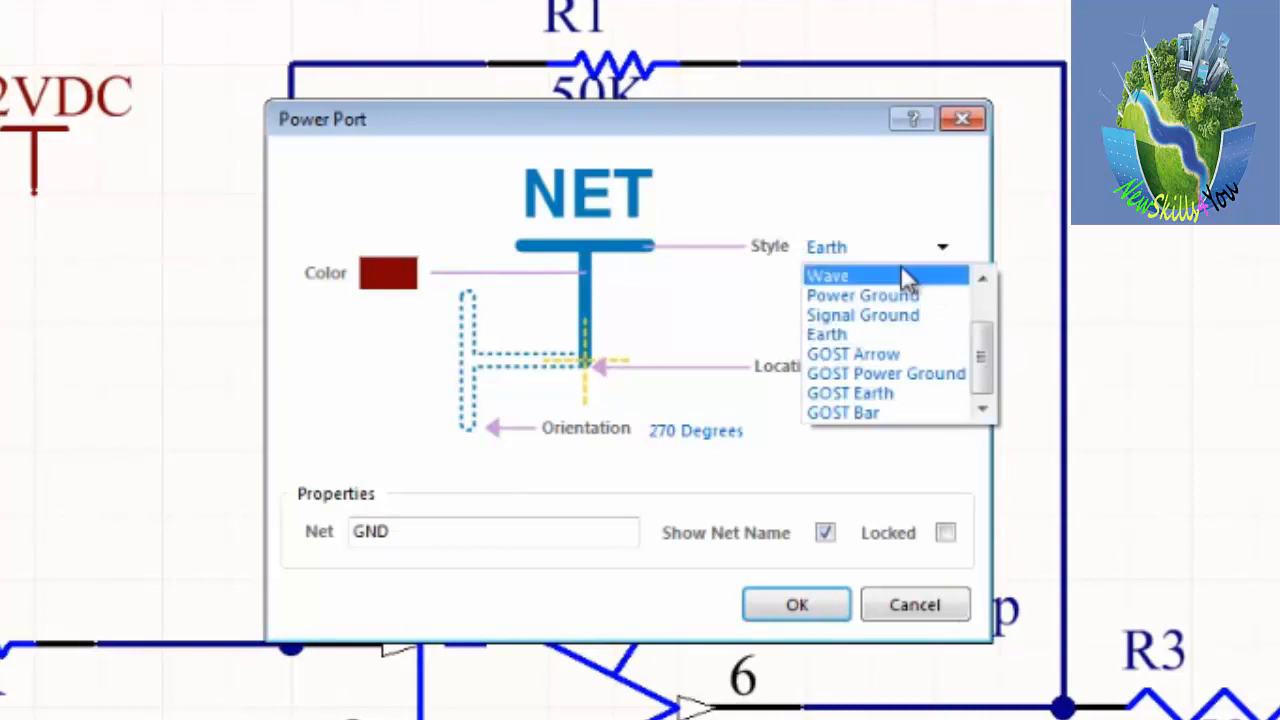
{"action": "left_click_drag", "start_coordinate": [980, 340], "coordinate": [989, 297]}
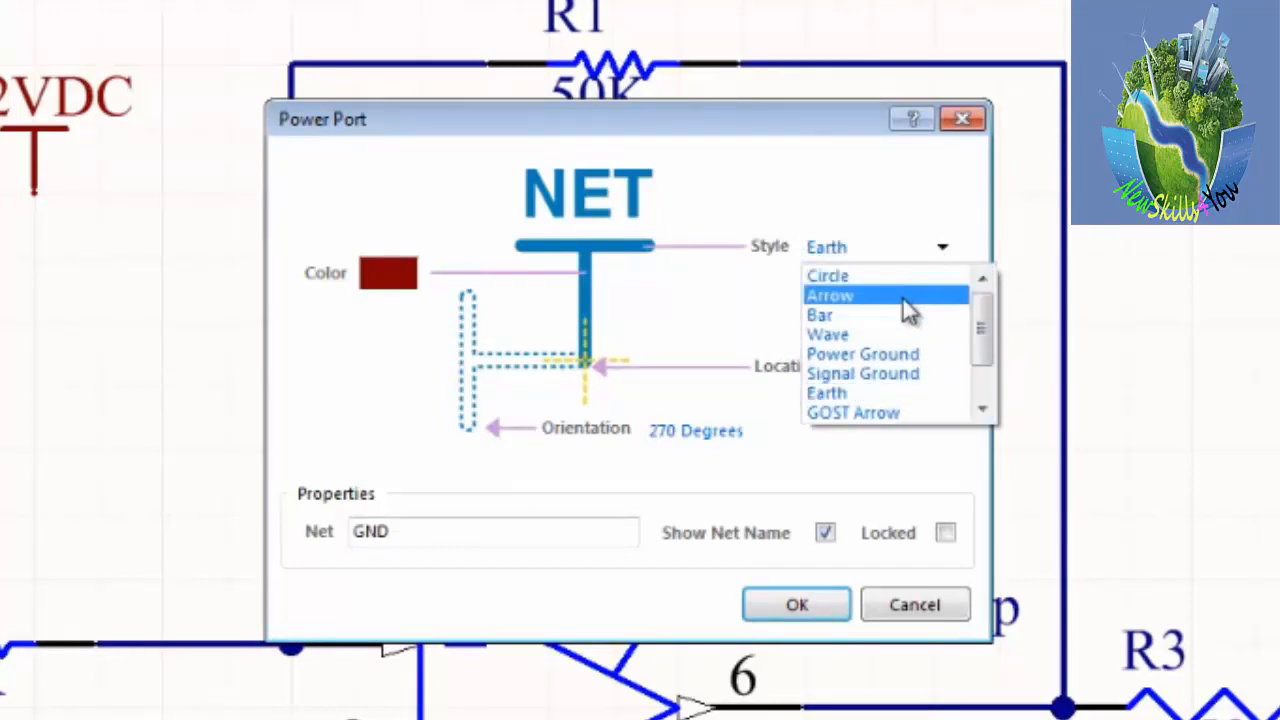
{"action": "left_click", "coordinate": [908, 354]}
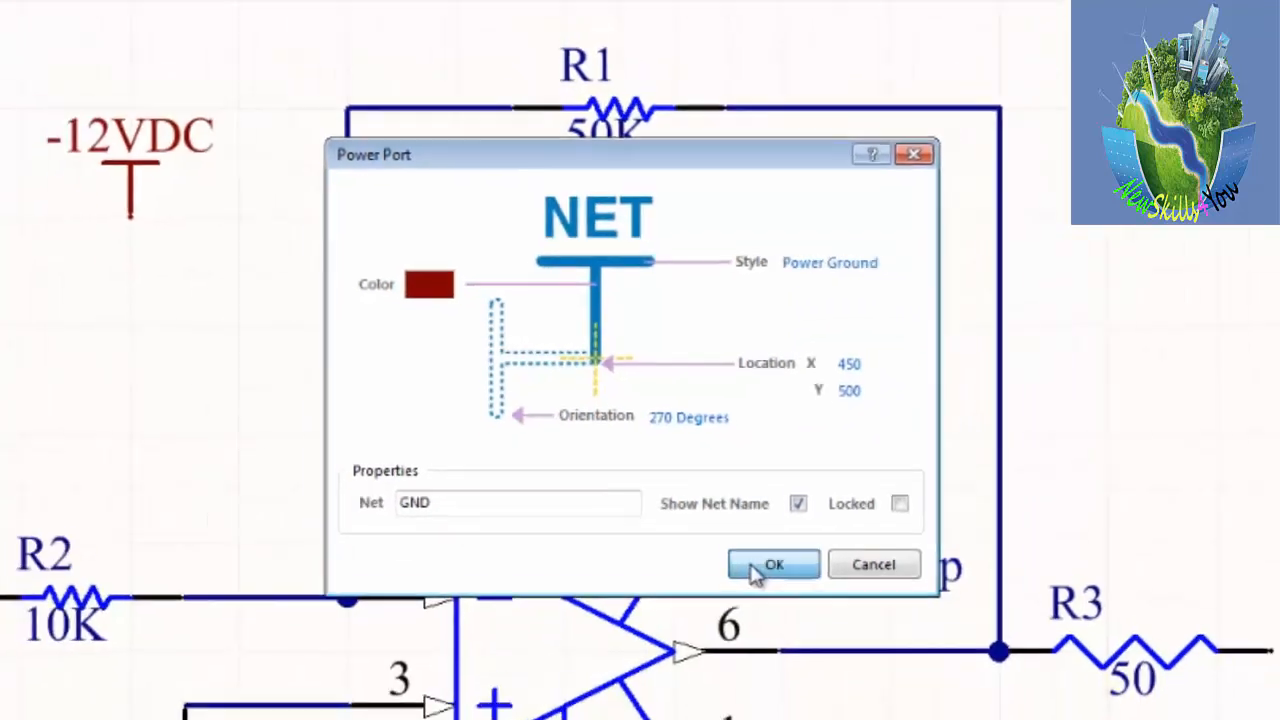
{"action": "left_click", "coordinate": [755, 572]}
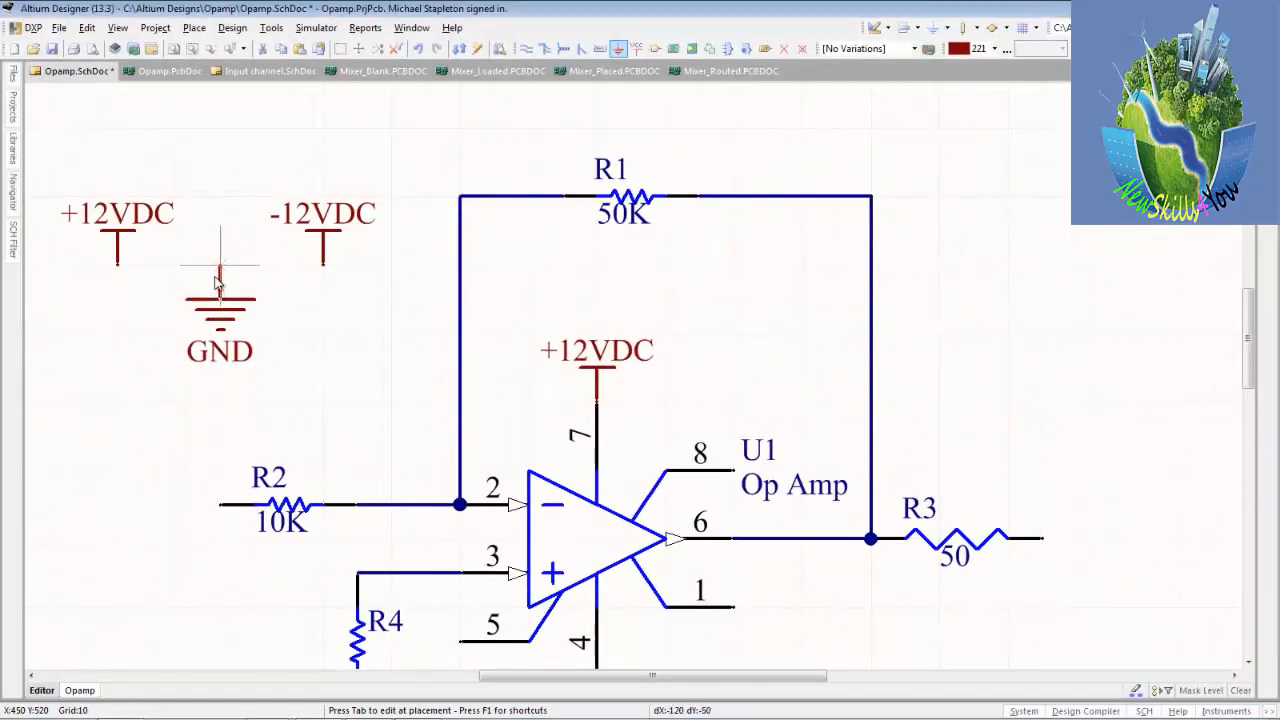
Place GND ports between the unattached power ports, below-left of R2, right of R3 and on R4's lower end, and save the schematic.
{"action": "left_click", "coordinate": [215, 283]}
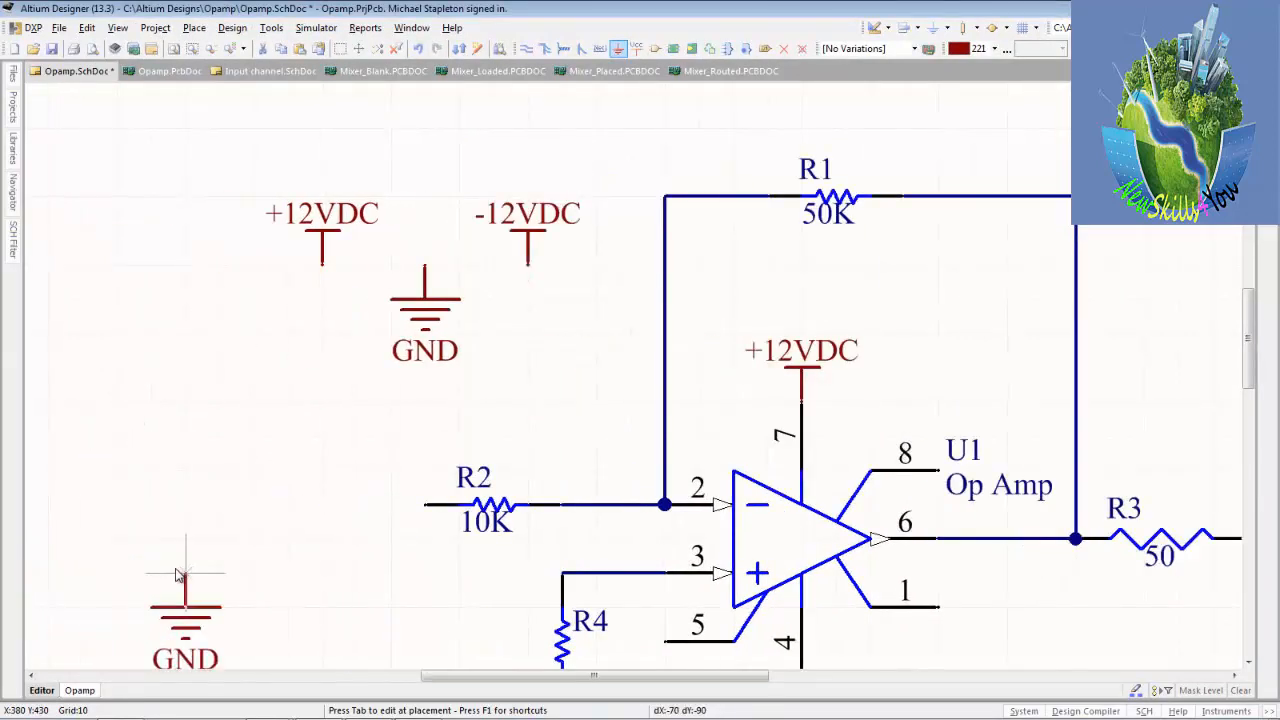
{"action": "left_click", "coordinate": [177, 570]}
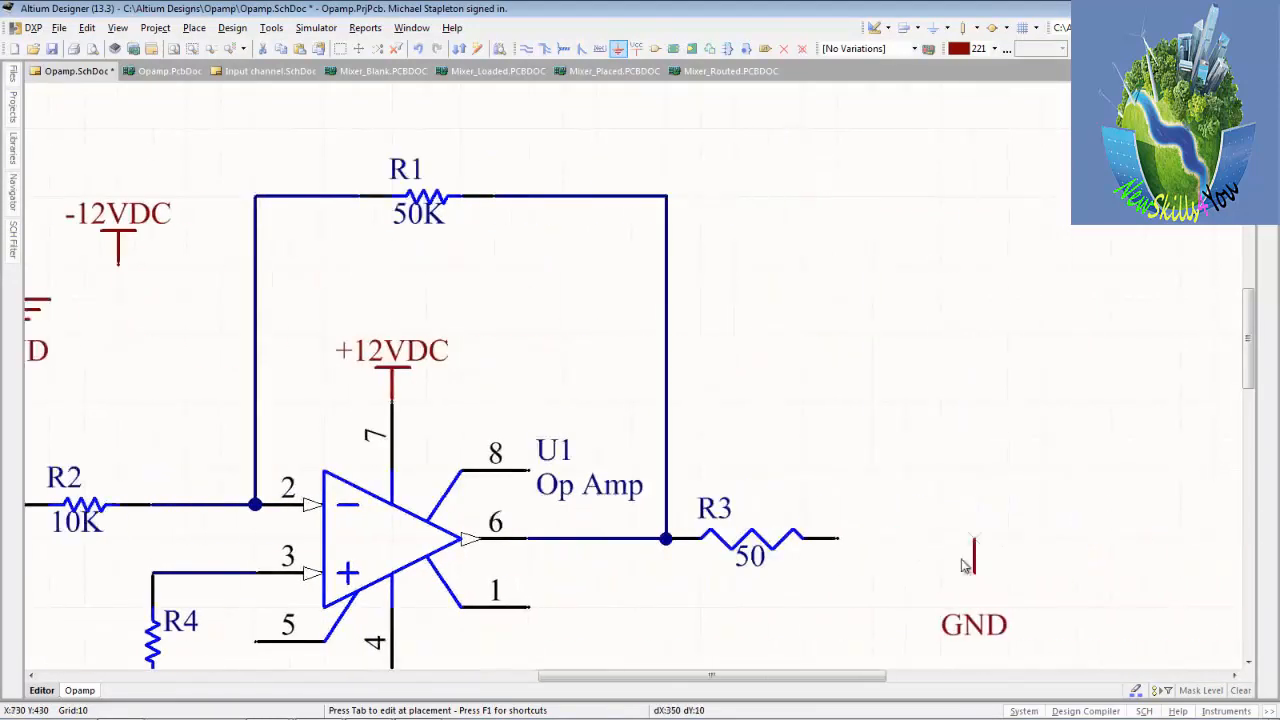
{"action": "left_click", "coordinate": [973, 576]}
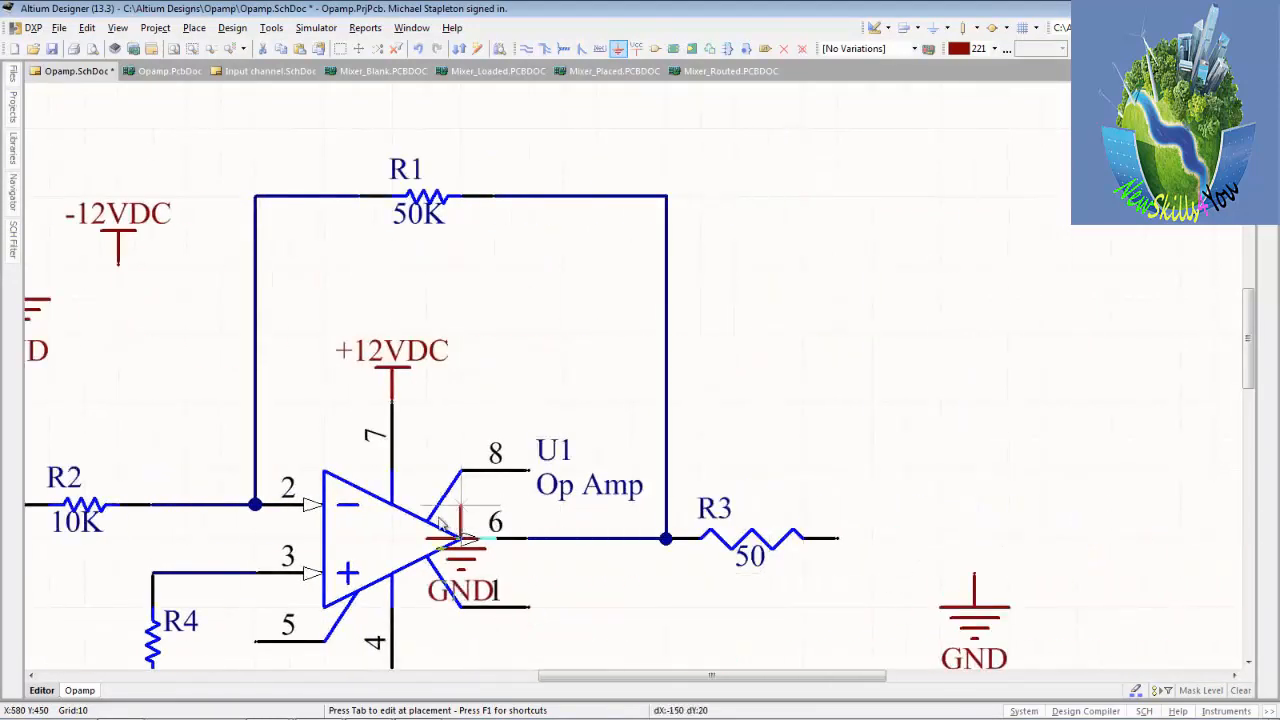
{"action": "key", "text": "Home"}
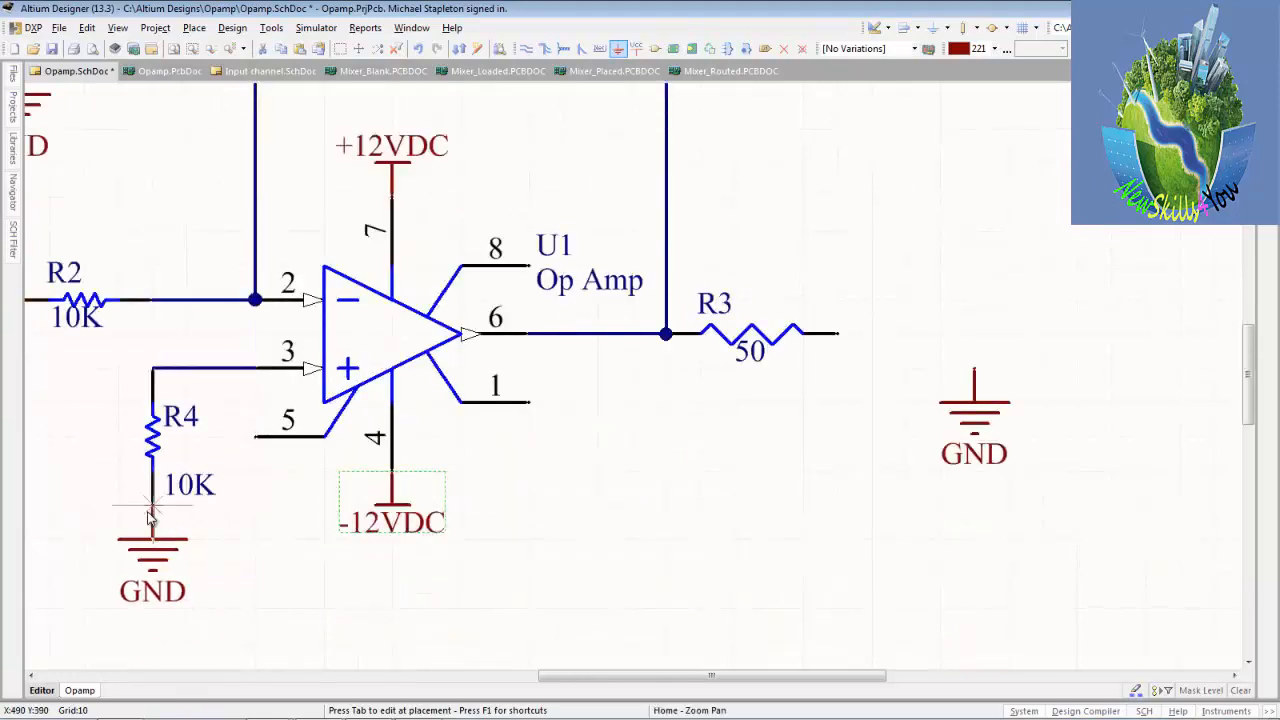
{"action": "left_click", "coordinate": [148, 515]}
{"action": "right_click", "coordinate": [284, 541]}
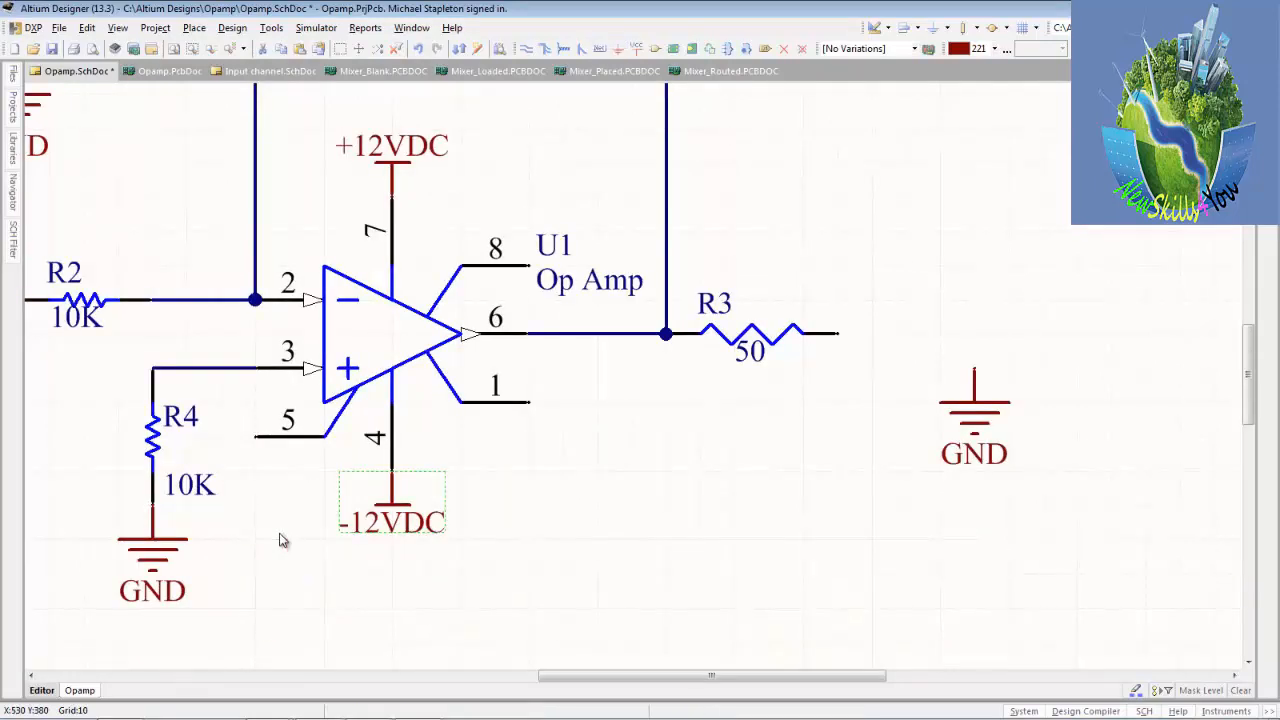
{"action": "left_click", "coordinate": [51, 50]}
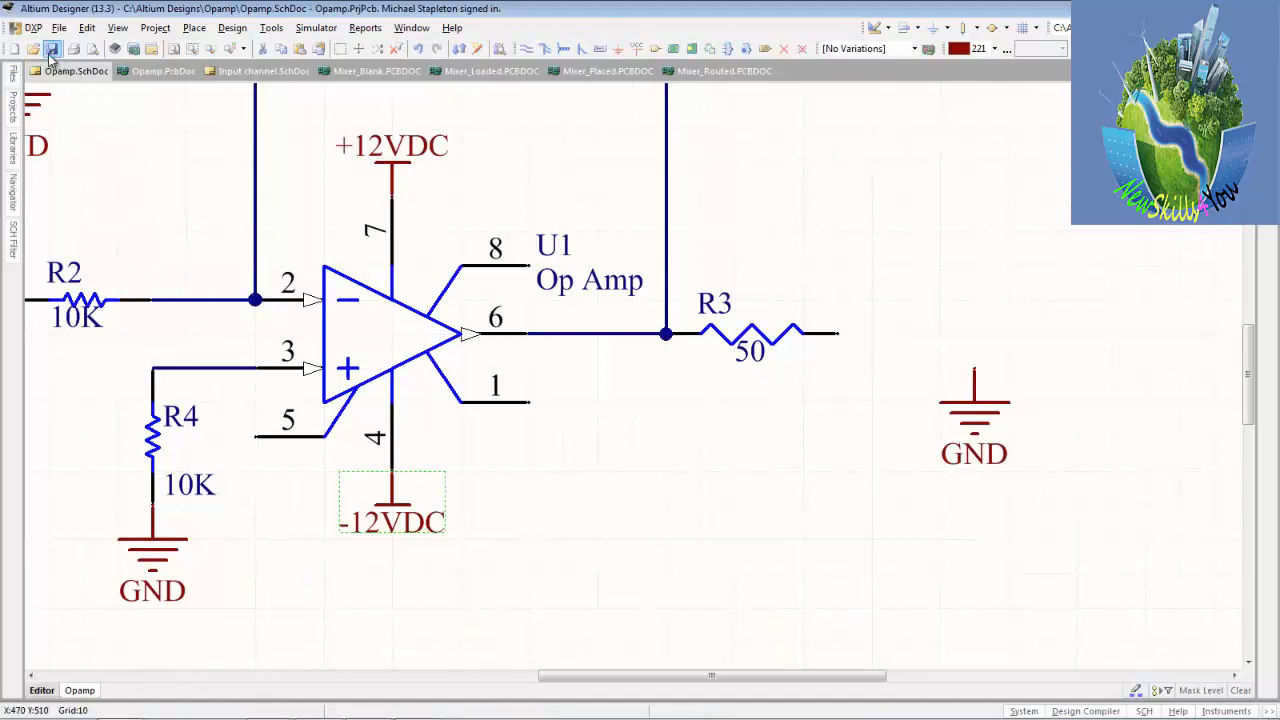
Fit the whole circuit in view and make Miscellaneous Connectors.IntLib the current component library.
{"action": "left_click", "coordinate": [175, 50]}
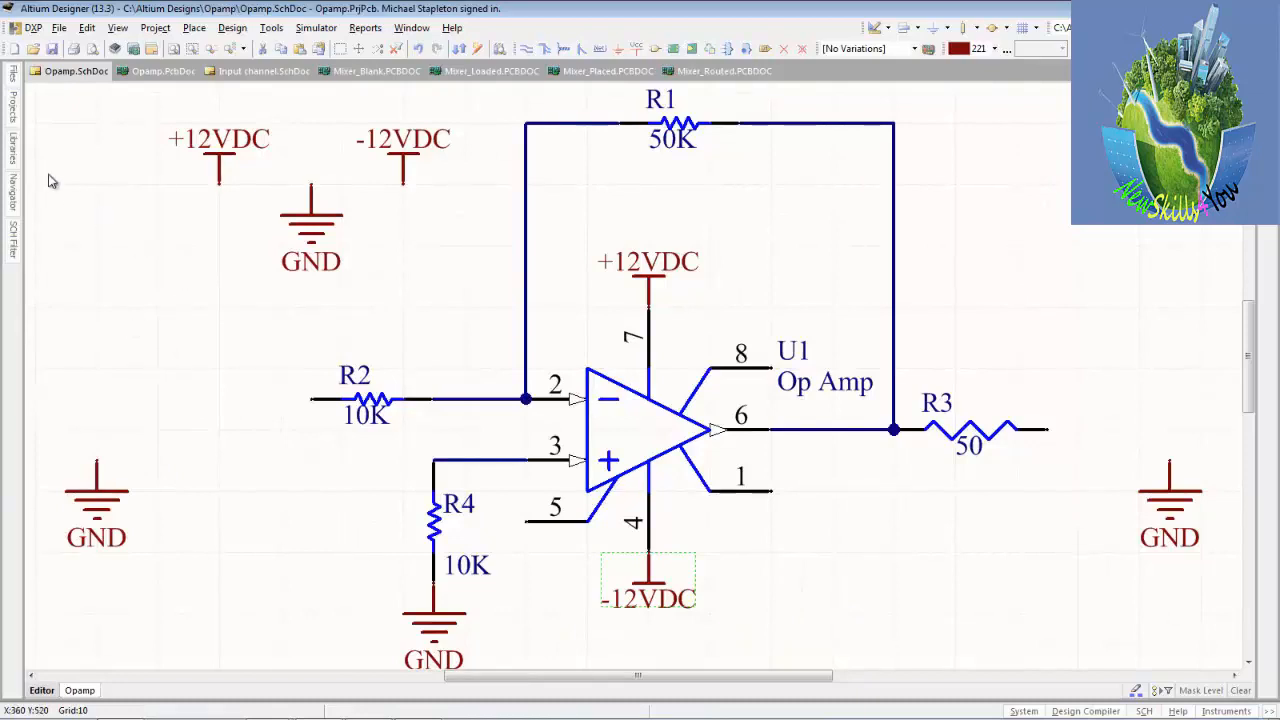
{"action": "mouse_move", "coordinate": [15, 150]}
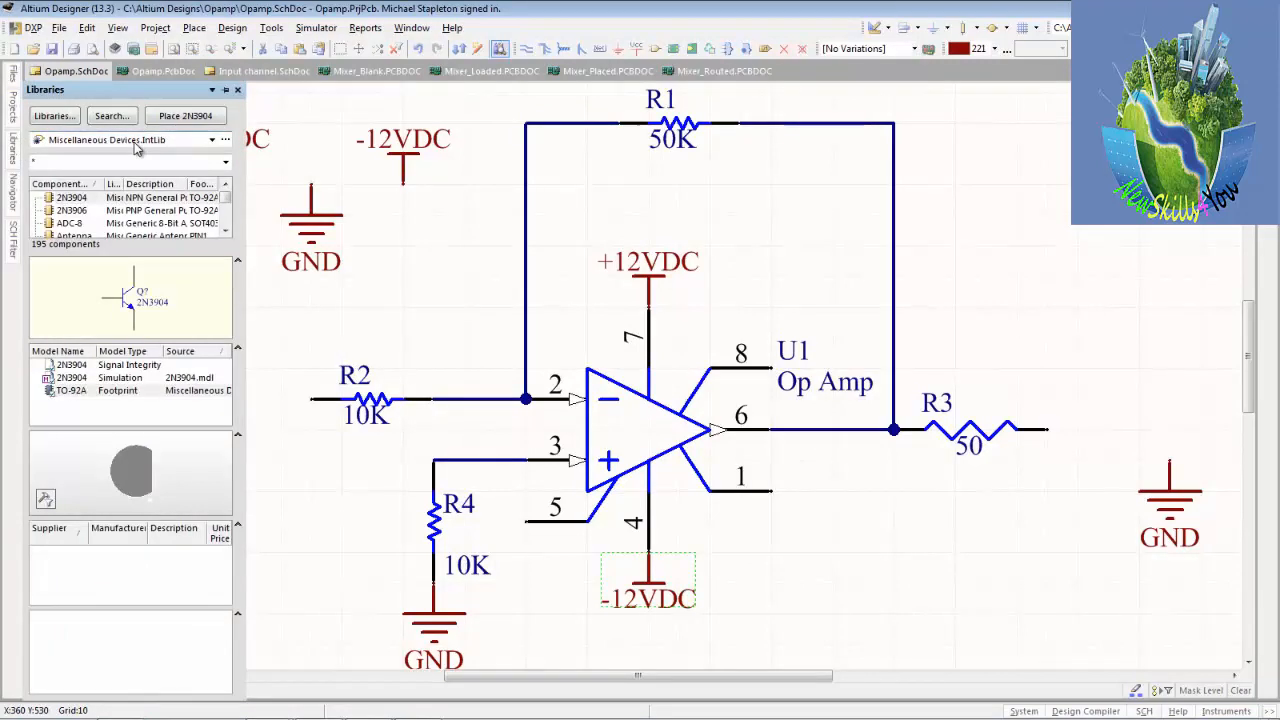
{"action": "left_click", "coordinate": [212, 141]}
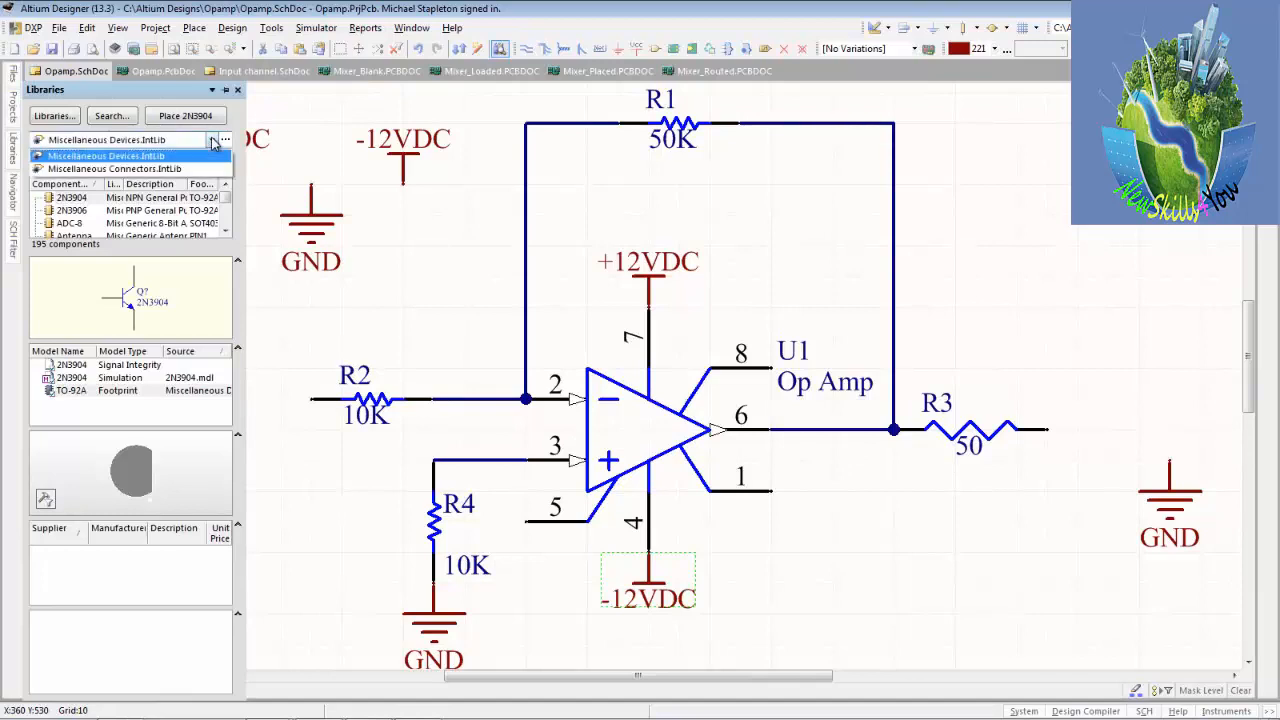
{"action": "left_click", "coordinate": [170, 169]}
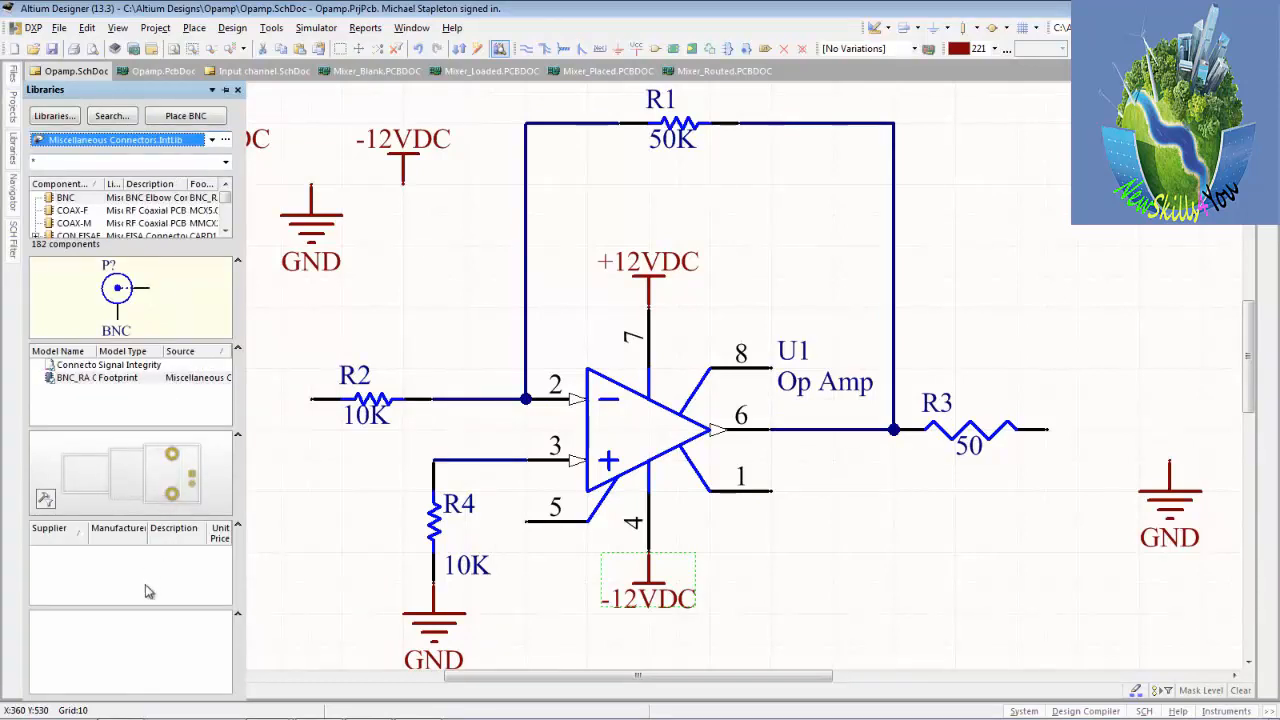
Enlarge the library's component list by moving the dividers of the model, preview and supplier sections downward.
{"action": "left_click_drag", "start_coordinate": [155, 608], "coordinate": [152, 656]}
{"action": "left_click_drag", "start_coordinate": [170, 519], "coordinate": [162, 598]}
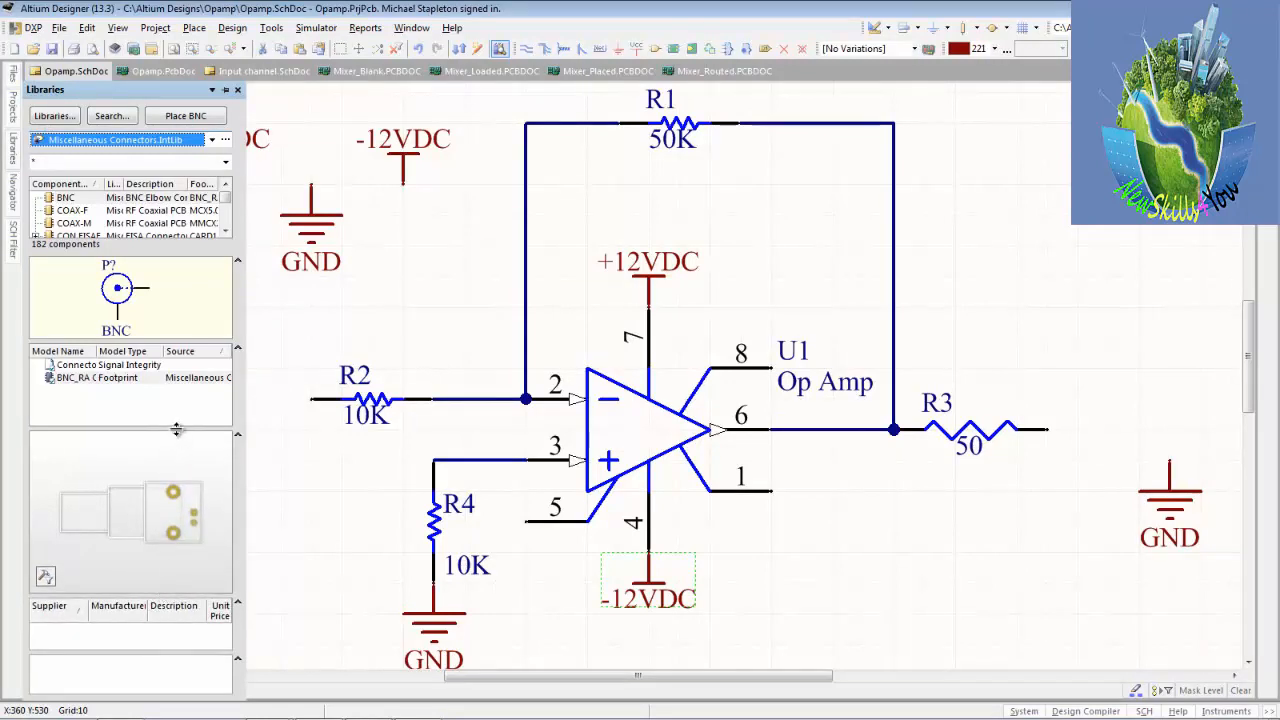
{"action": "left_click_drag", "start_coordinate": [176, 429], "coordinate": [174, 485]}
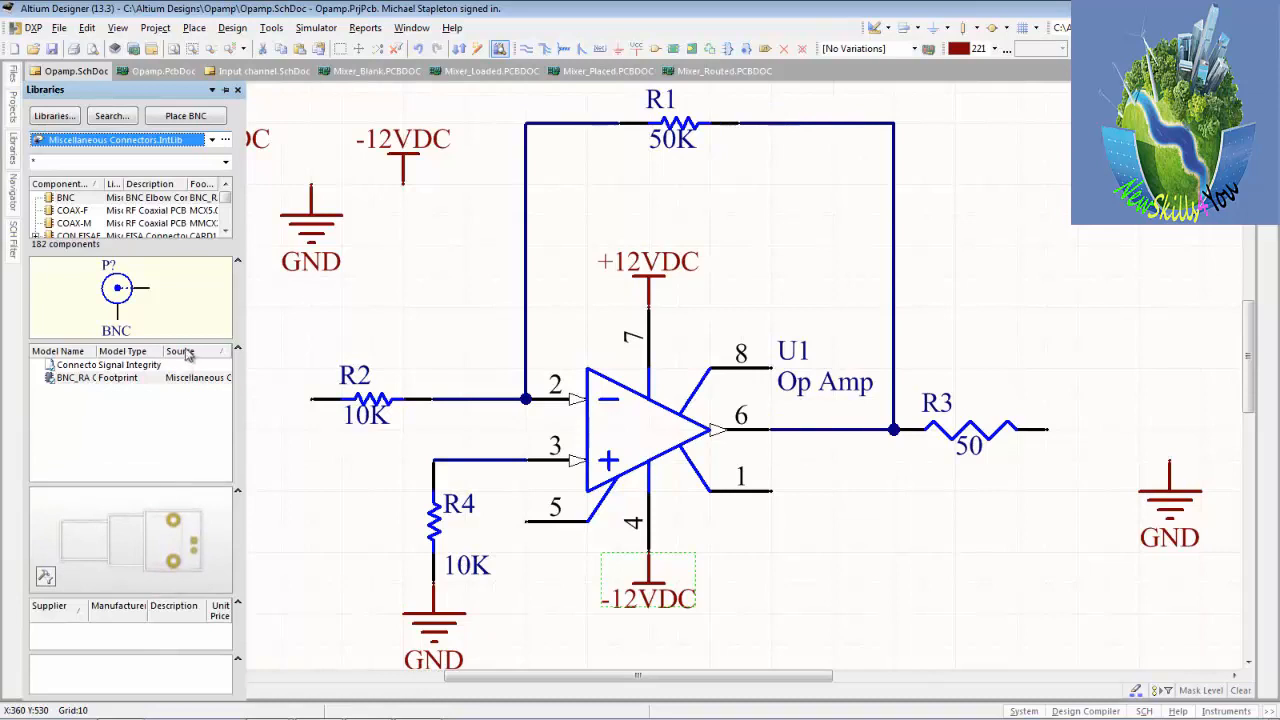
{"action": "left_click_drag", "start_coordinate": [186, 344], "coordinate": [184, 423]}
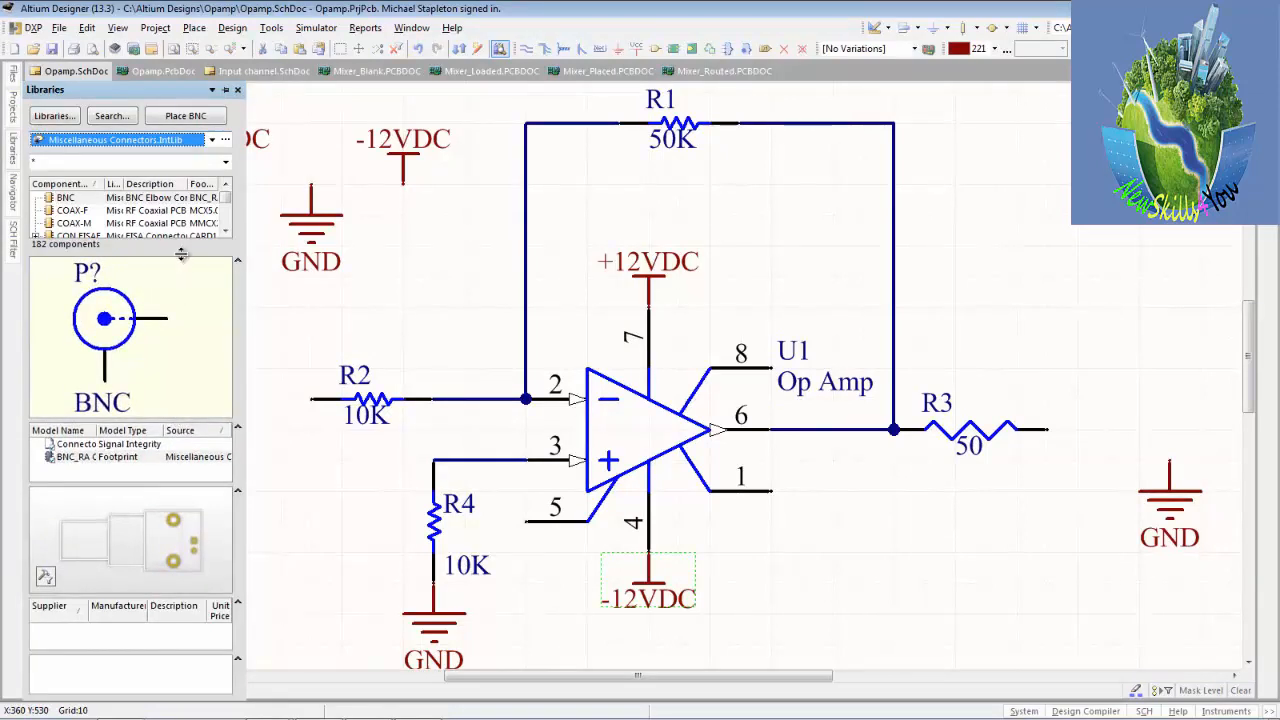
{"action": "left_click_drag", "start_coordinate": [181, 253], "coordinate": [173, 337]}
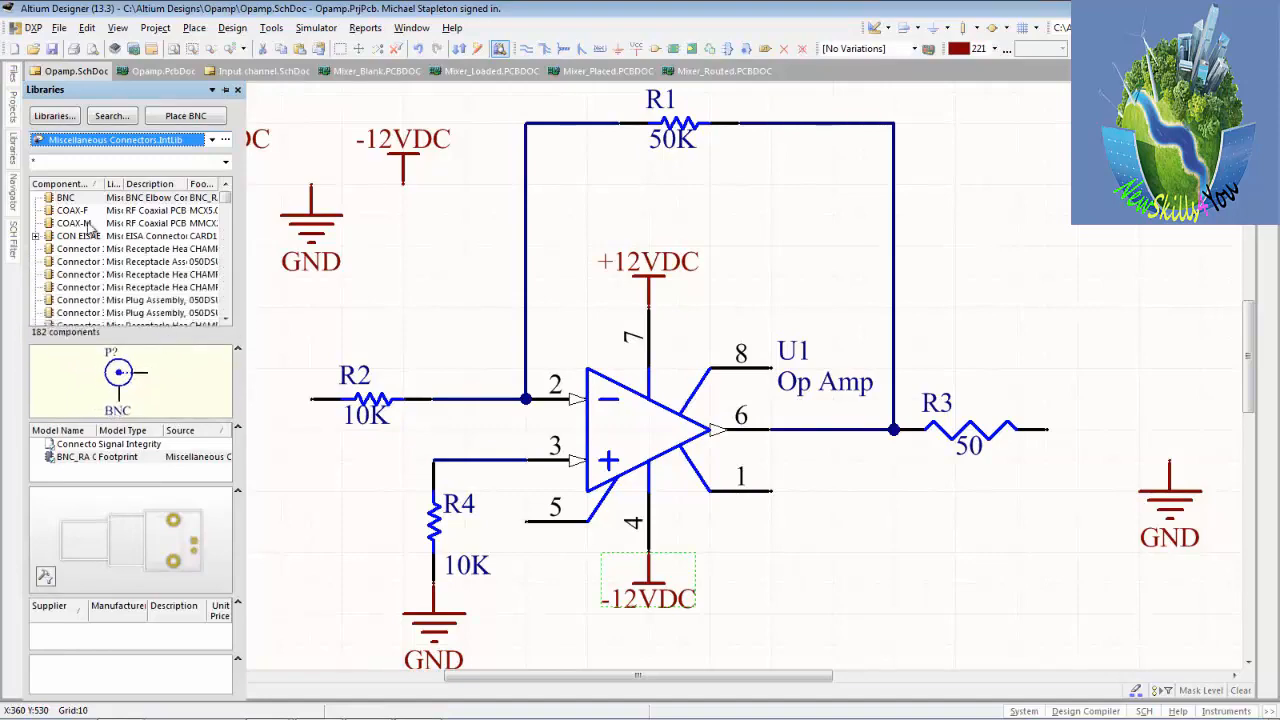
Place a BNC connector from Miscellaneous Connectors.IntLib with the comment Input, above the GND port below-left of R2.
{"action": "left_click", "coordinate": [84, 199]}
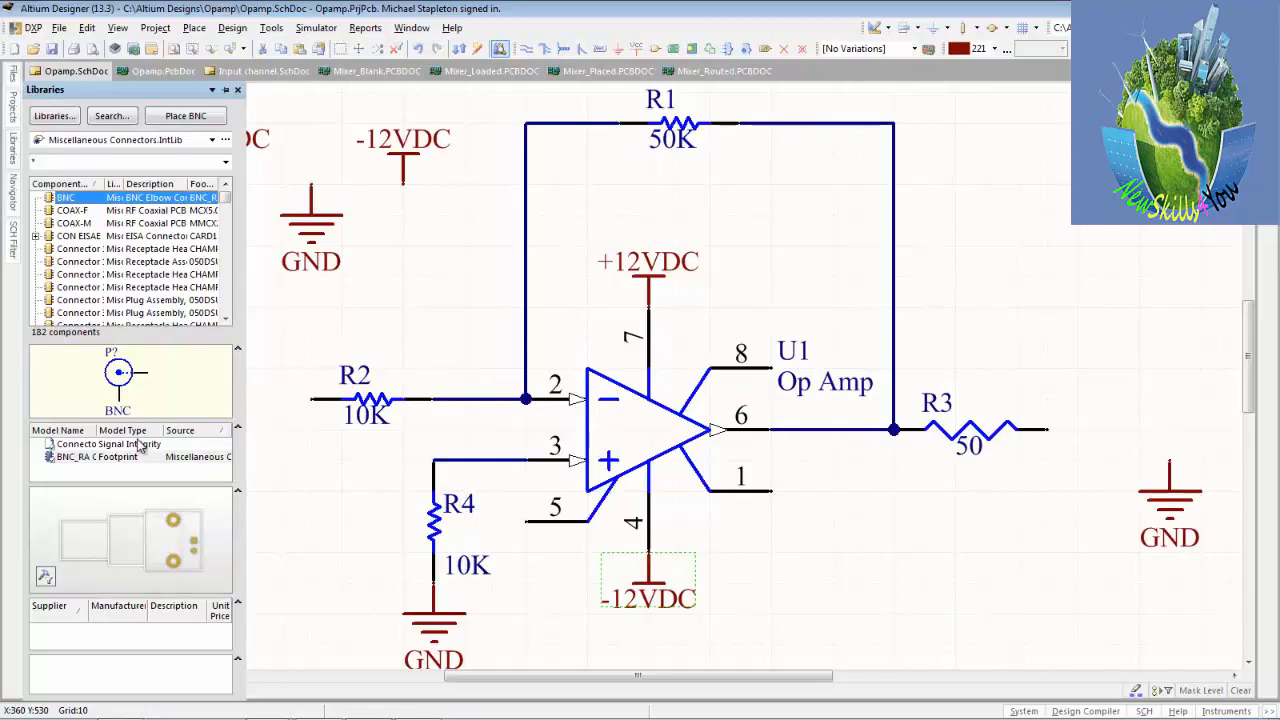
{"action": "left_click", "coordinate": [186, 122]}
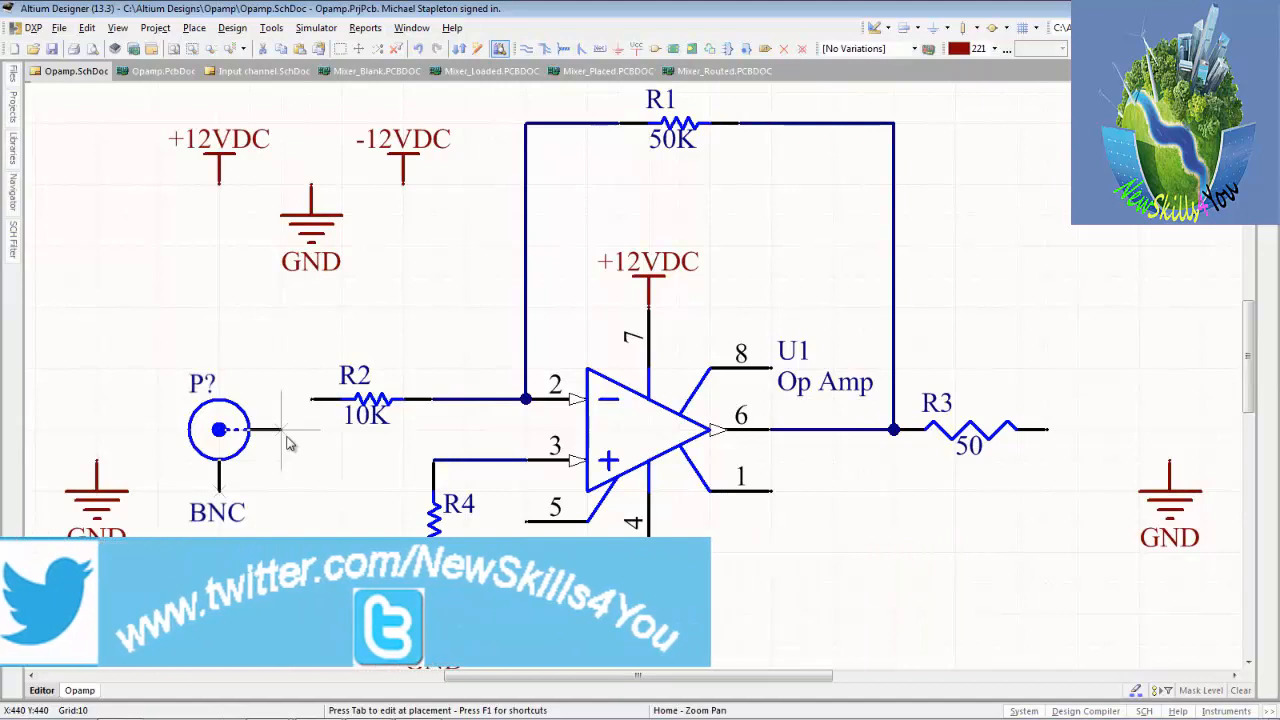
{"action": "key", "text": "Tab"}
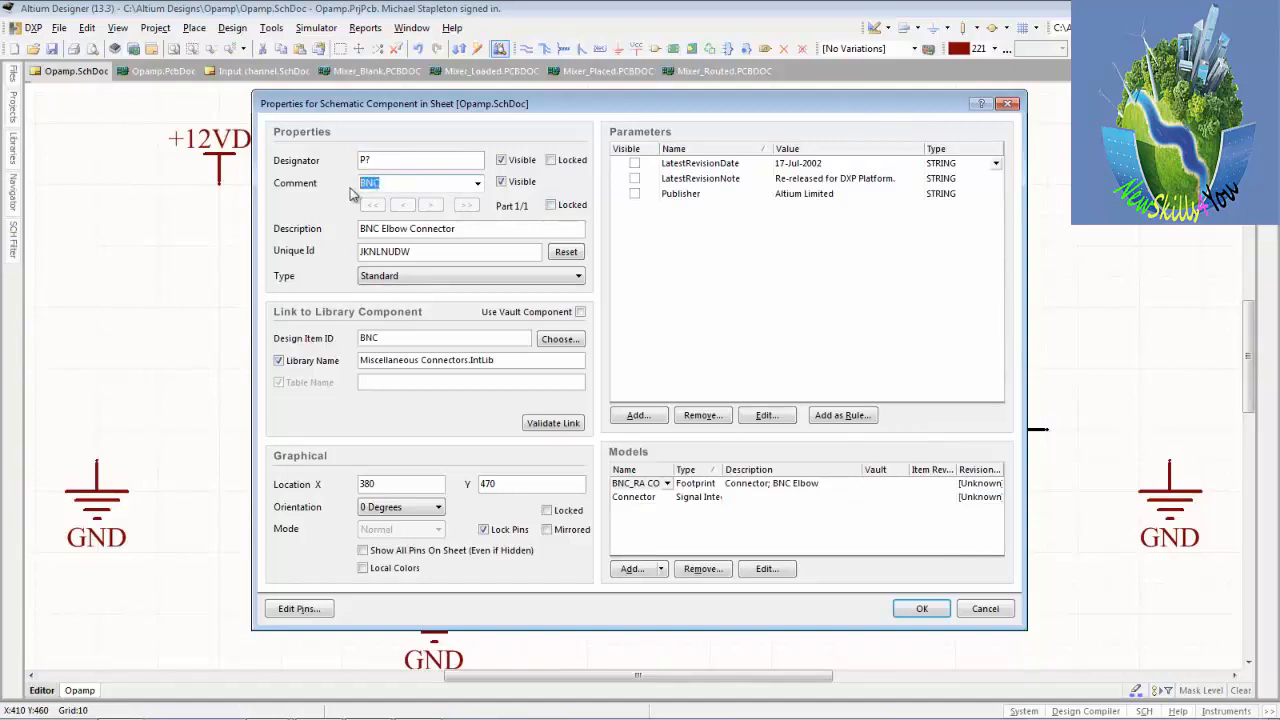
{"action": "type", "text": "Input"}
{"action": "key", "text": "Return"}
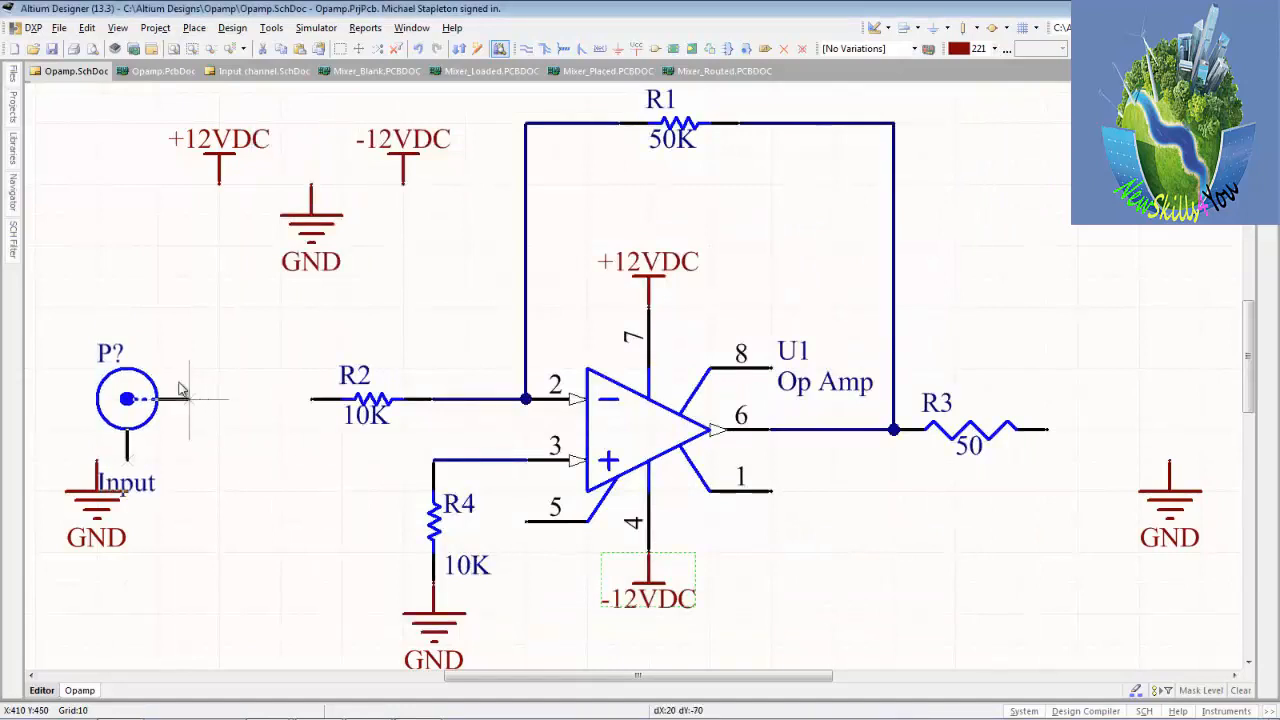
{"action": "left_click", "coordinate": [166, 380]}
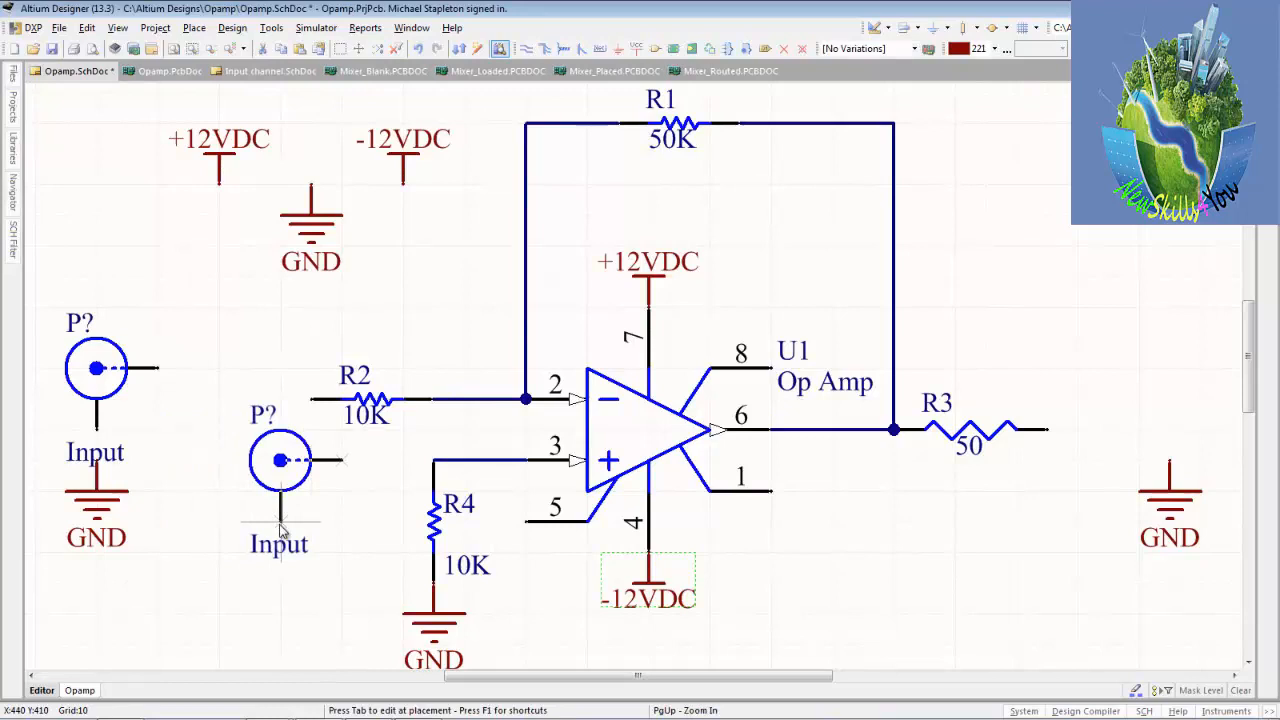
Place a second BNC connector rotated 180 degrees with the comment Output, its signal pin meeting R3's free end.
{"action": "key", "text": "space"}
{"action": "key", "text": "space"}
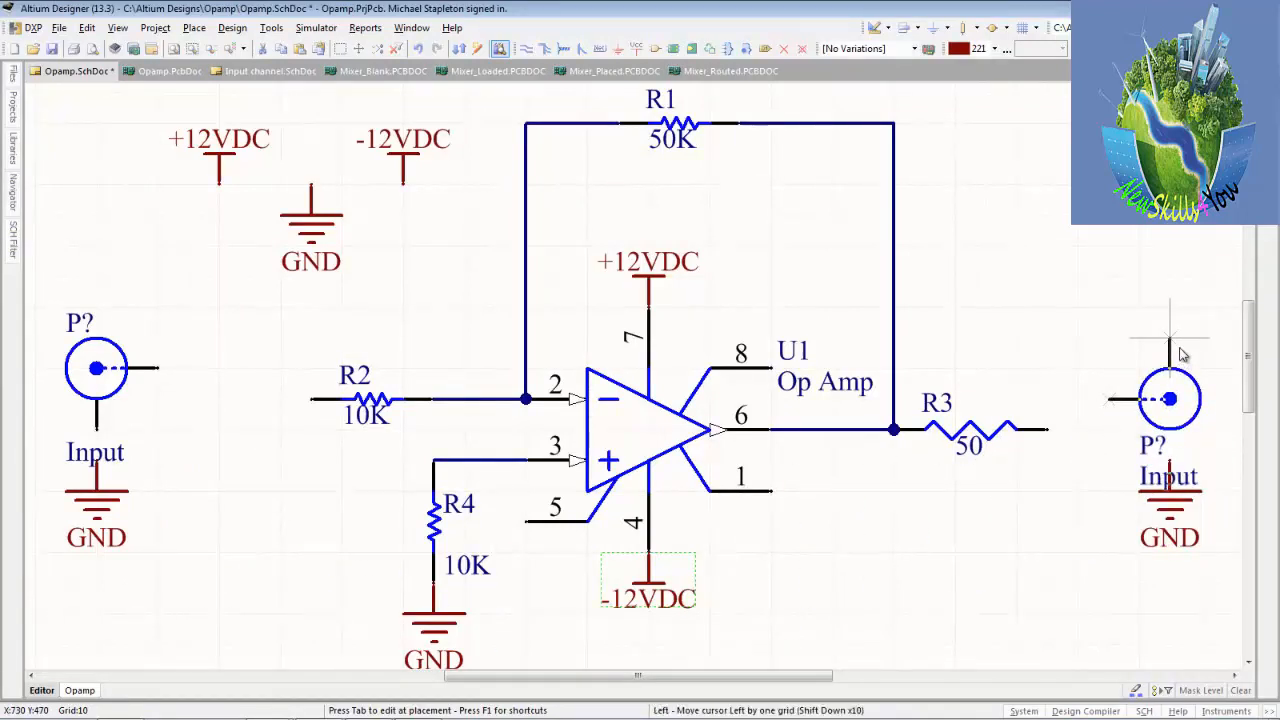
{"action": "key", "text": "Tab"}
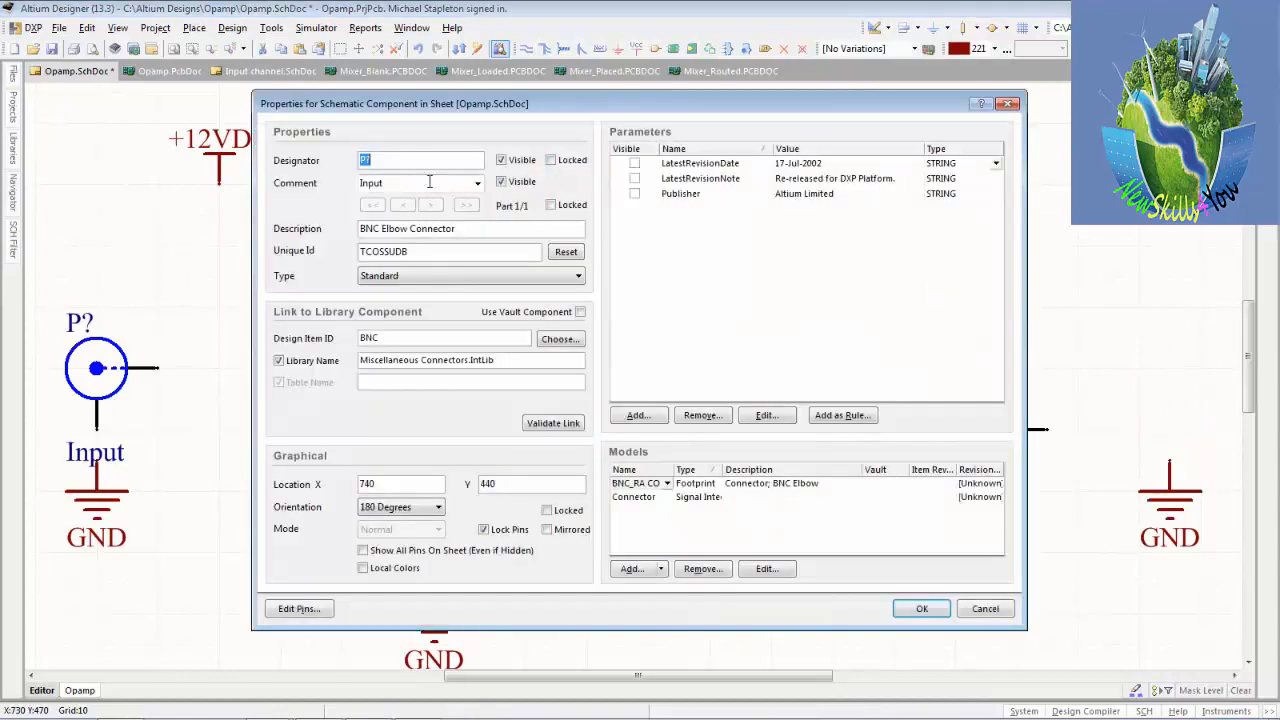
{"action": "left_click", "coordinate": [400, 183]}
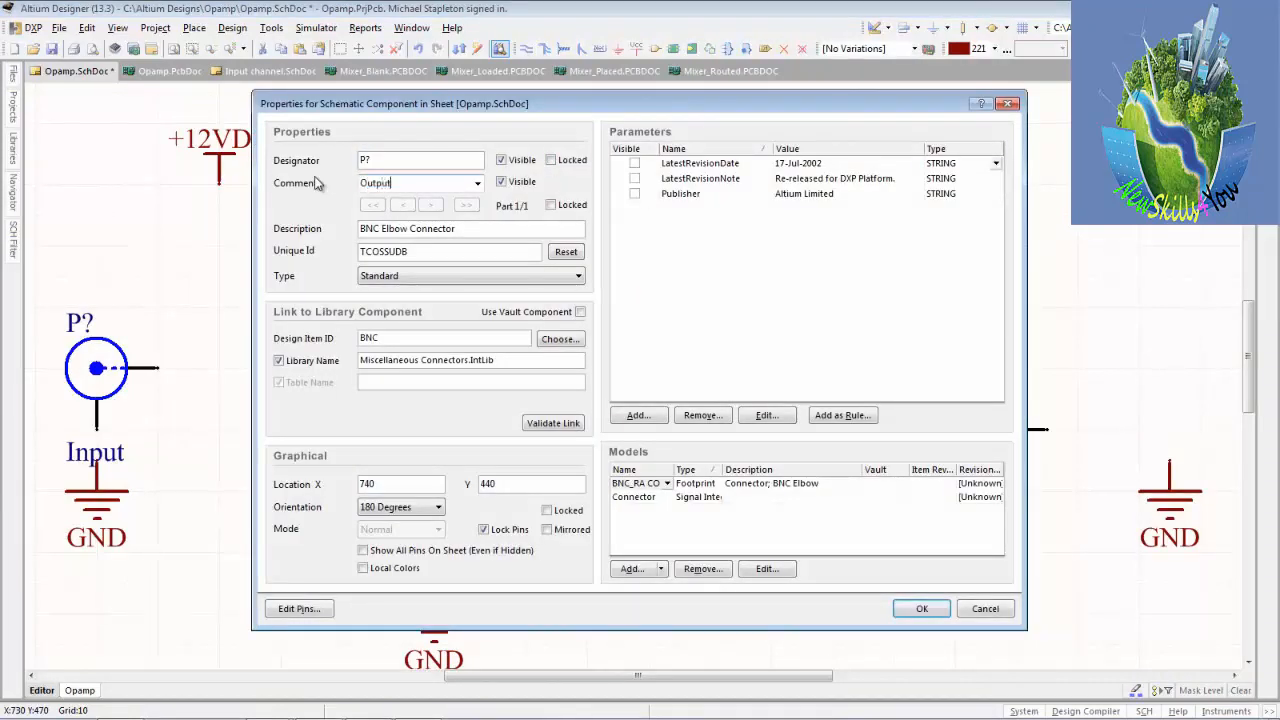
{"action": "key", "text": "Return"}
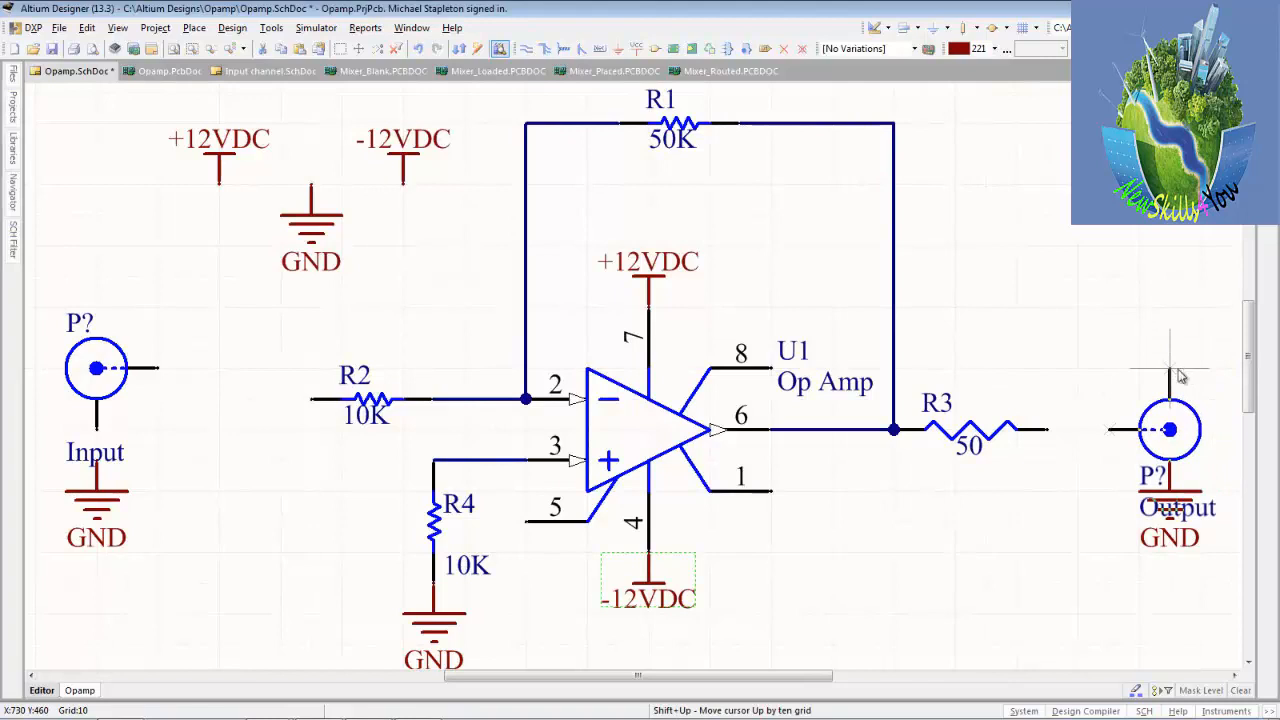
{"action": "left_click", "coordinate": [1118, 374]}
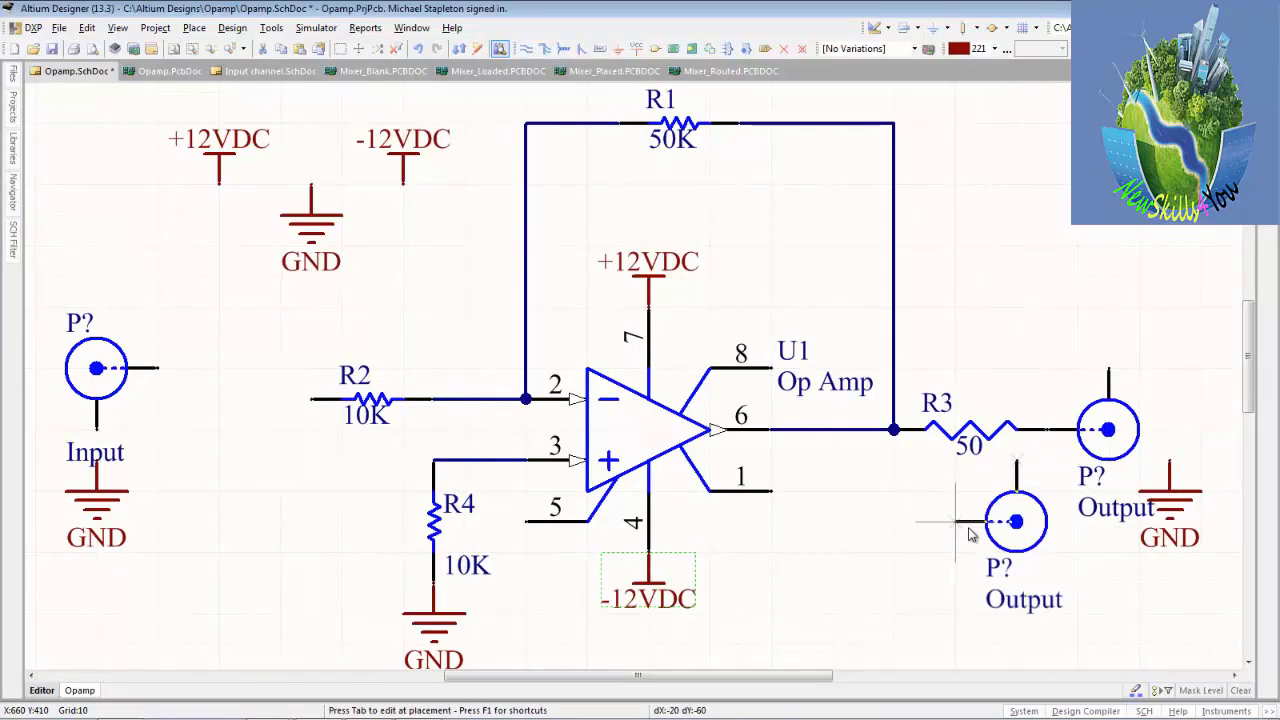
{"action": "key", "text": "Escape"}
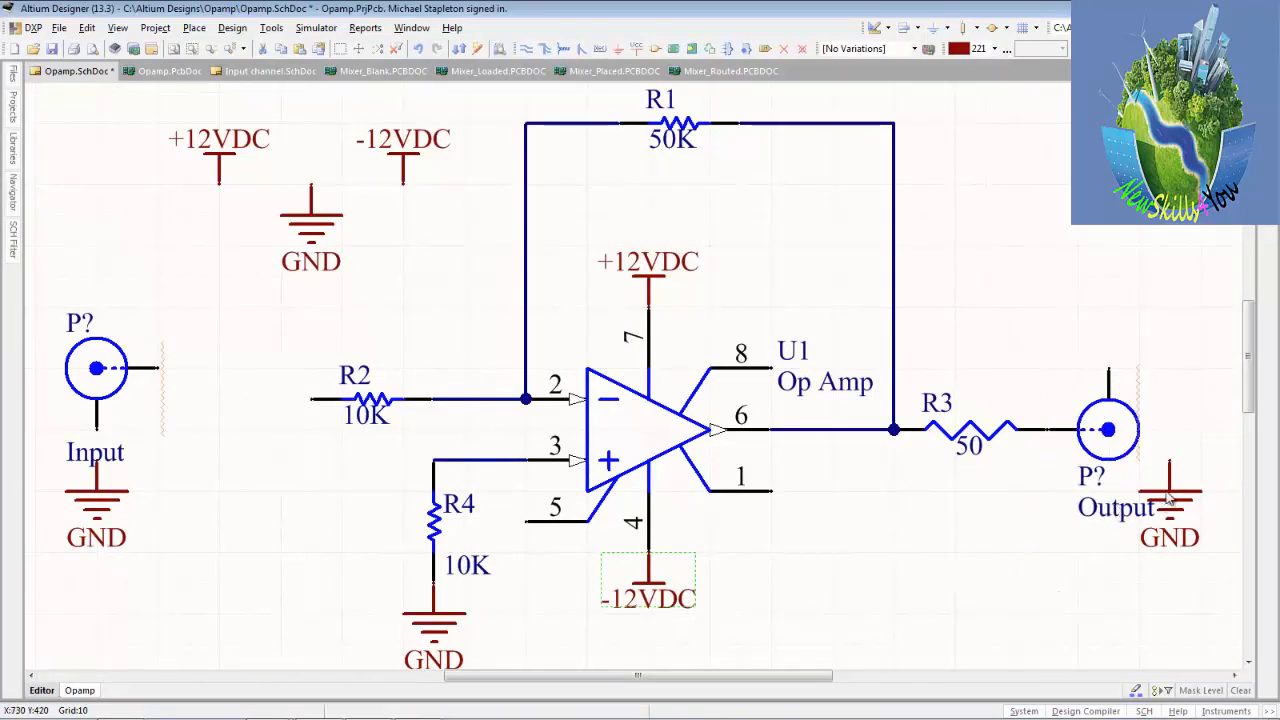
Rotate the GND port near R3 by 180 degrees and attach it to the Output connector's upper pin.
{"action": "key", "text": "space"}
{"action": "key", "text": "space"}
{"action": "left_click_drag", "start_coordinate": [1170, 500], "coordinate": [1108, 370]}
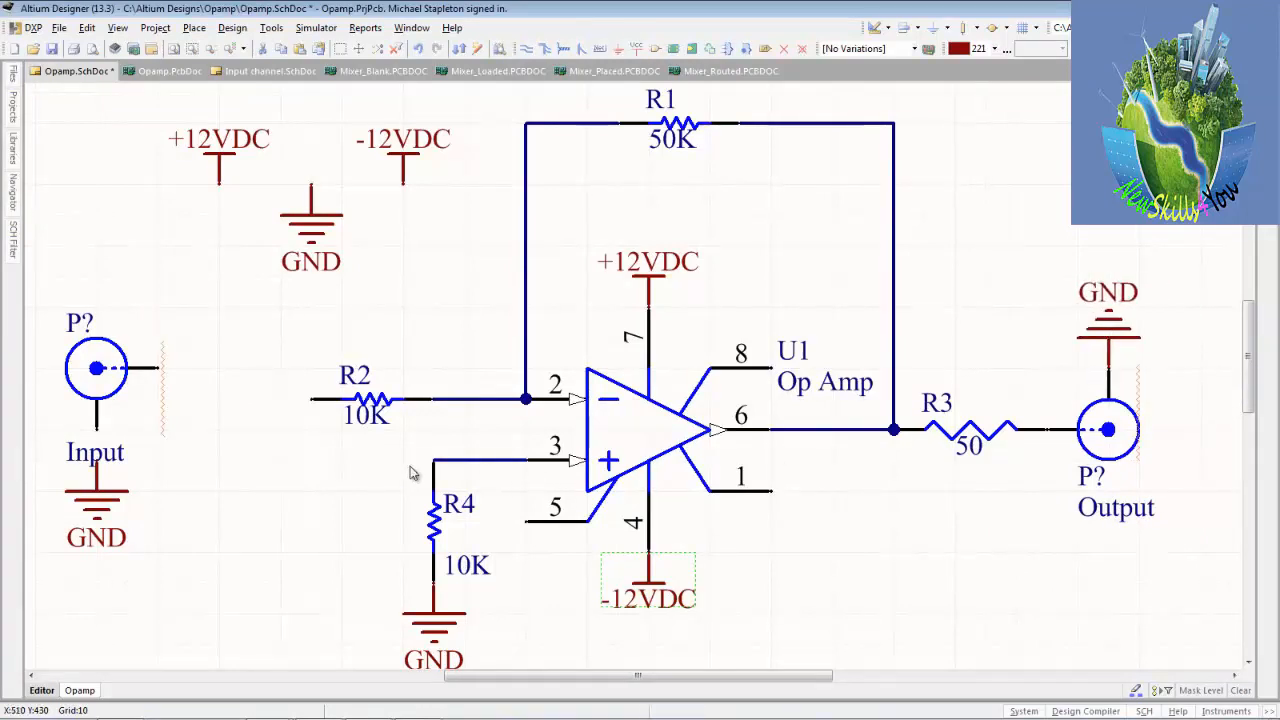
Move the Input comment above the connector's signal pin and attach the GND port to the connector's lower pin.
{"action": "left_click_drag", "start_coordinate": [108, 457], "coordinate": [169, 327]}
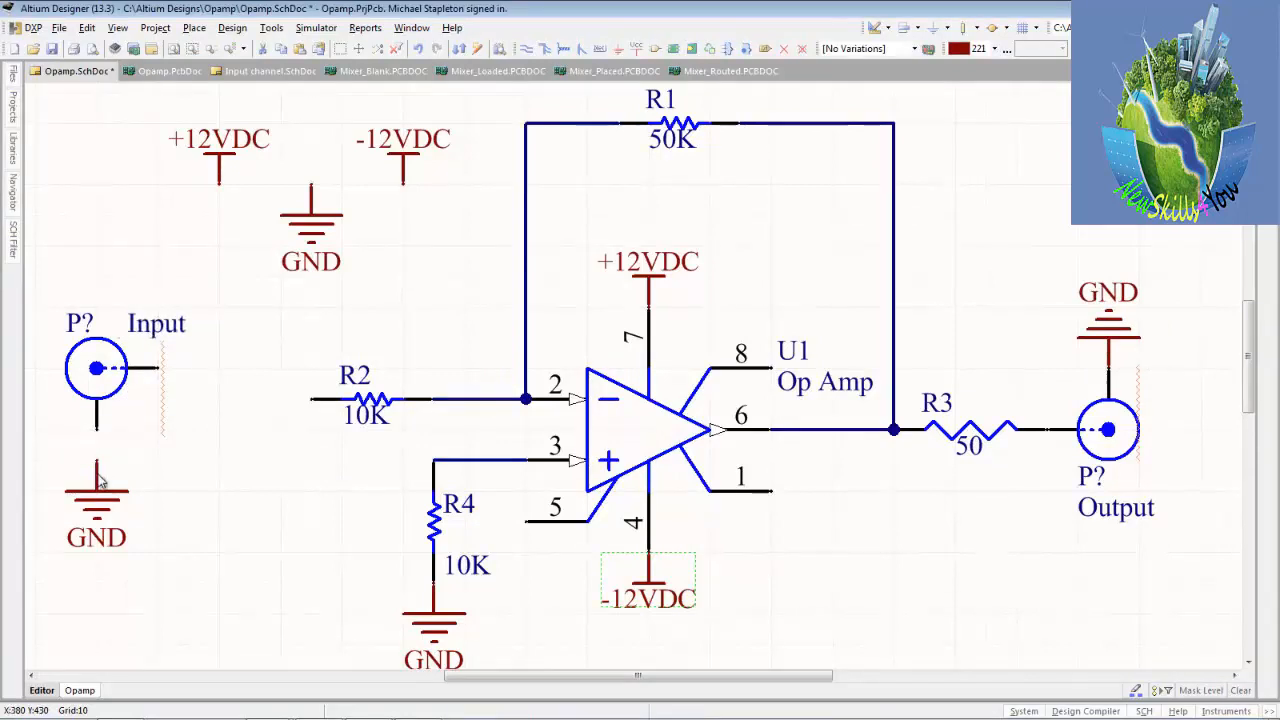
{"action": "left_click_drag", "start_coordinate": [100, 480], "coordinate": [100, 450]}
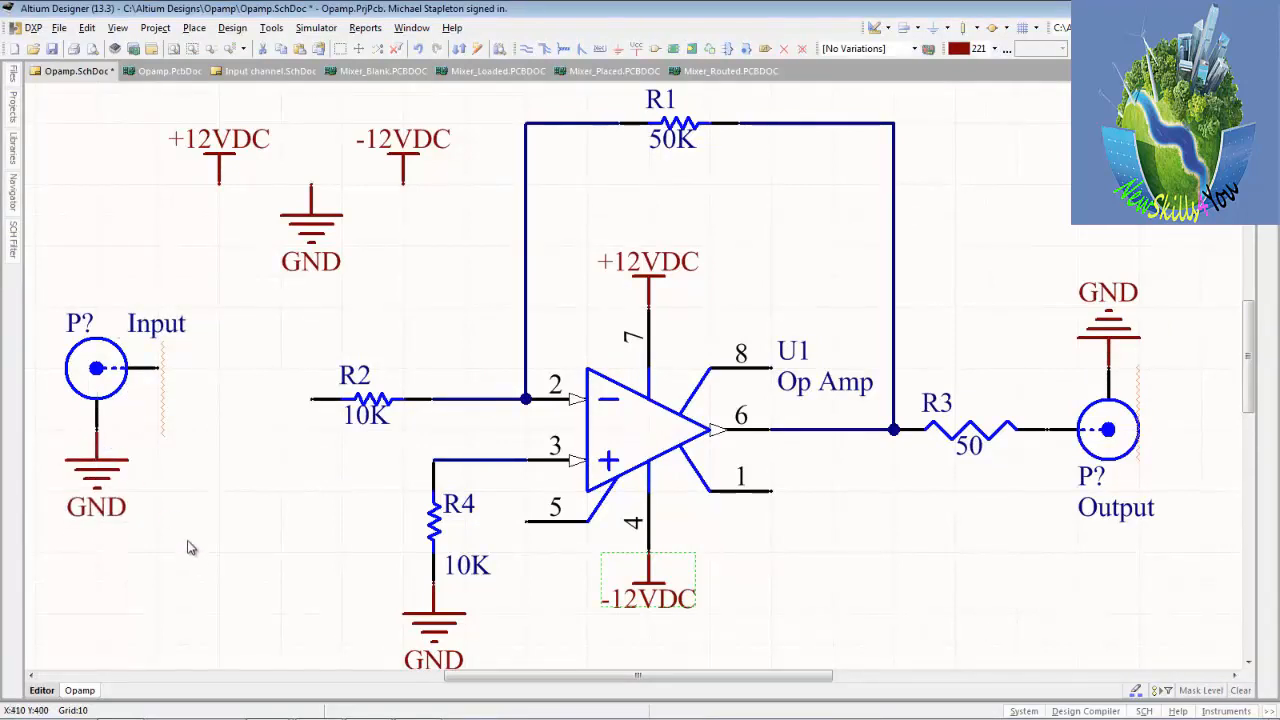
Select the Input connector together with its GND port and move both so the signal pin lines up with R2.
{"action": "left_click_drag", "start_coordinate": [222, 273], "coordinate": [36, 546]}
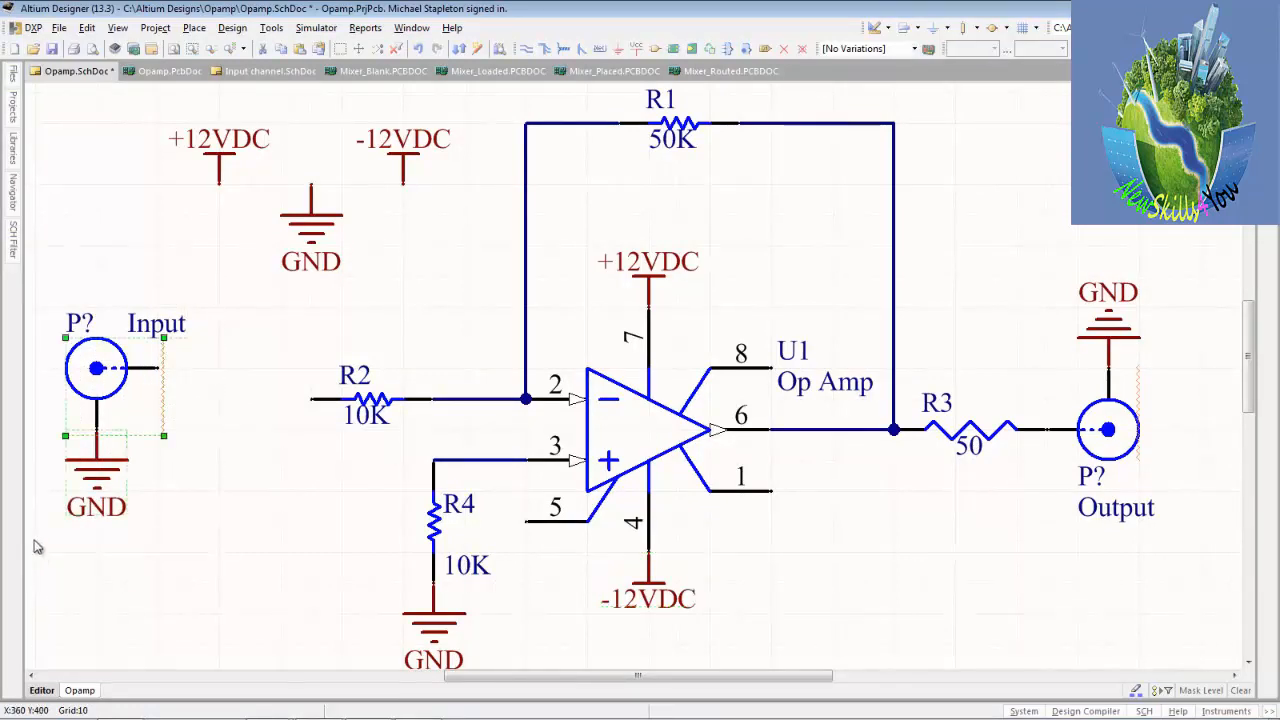
{"action": "left_click", "coordinate": [240, 336]}
{"action": "key", "text": "s"}
{"action": "key", "text": "i"}
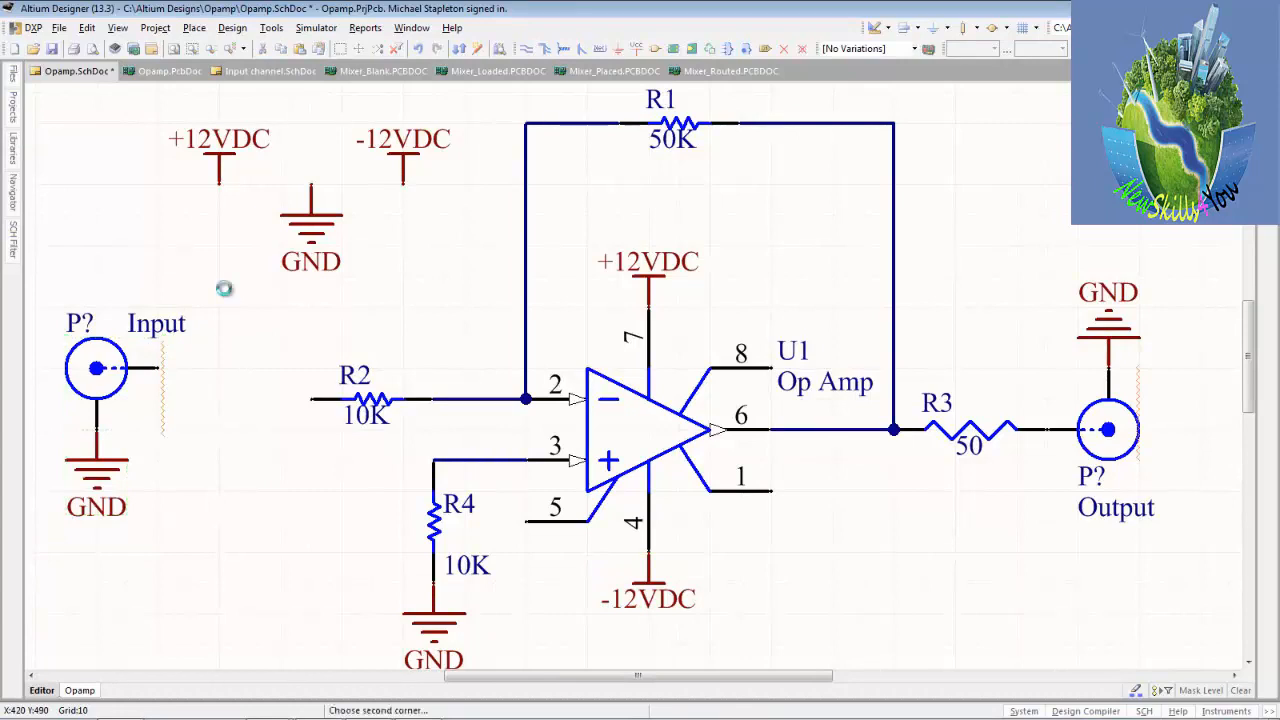
{"action": "left_click", "coordinate": [222, 288]}
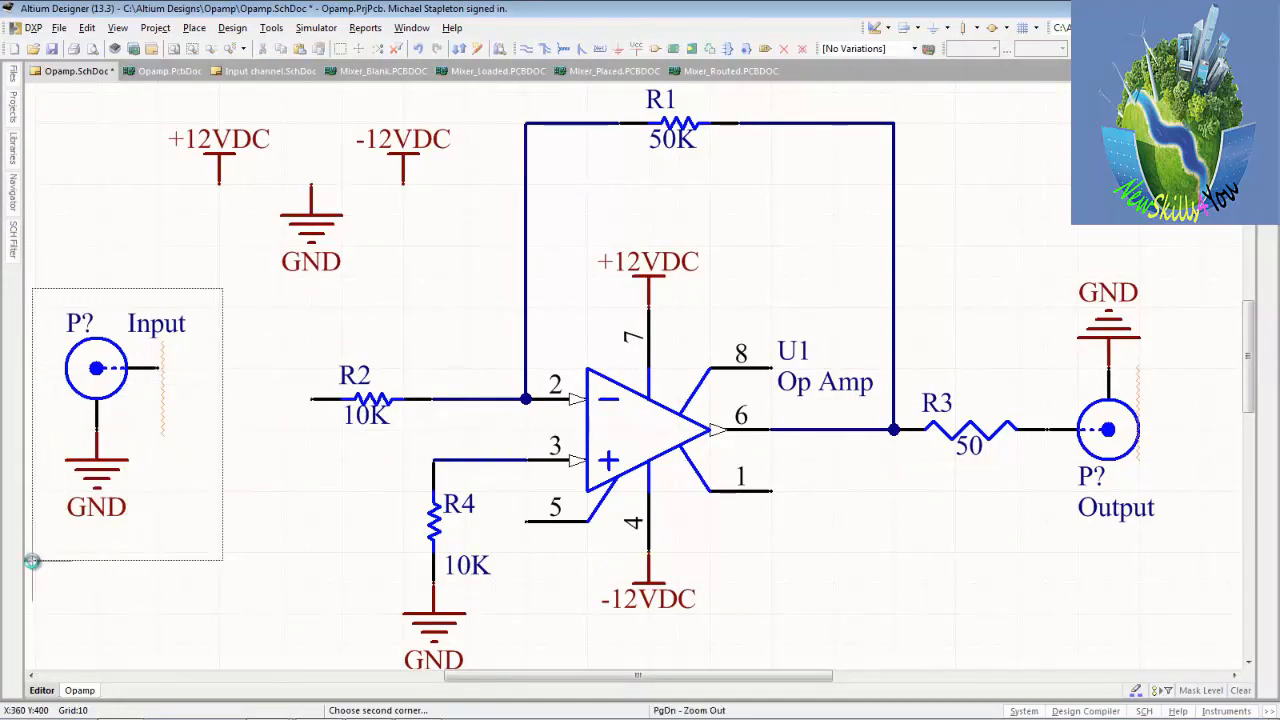
{"action": "left_click", "coordinate": [26, 598]}
{"action": "left_click_drag", "start_coordinate": [106, 374], "coordinate": [182, 402]}
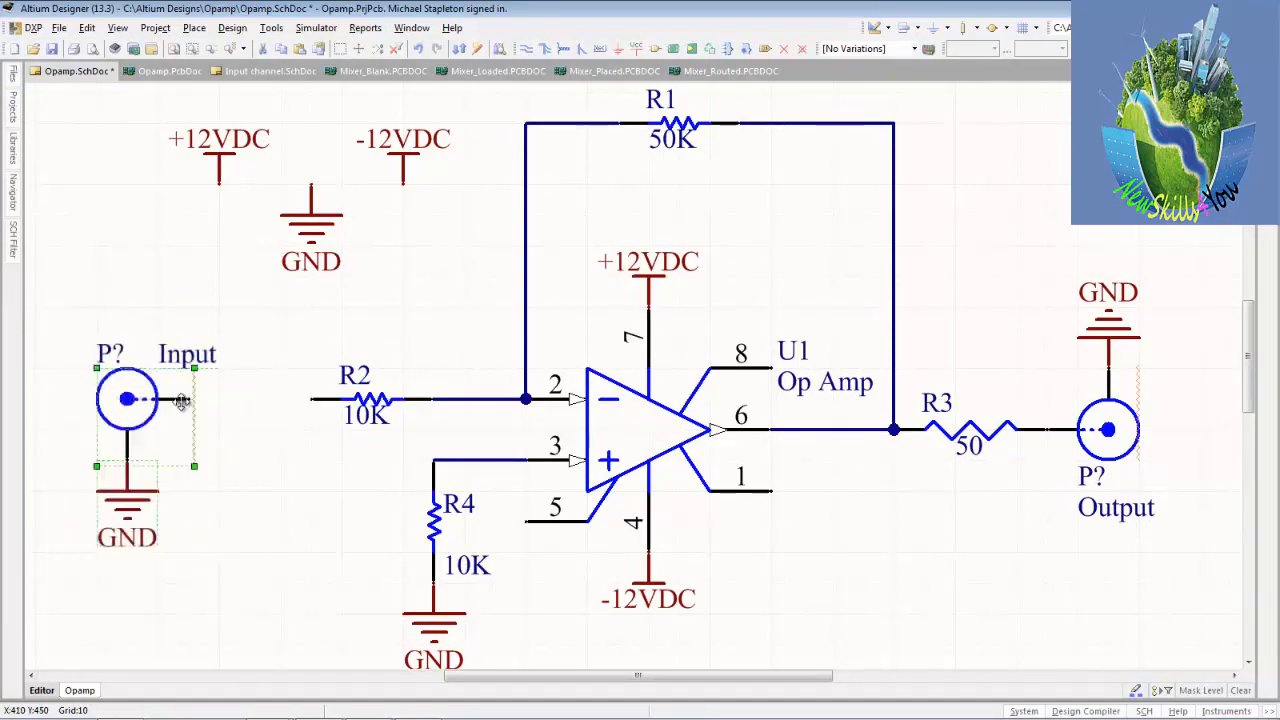
{"action": "left_click", "coordinate": [242, 494]}
{"action": "left_click_drag", "start_coordinate": [127, 496], "coordinate": [131, 470]}
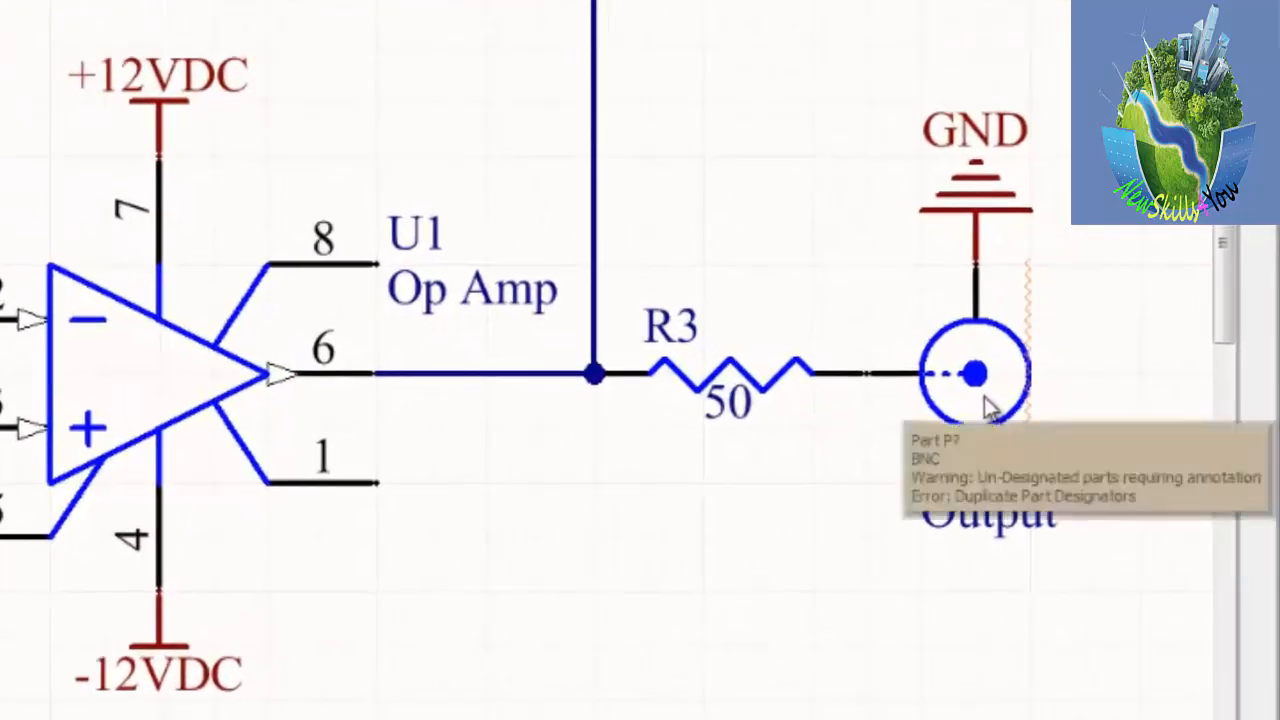
Mirror the Output BNC connector, then rotate it 180 degrees and reattach its signal pin to R3 with the ground pin pointing down.
{"action": "double_click", "coordinate": [984, 396]}
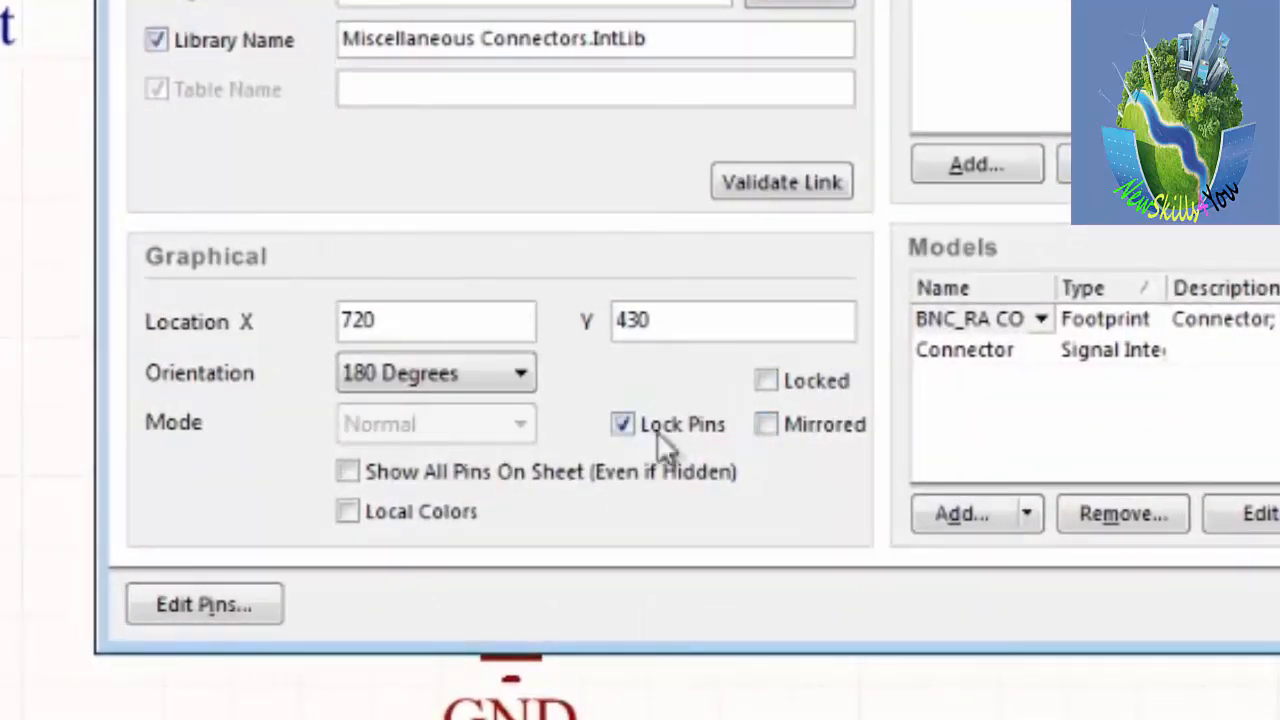
{"action": "left_click", "coordinate": [773, 426]}
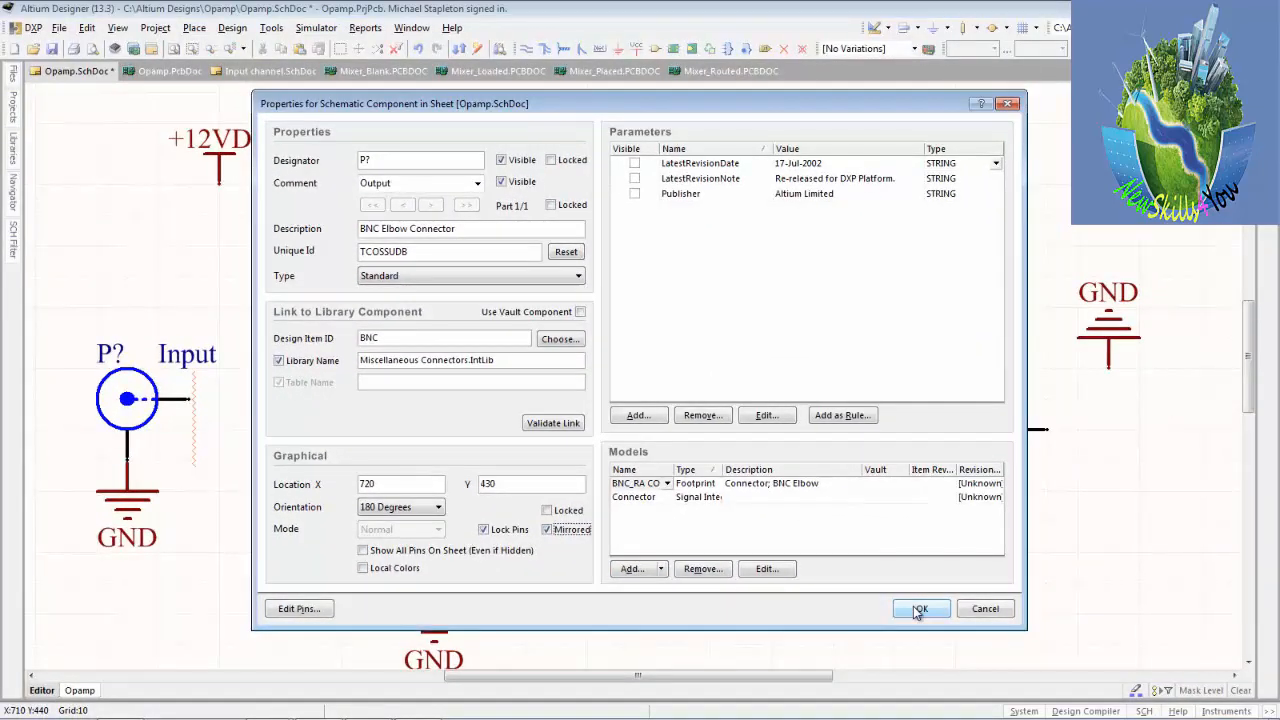
{"action": "left_click", "coordinate": [918, 610]}
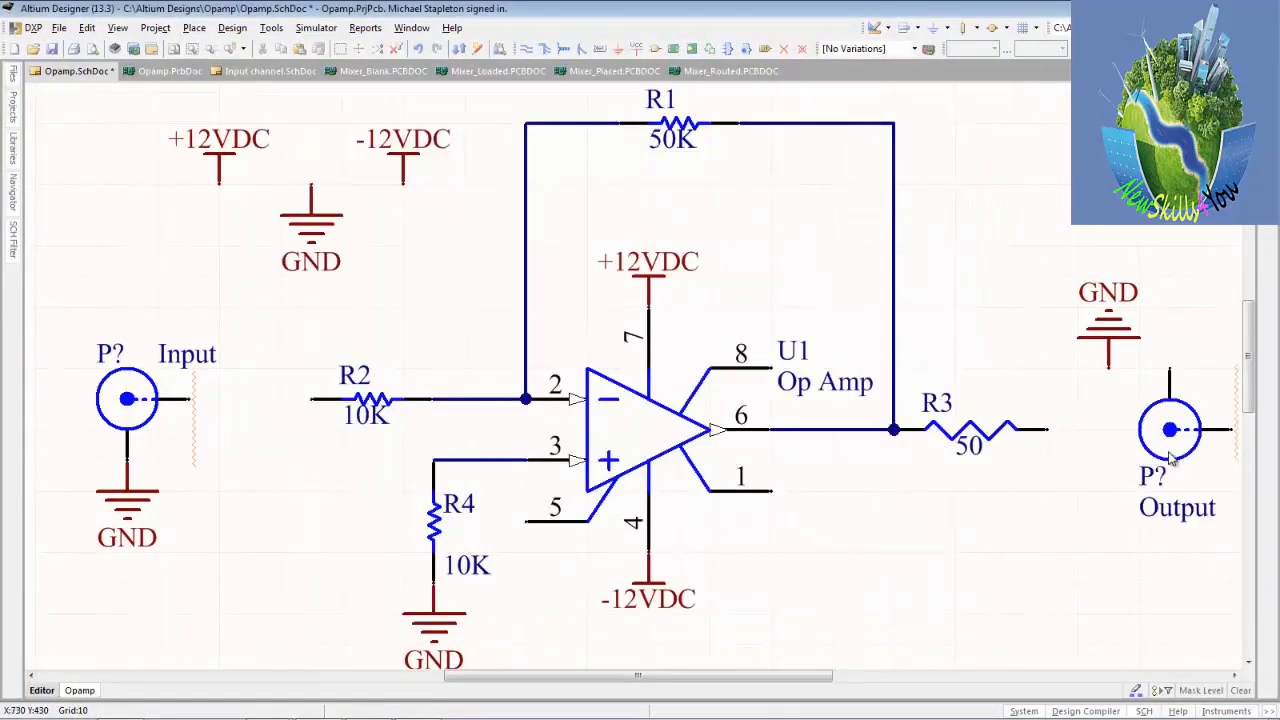
{"action": "left_click_drag", "start_coordinate": [1168, 456], "coordinate": [1060, 448]}
{"action": "key", "text": "space"}
{"action": "key", "text": "space"}
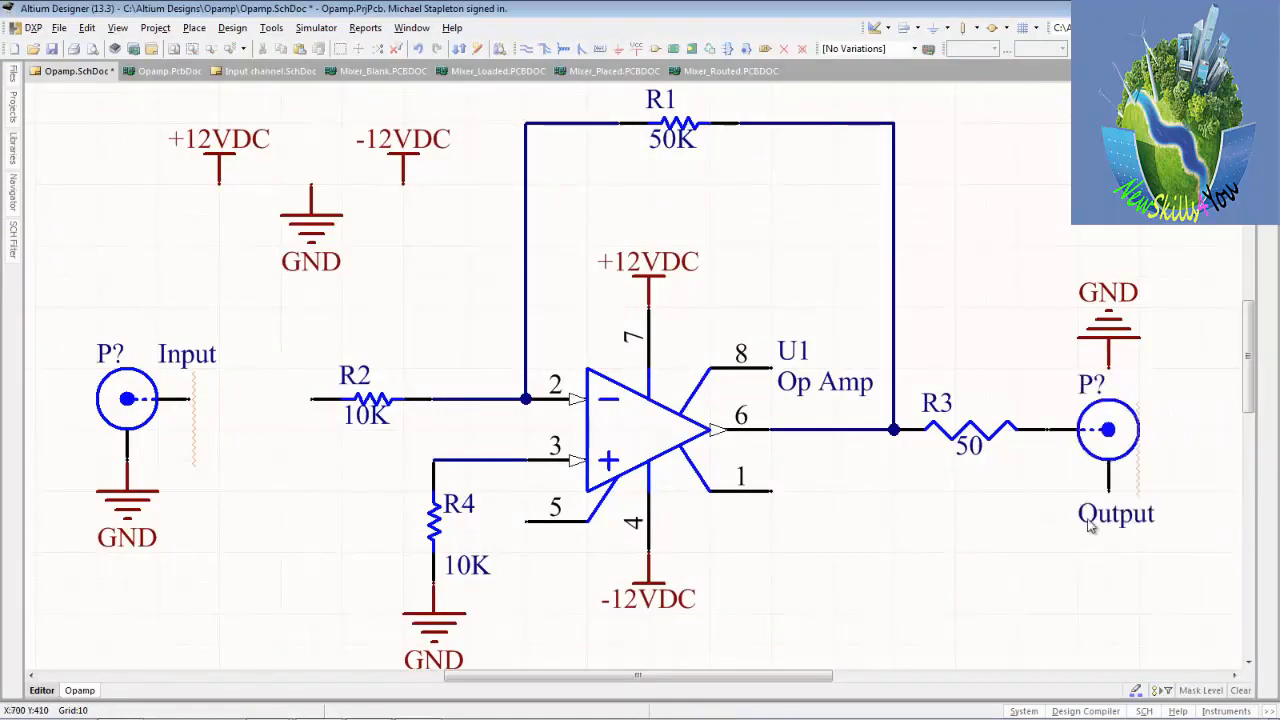
Move the Output comment beside its connector and attach the GND port upright to the connector's lower pin.
{"action": "left_click_drag", "start_coordinate": [1090, 527], "coordinate": [1154, 423]}
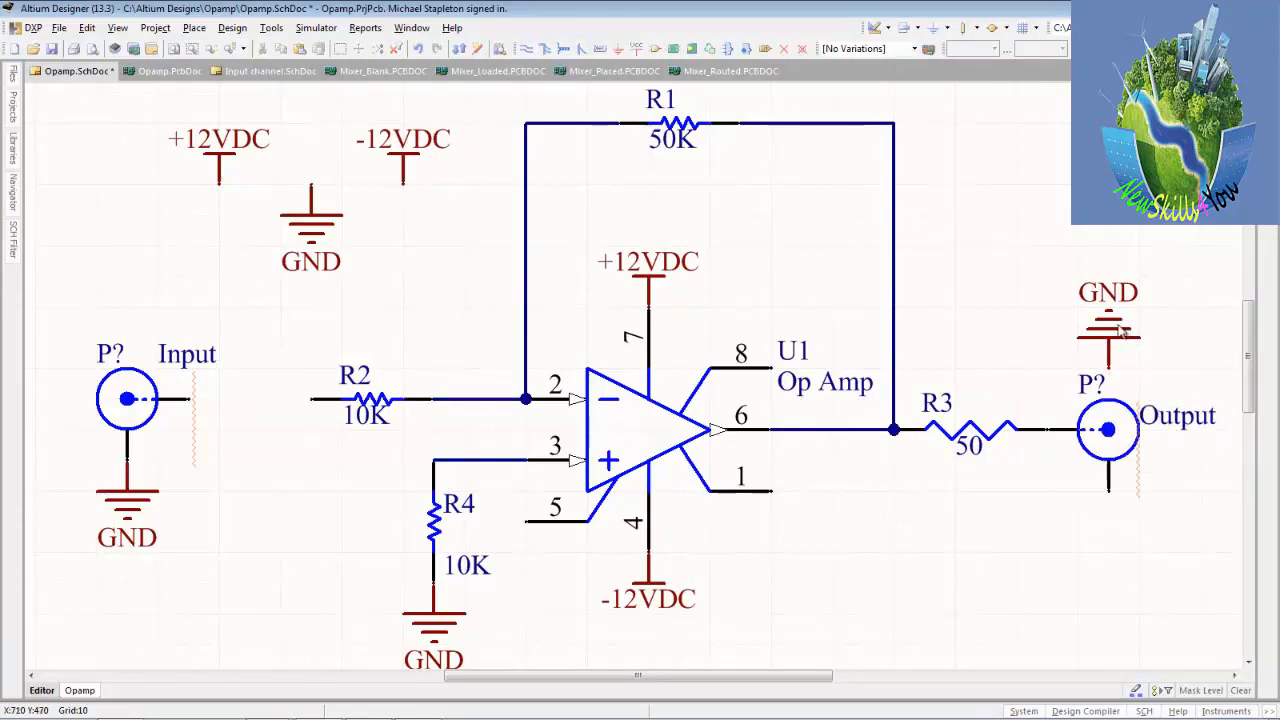
{"action": "left_click_drag", "start_coordinate": [1122, 330], "coordinate": [1100, 510]}
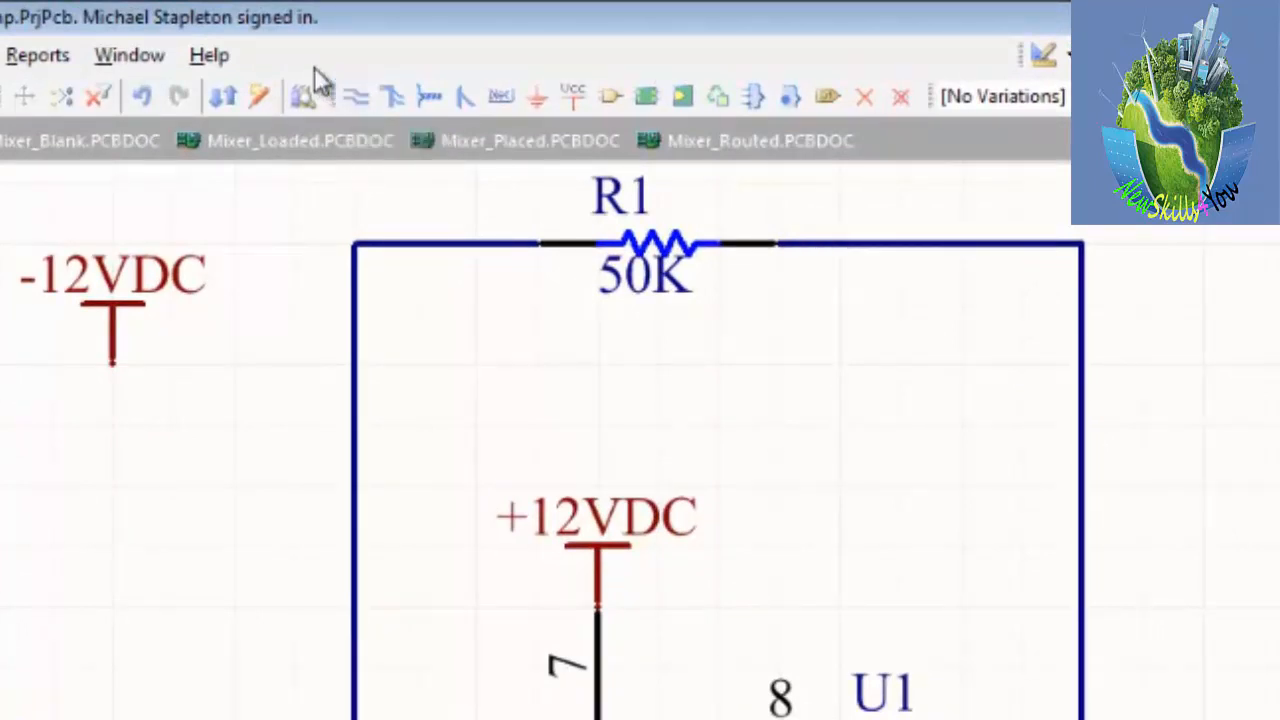
Place a vertical net label named Input on R2's free end.
{"action": "left_click", "coordinate": [500, 98]}
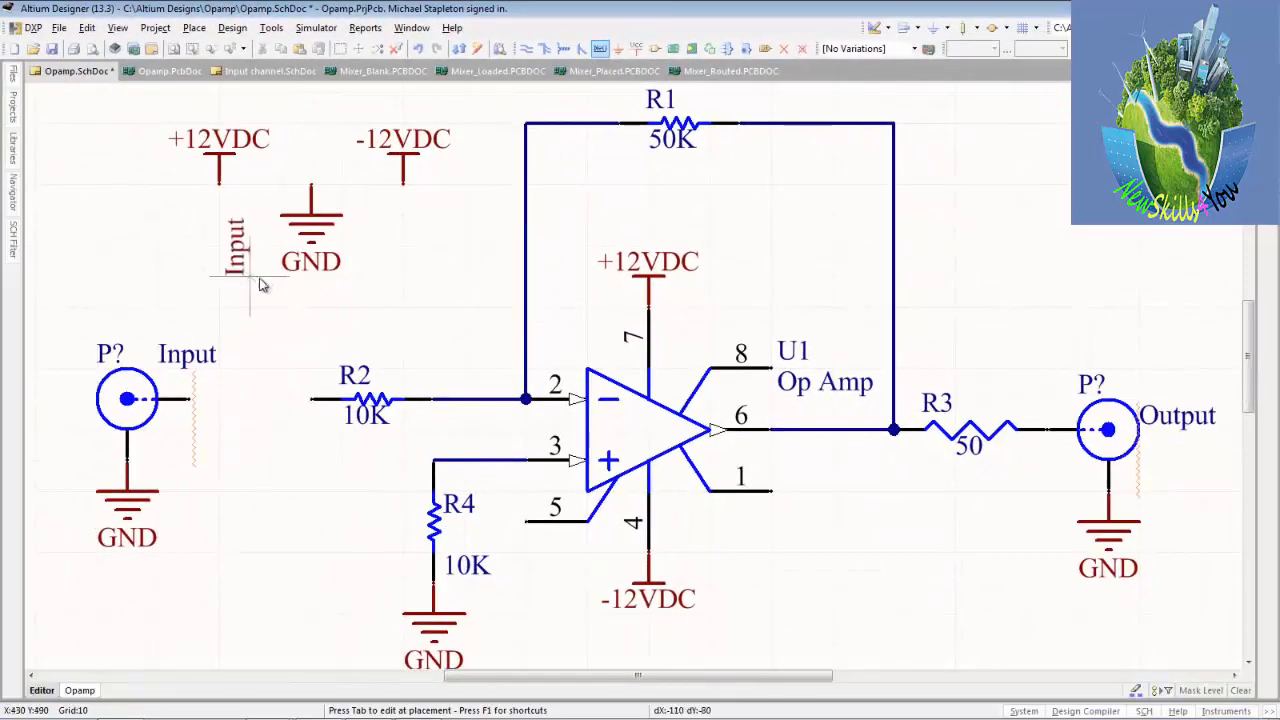
{"action": "key", "text": "End"}
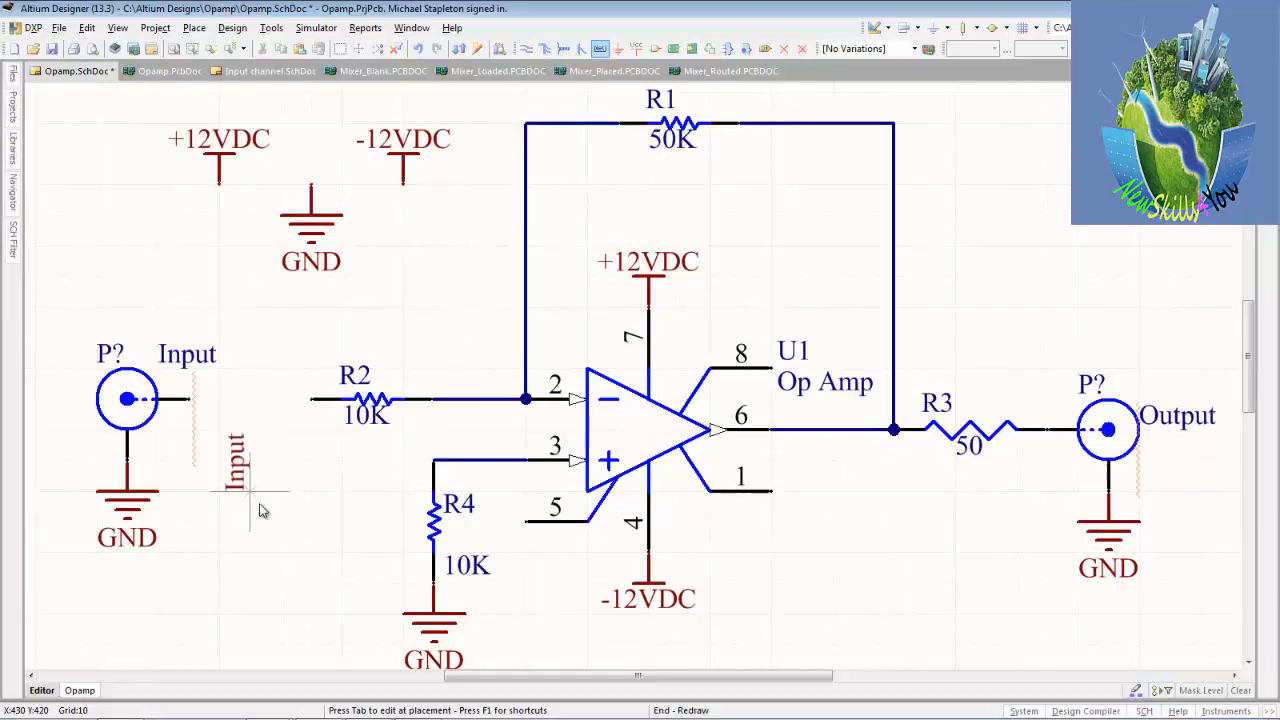
{"action": "key", "text": "Home"}
{"action": "key", "text": "Tab"}
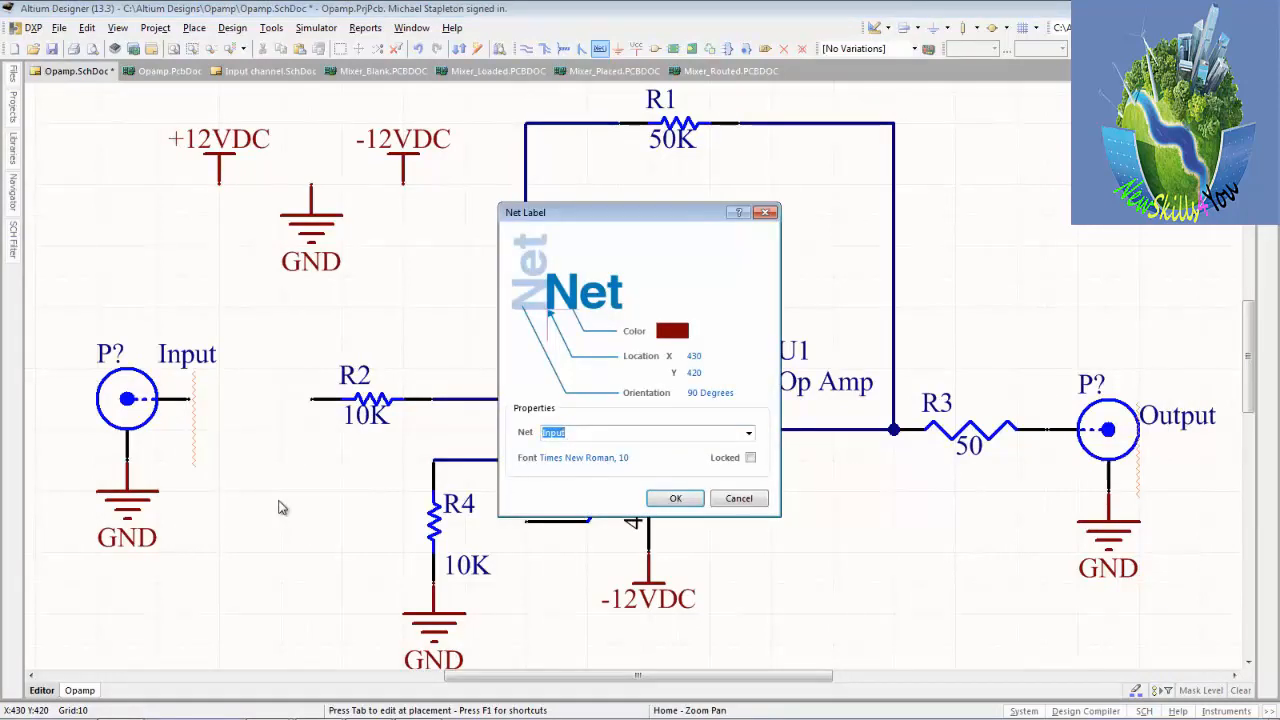
{"action": "key", "text": "BackSpace"}
{"action": "left_click", "coordinate": [676, 499]}
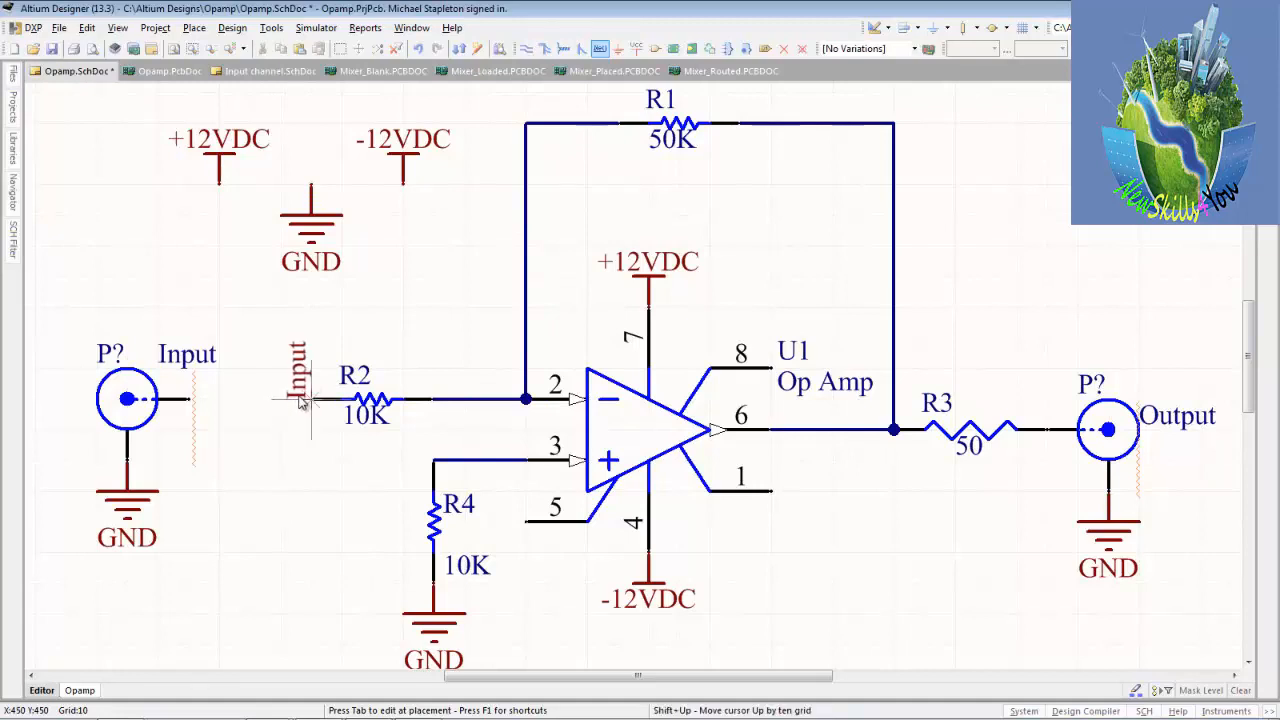
{"action": "left_click", "coordinate": [300, 400]}
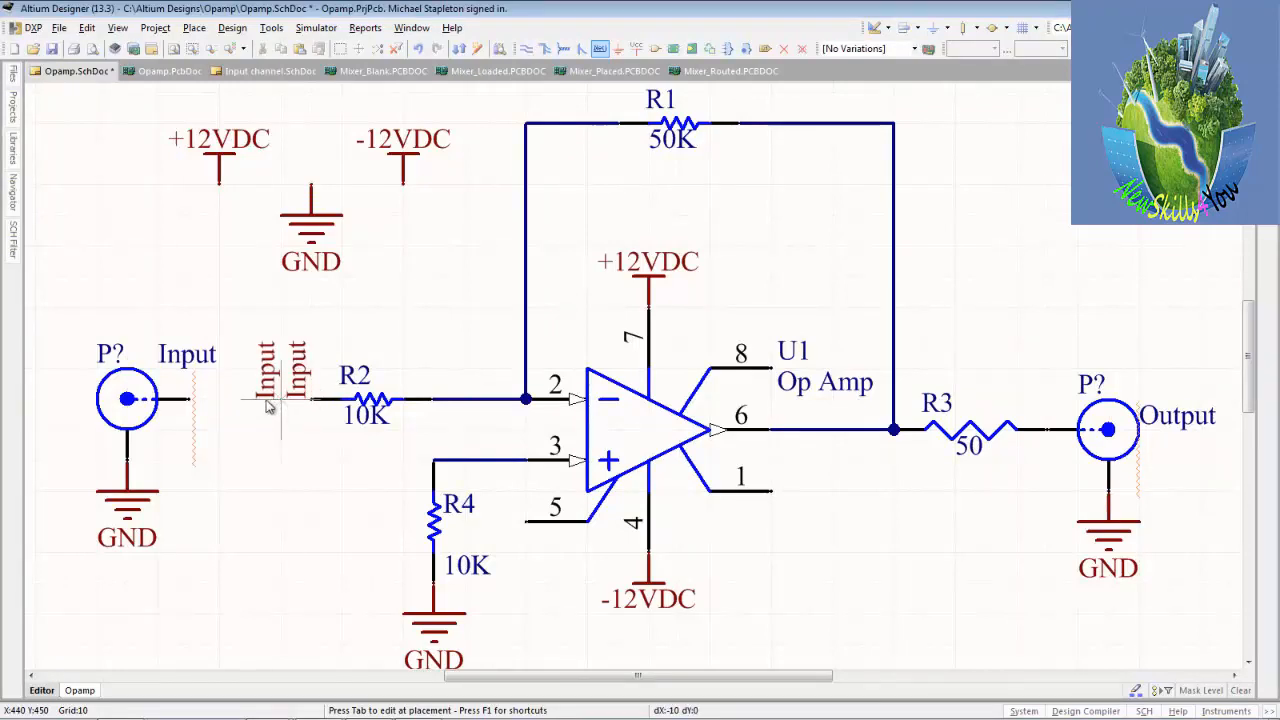
Place a horizontal Input net label on the end of the Input BNC connector's signal pin.
{"action": "key", "text": "space"}
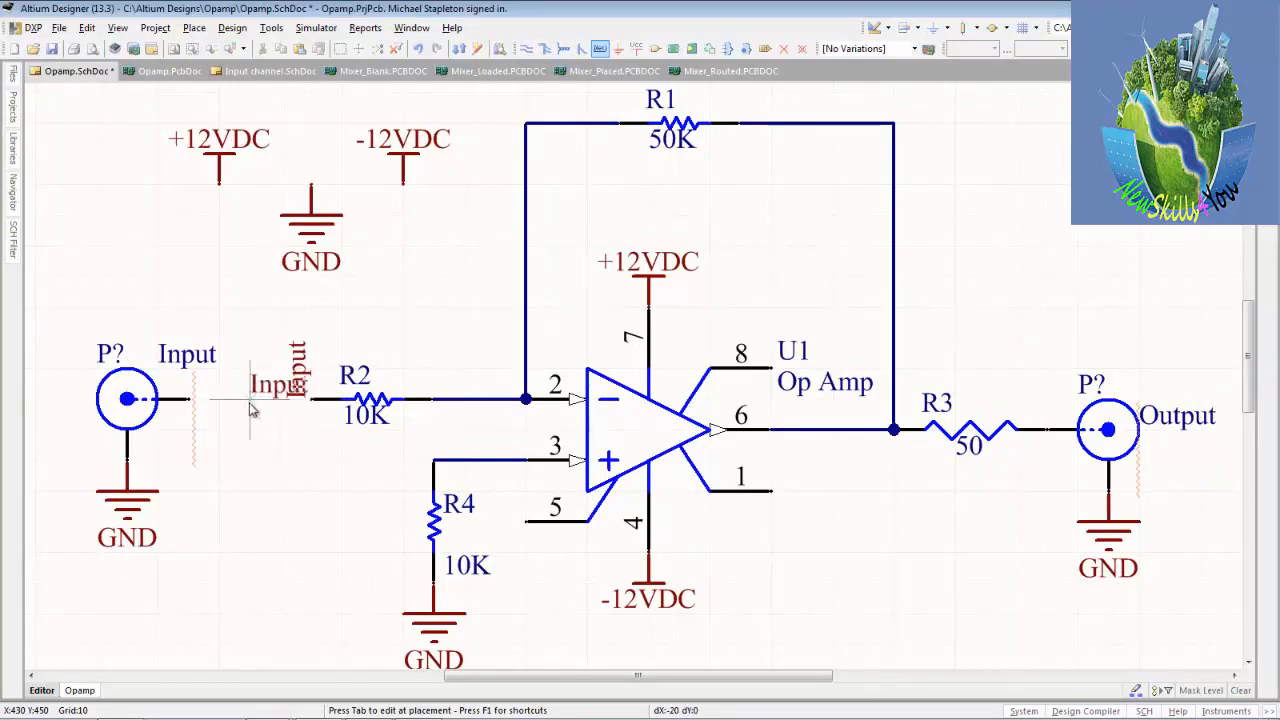
{"action": "left_click", "coordinate": [192, 400]}
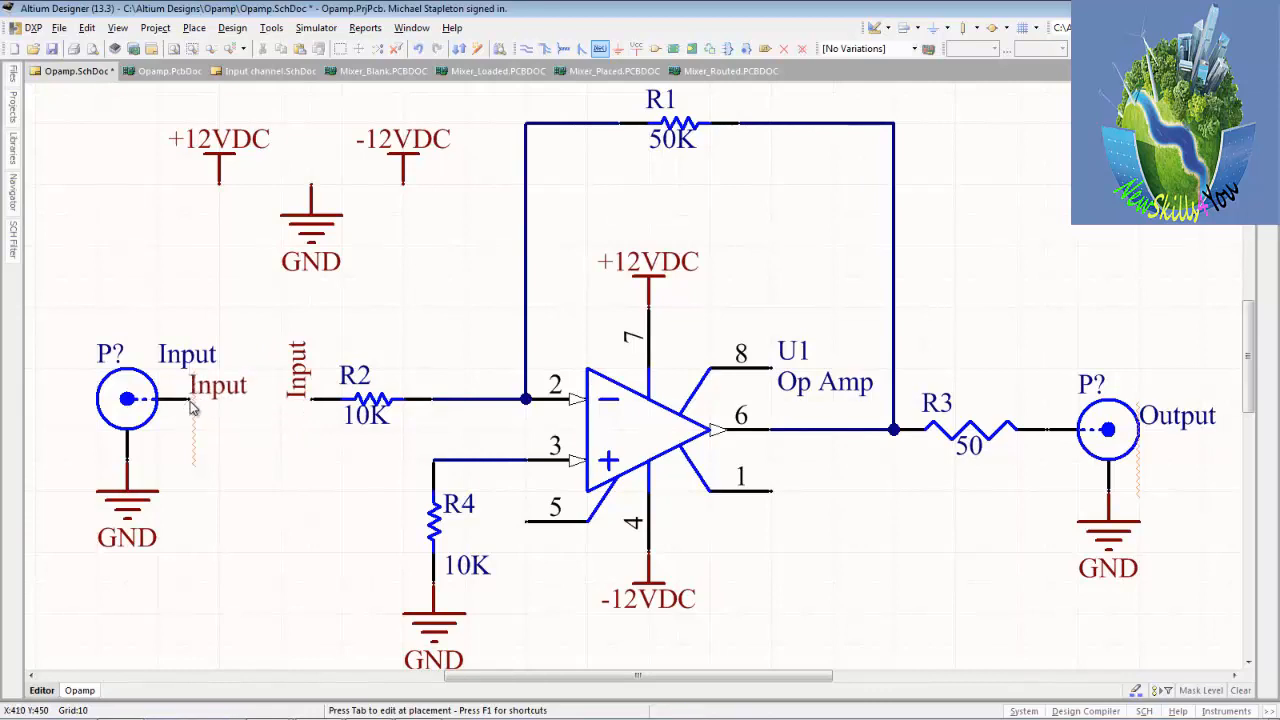
{"action": "key", "text": "Escape"}
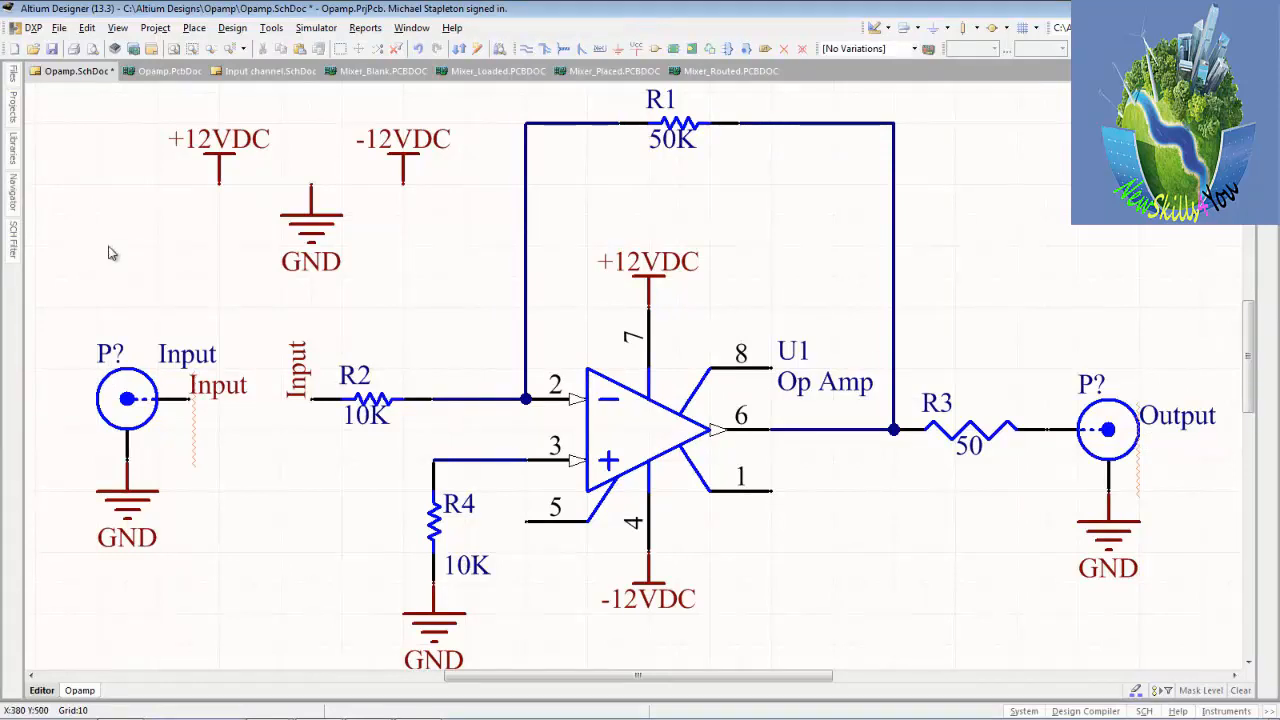
Browse the Miscellaneous Connectors library from BNC down to the headers, examining each part's symbol and footprint.
{"action": "left_click", "coordinate": [13, 145]}
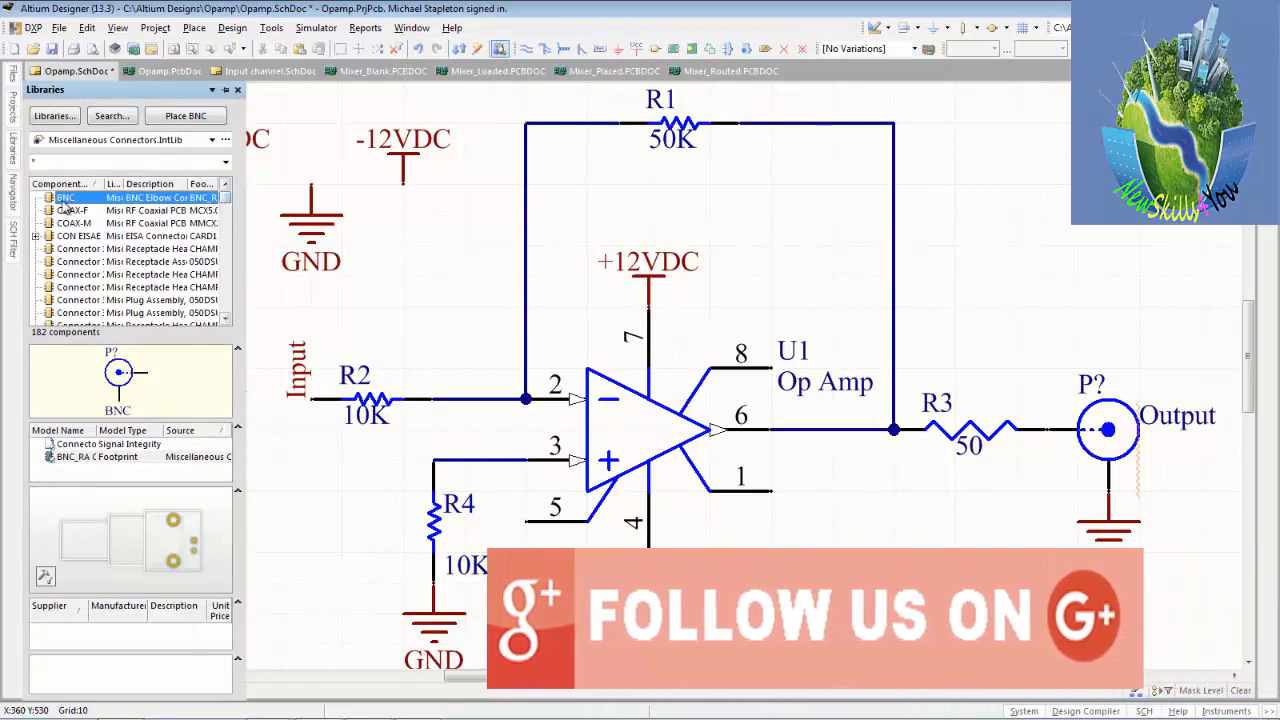
{"action": "key", "text": "Down"}
{"action": "key", "text": "Down"}
{"action": "key", "text": "Down"}
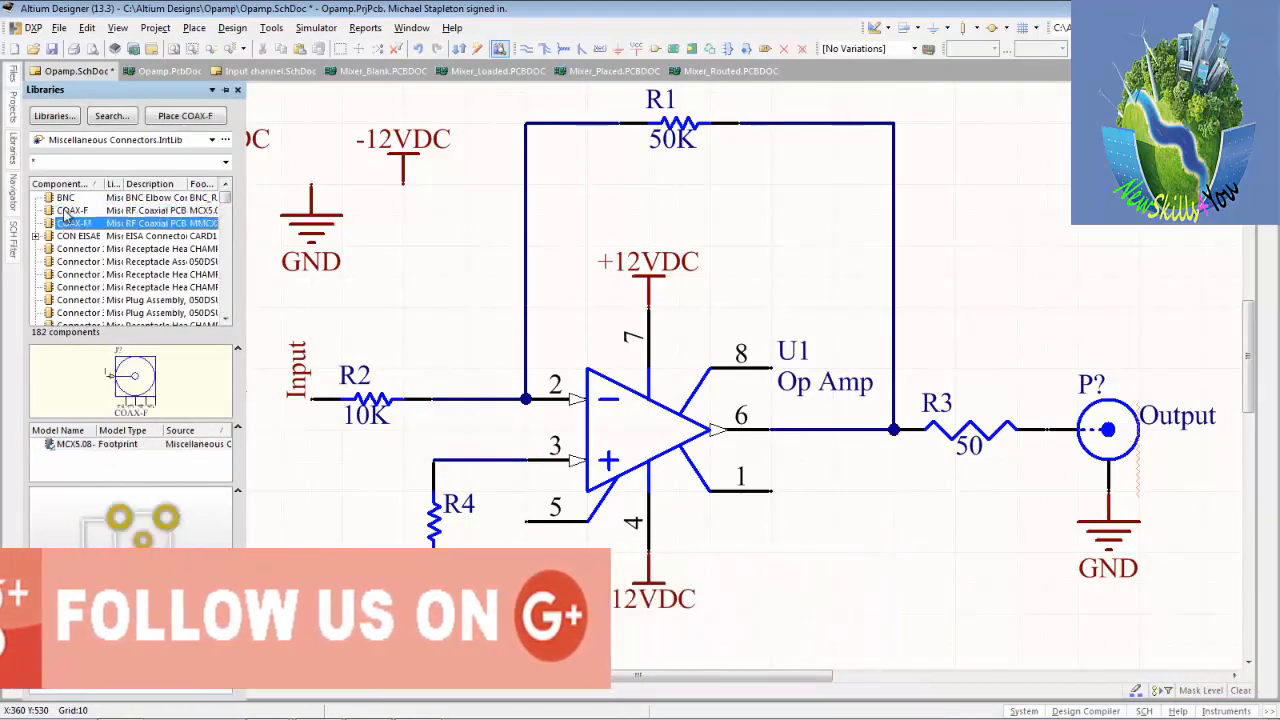
{"action": "key", "text": "Down"}
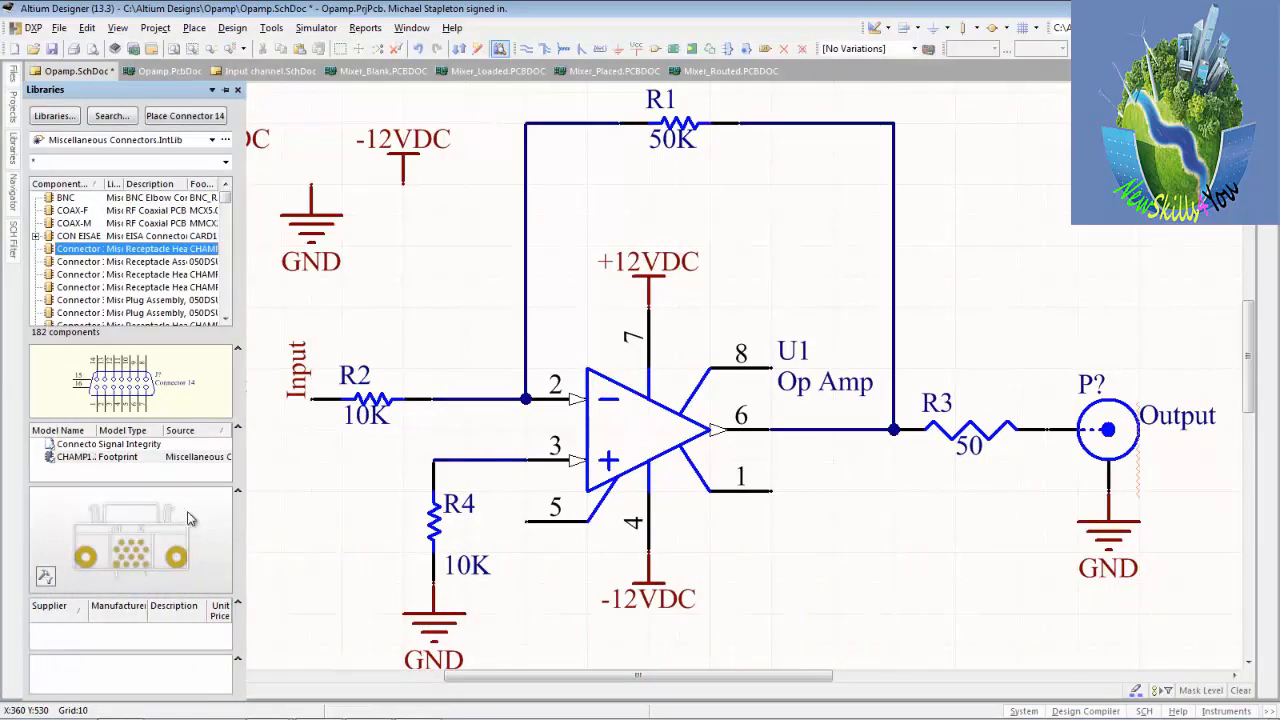
{"action": "key", "text": "Down"}
{"action": "key", "text": "Down"}
{"action": "key", "text": "Down"}
{"action": "key", "text": "Down"}
{"action": "key", "text": "Down"}
{"action": "key", "text": "Down"}
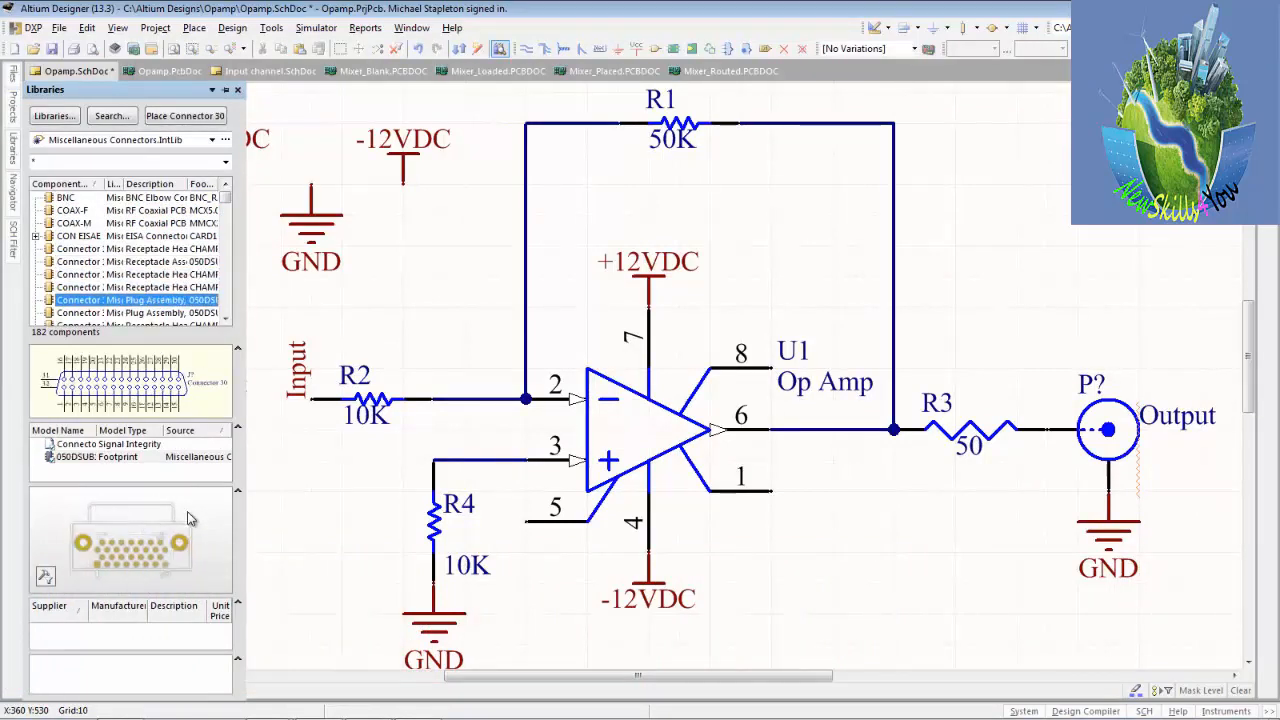
{"action": "key", "text": "Down"}
{"action": "key", "text": "Down"}
{"action": "key", "text": "Down"}
{"action": "key", "text": "Down"}
{"action": "key", "text": "Down"}
{"action": "key", "text": "Down"}
{"action": "key", "text": "Down"}
{"action": "key", "text": "Down"}
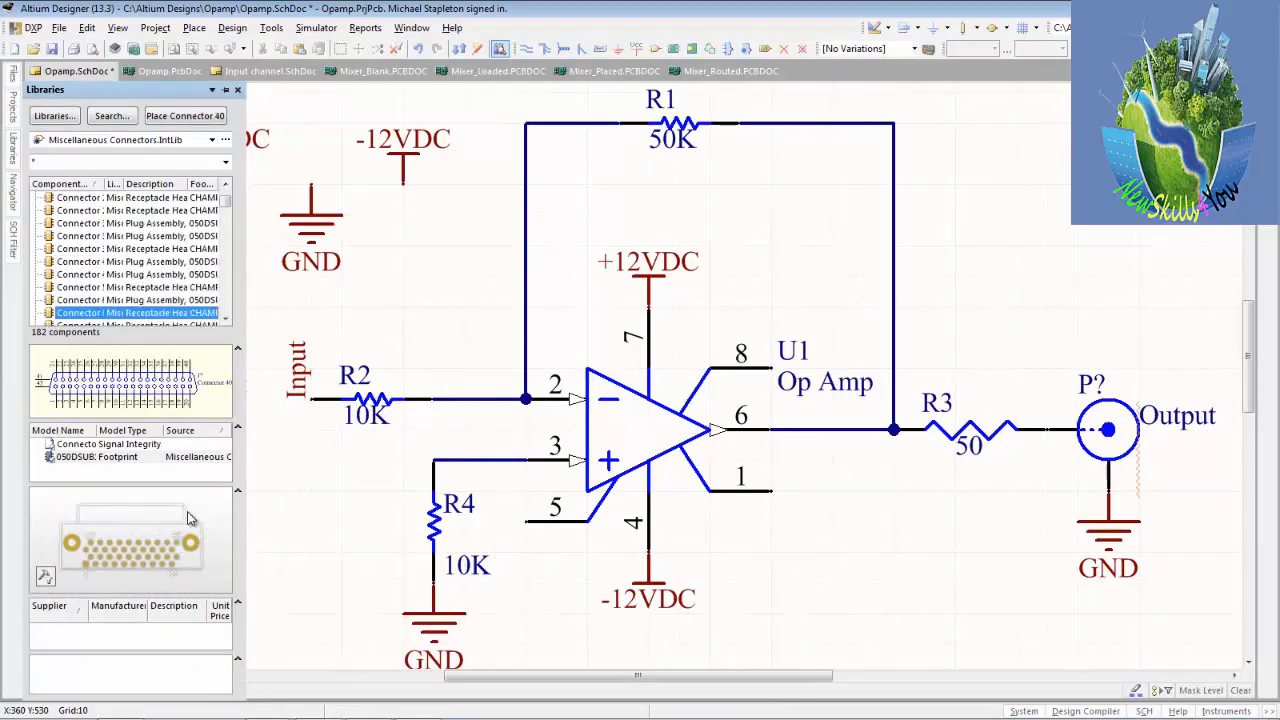
{"action": "key", "text": "Down"}
{"action": "key", "text": "Down"}
{"action": "key", "text": "Down"}
{"action": "key", "text": "Down"}
{"action": "key", "text": "Down"}
{"action": "key", "text": "Down"}
{"action": "key", "text": "Down"}
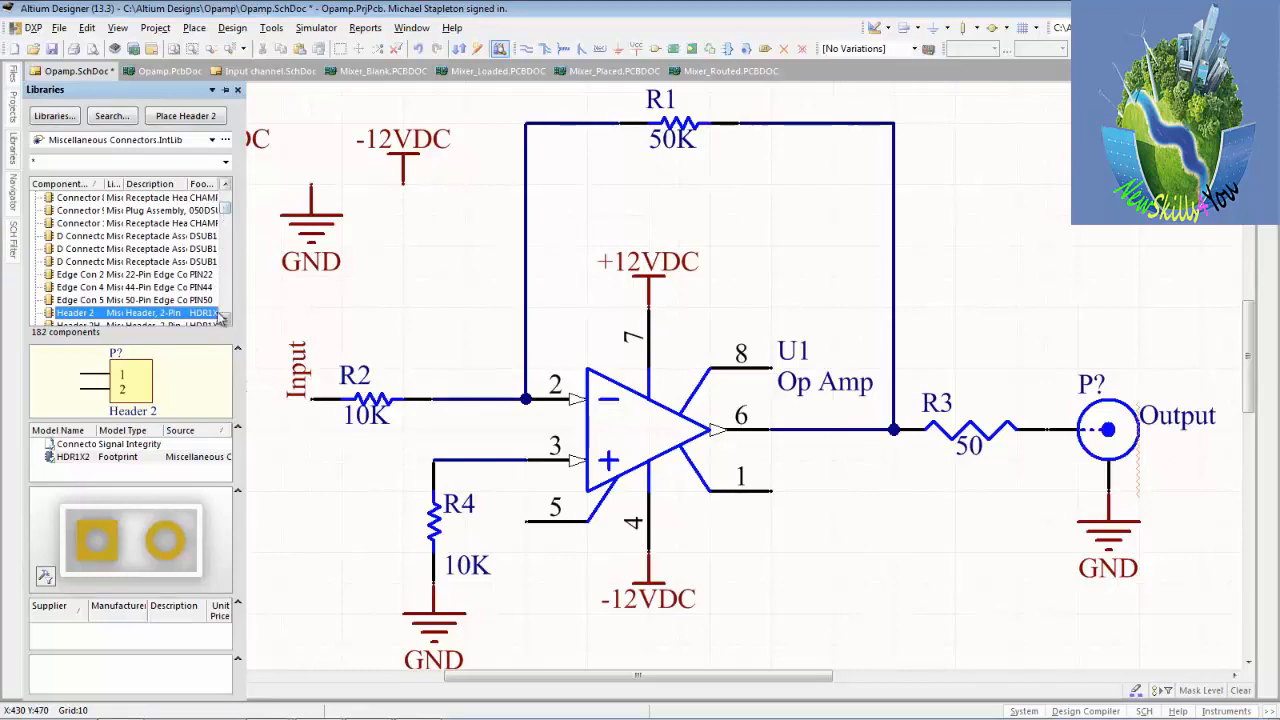
Compare the Header 4, Header 2 and Header 3 parts and select the right-angle three-pin Header 3H.
{"action": "scroll", "coordinate": [226, 317], "scroll_direction": "down", "scroll_amount": 4}
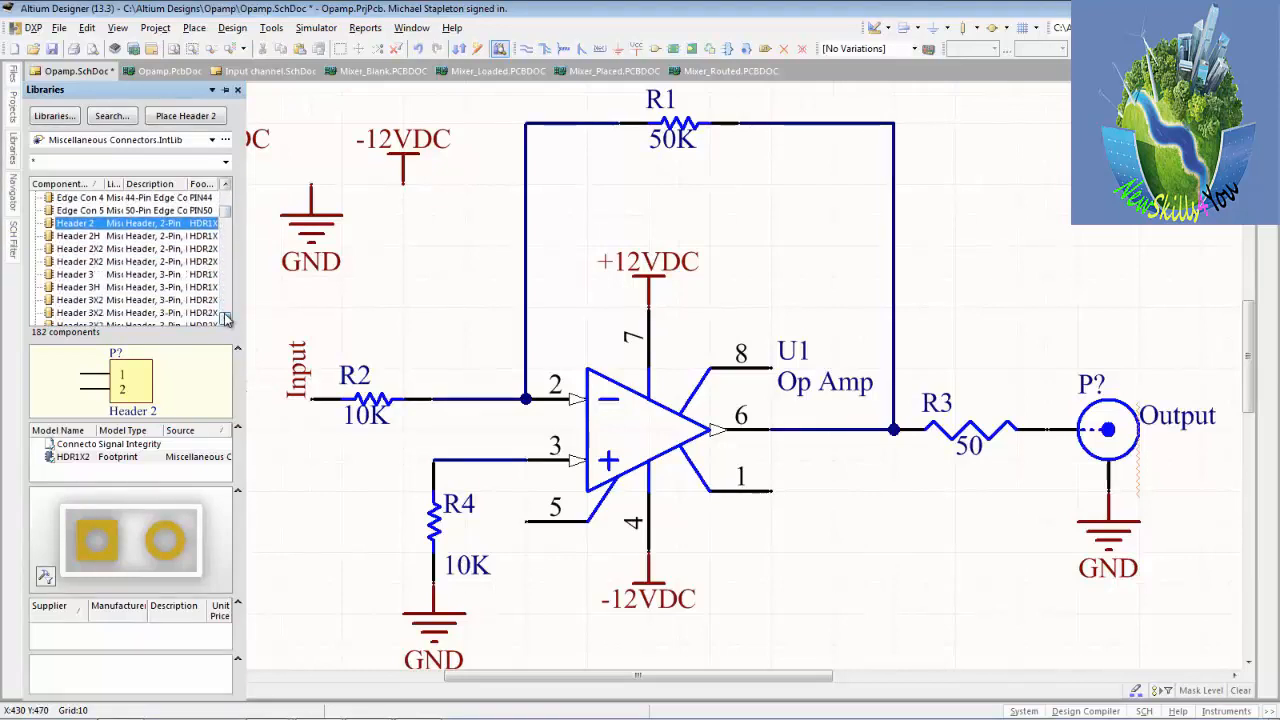
{"action": "left_click", "coordinate": [226, 317]}
{"action": "left_click", "coordinate": [78, 274]}
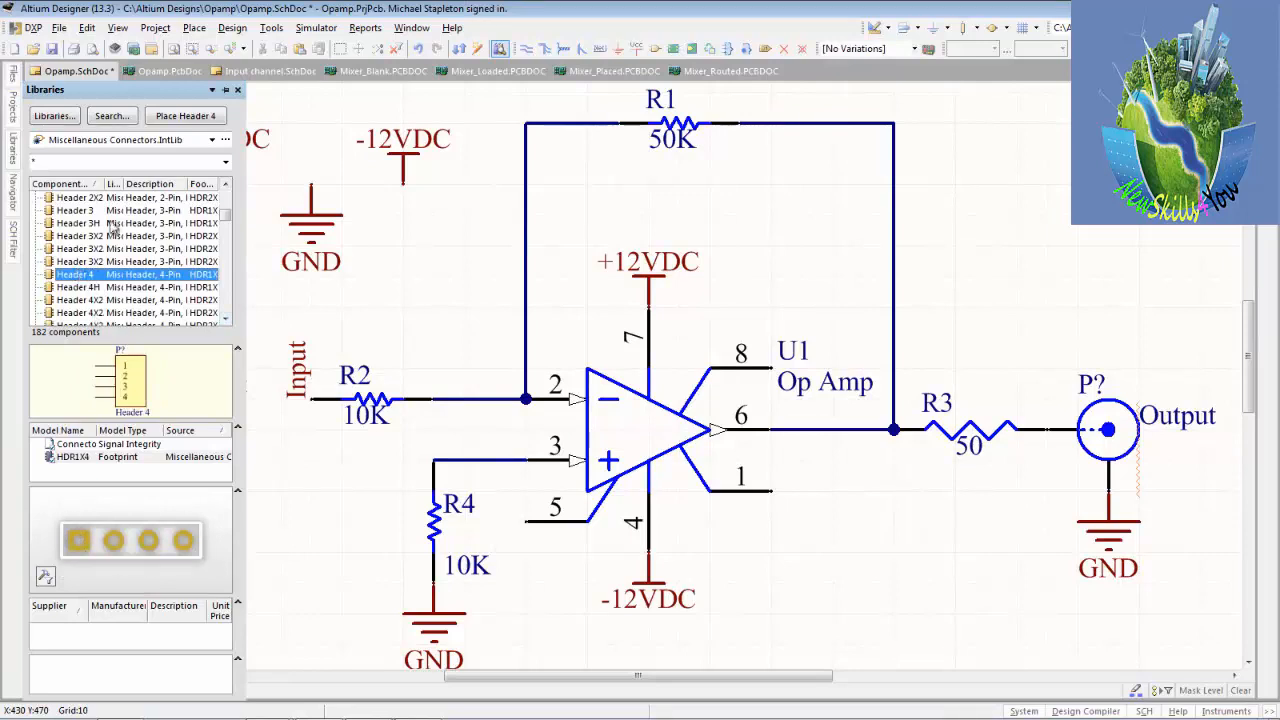
{"action": "scroll", "coordinate": [228, 190], "scroll_direction": "up", "scroll_amount": 2}
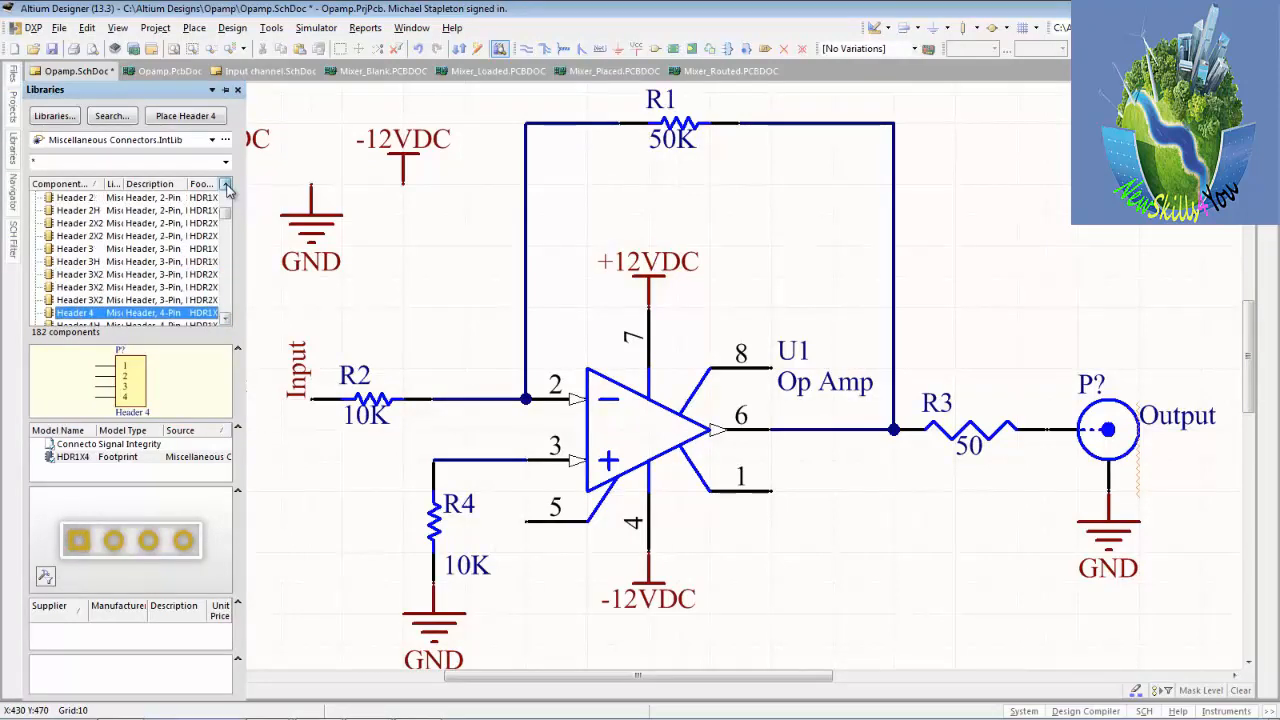
{"action": "left_click", "coordinate": [66, 212]}
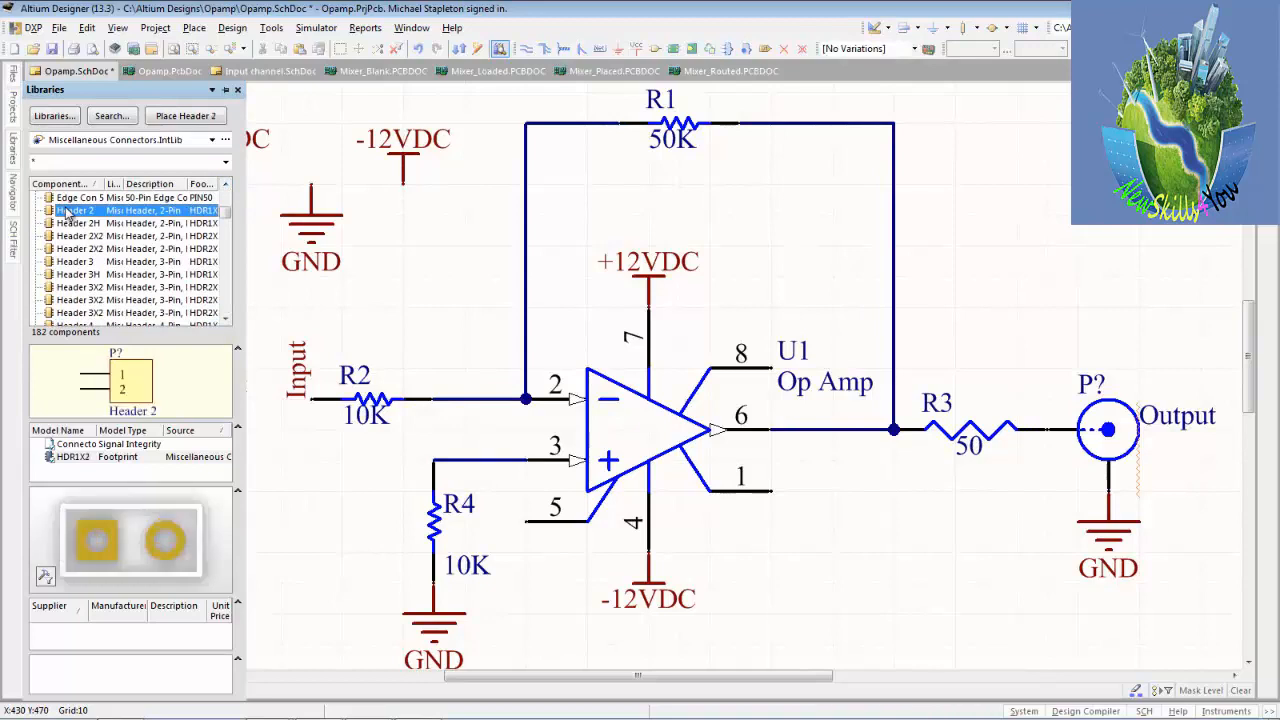
{"action": "left_click", "coordinate": [86, 262]}
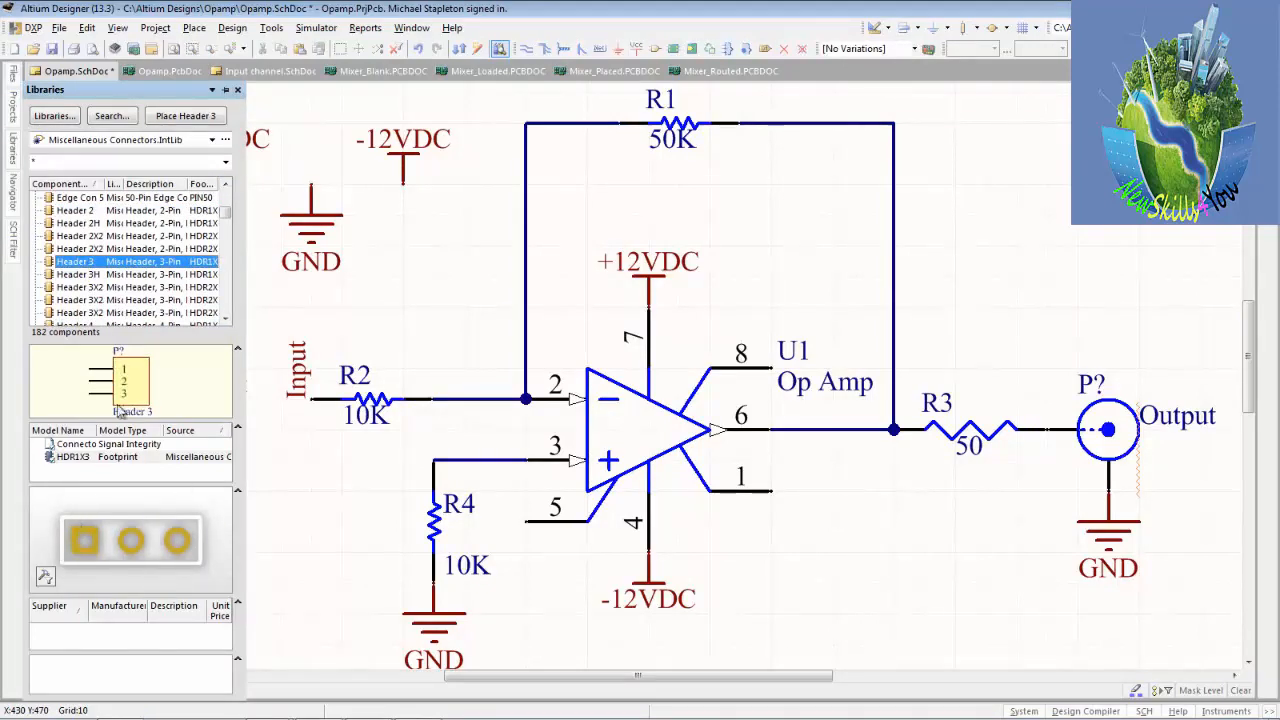
{"action": "left_click", "coordinate": [77, 276]}
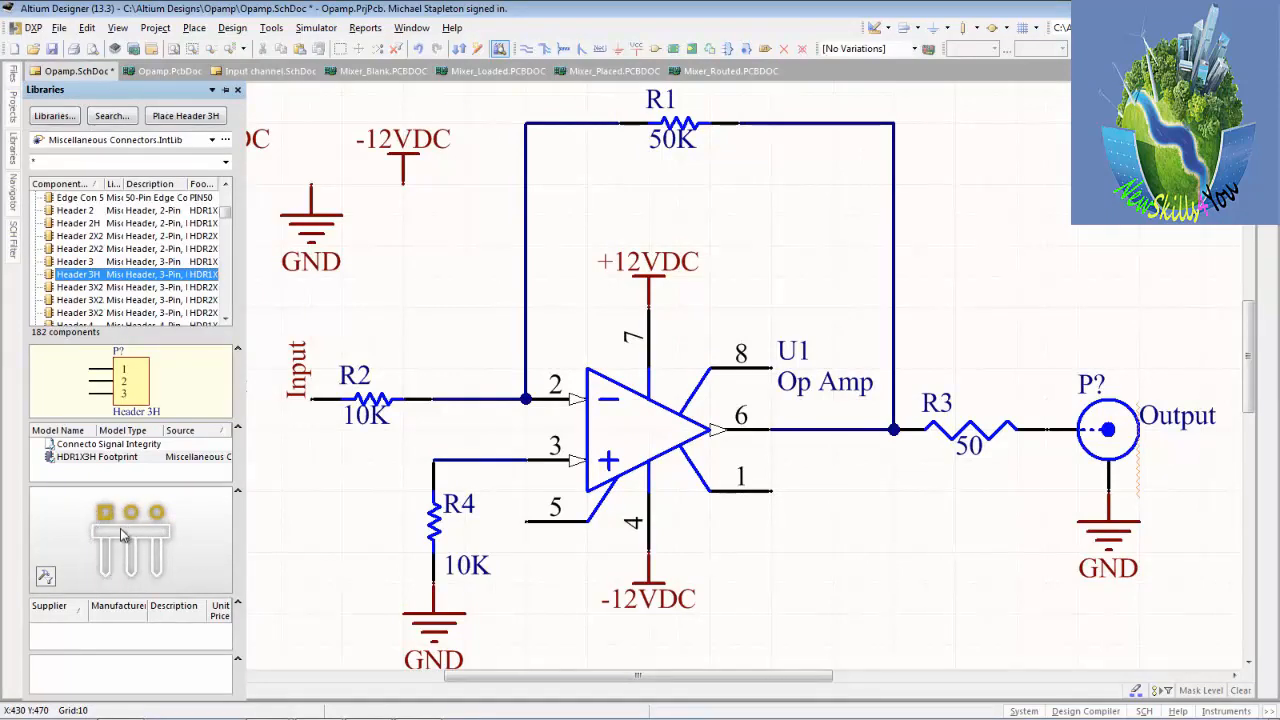
Start placing the Header 3H connector and set its comment to Power.
{"action": "left_click", "coordinate": [182, 117]}
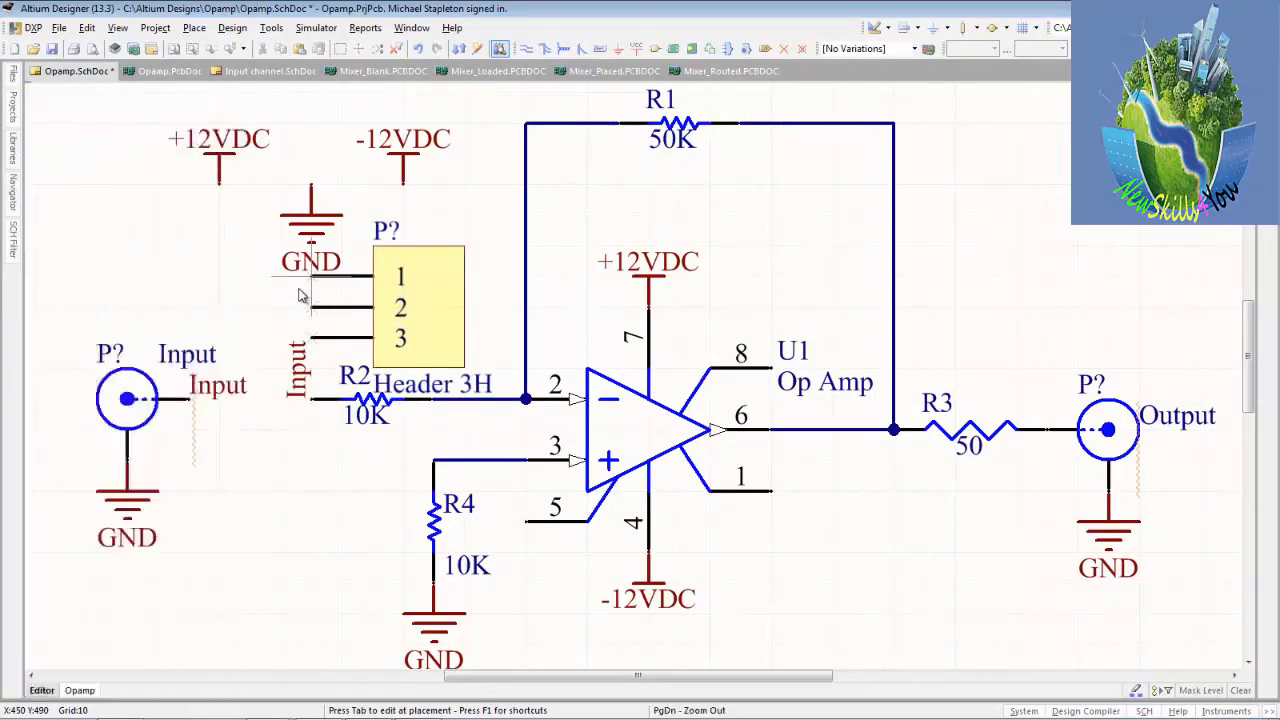
{"action": "key", "text": "Tab"}
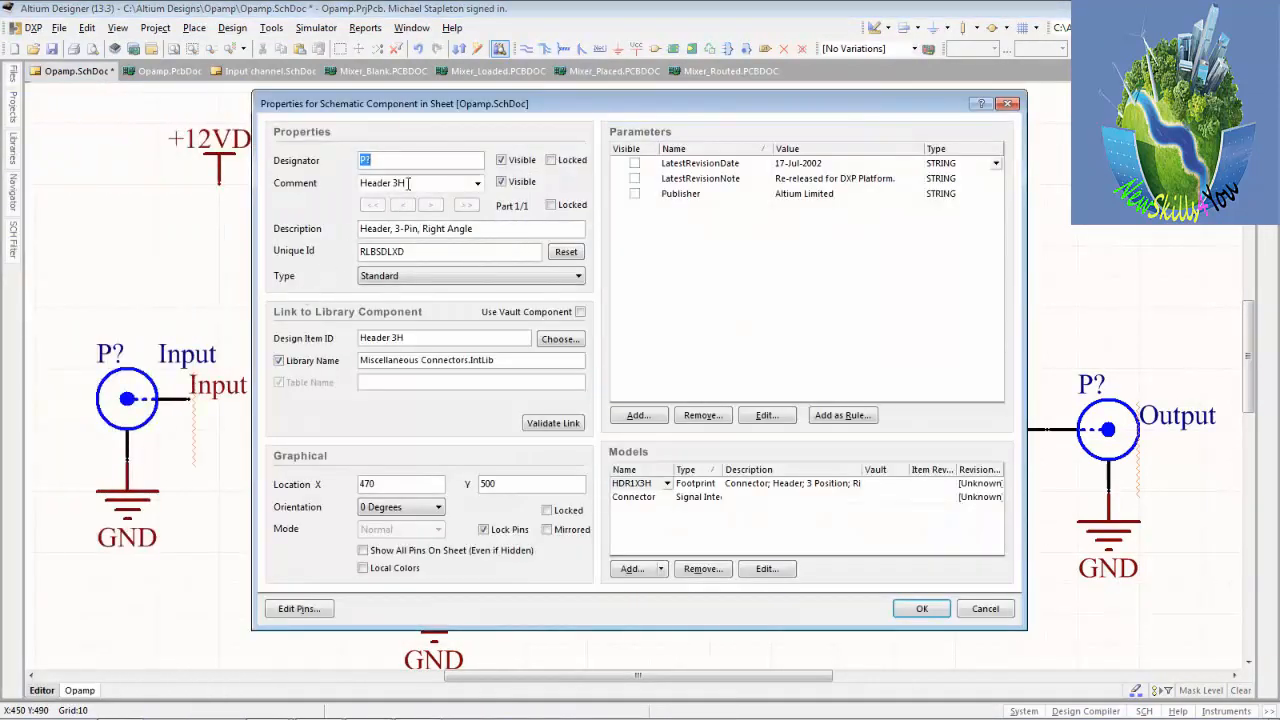
{"action": "left_click_drag", "start_coordinate": [409, 182], "coordinate": [329, 190]}
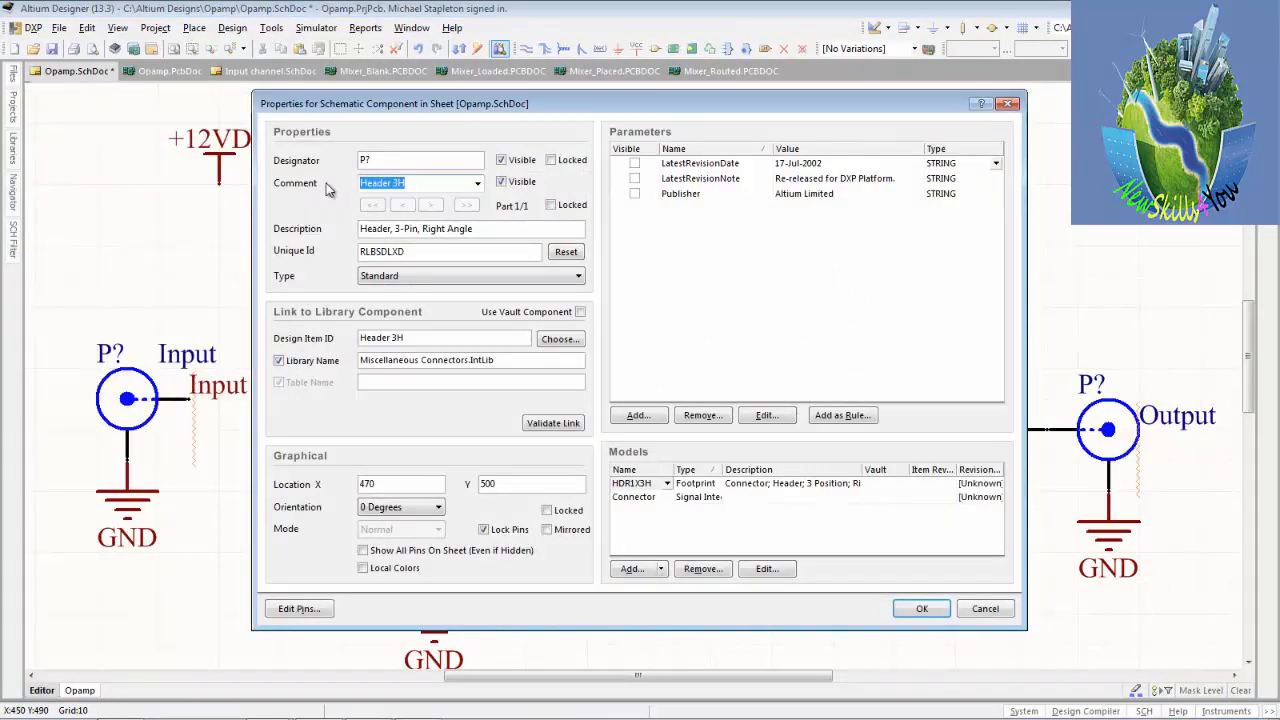
{"action": "type", "text": "Power"}
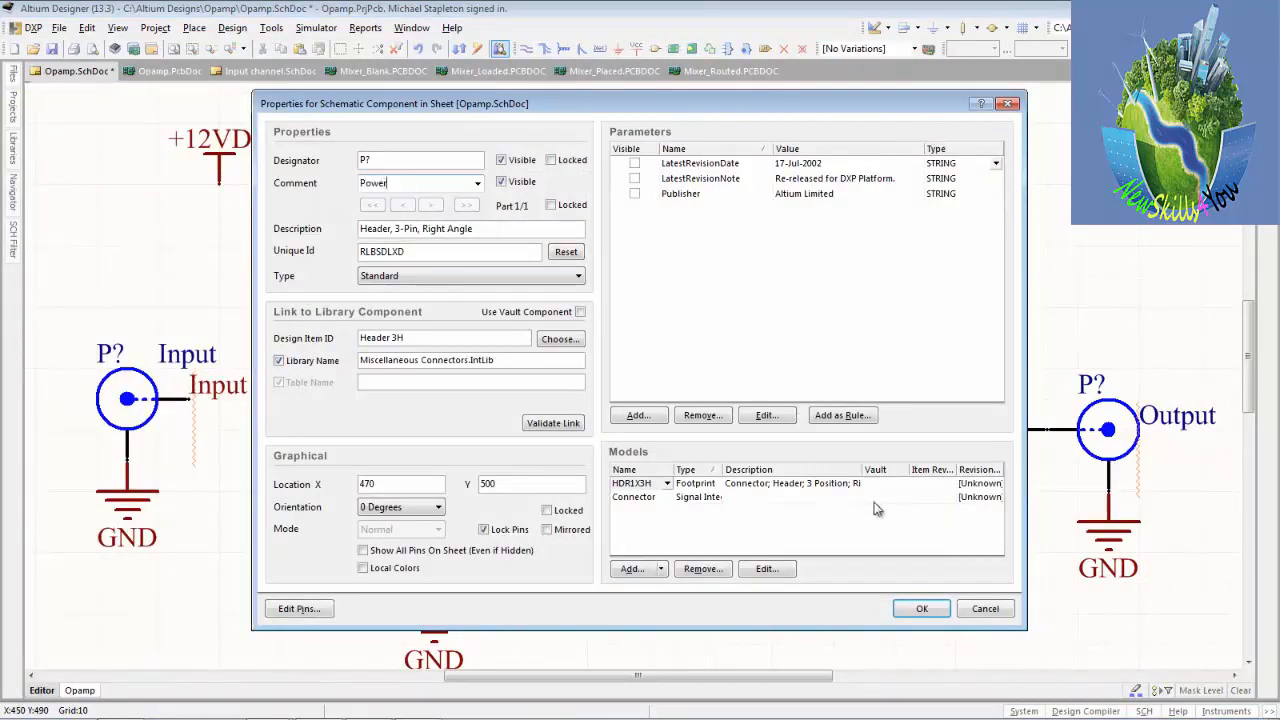
{"action": "left_click", "coordinate": [921, 608]}
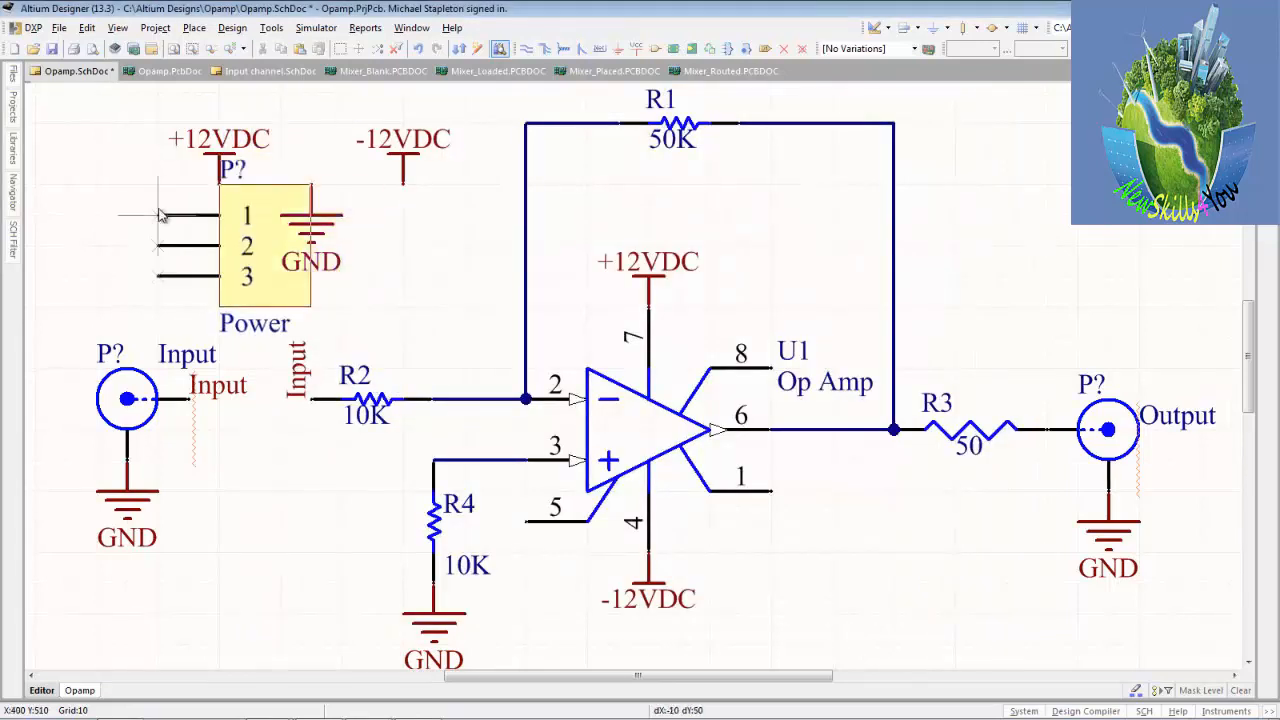
Place one Power header above the loose power ports with its pins pointing down, and move its comment beside the body.
{"action": "key", "text": "Escape"}
{"action": "scroll", "coordinate": [305, 168], "scroll_direction": "up", "scroll_amount": 2}
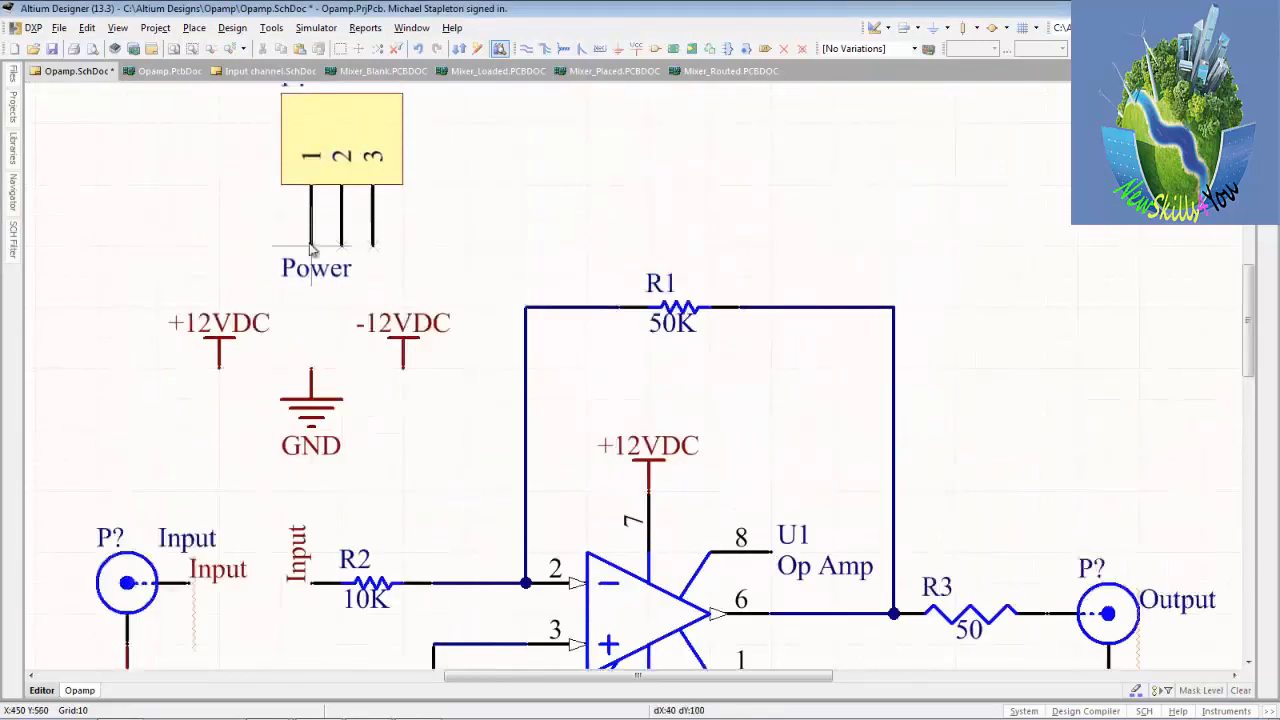
{"action": "left_click", "coordinate": [295, 250]}
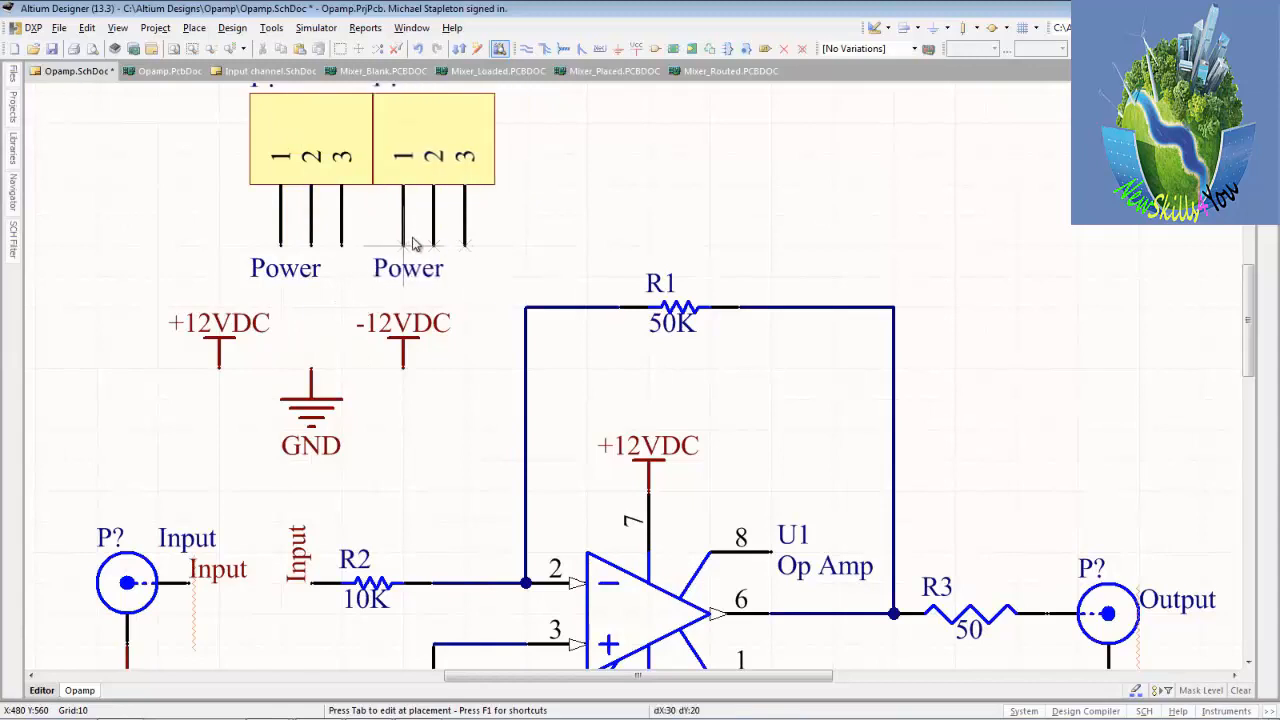
{"action": "key", "text": "End"}
{"action": "key", "text": "Escape"}
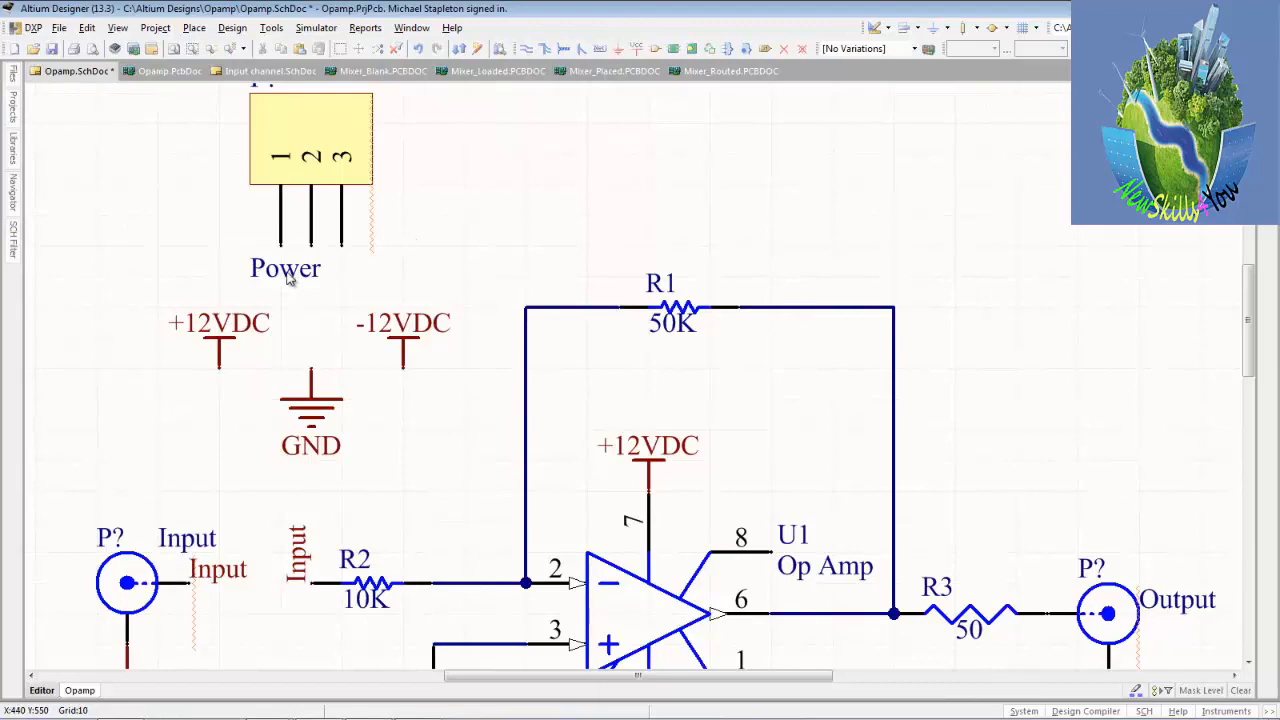
{"action": "left_click_drag", "start_coordinate": [292, 280], "coordinate": [396, 152]}
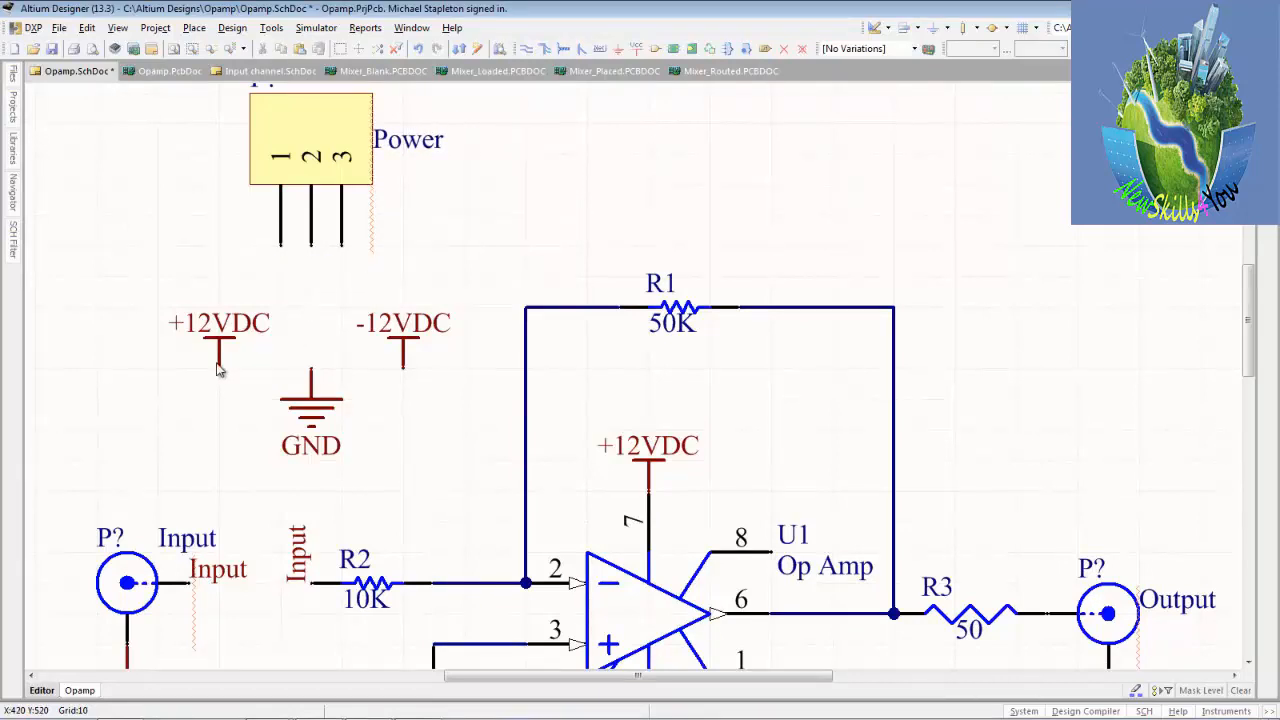
Attach +12VDC to pin 1, -12VDC to pin 3 and GND to pin 2, rotating the supply ports outward, and save the schematic.
{"action": "left_click_drag", "start_coordinate": [219, 369], "coordinate": [296, 257]}
{"action": "key", "text": "space"}
{"action": "left_click_drag", "start_coordinate": [404, 372], "coordinate": [350, 264]}
{"action": "key", "text": "space"}
{"action": "key", "text": "space"}
{"action": "key", "text": "space"}
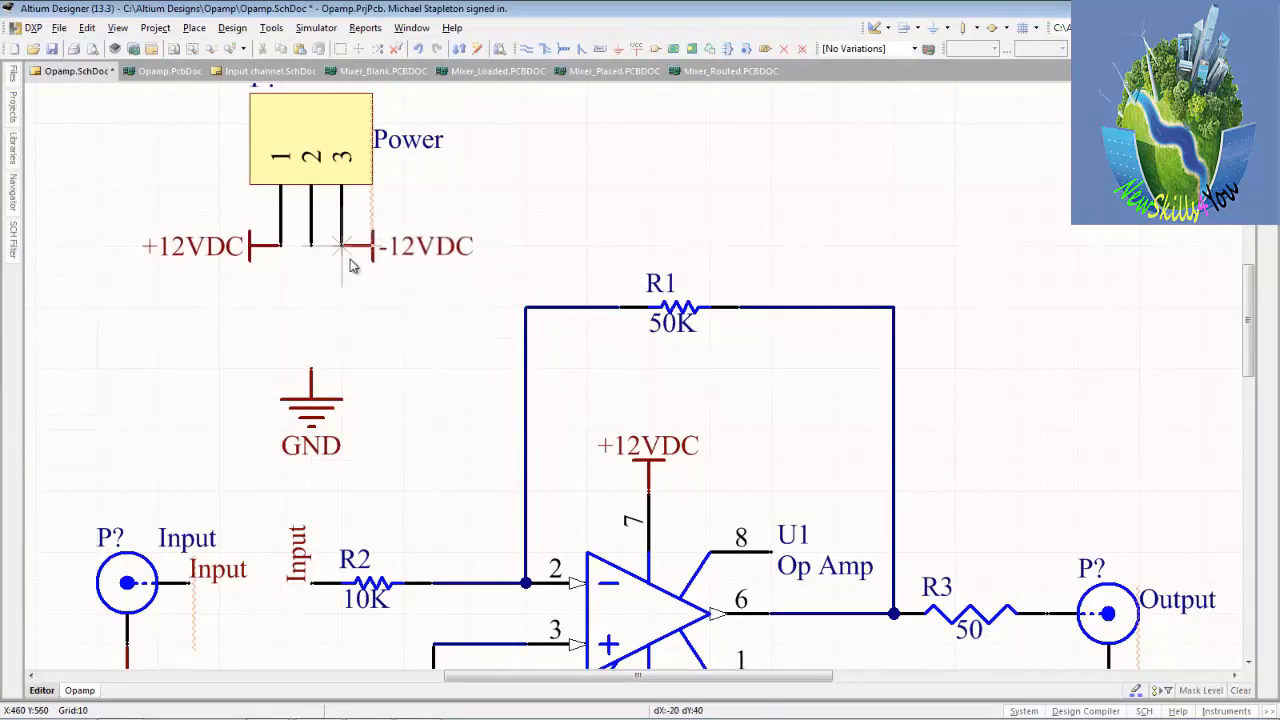
{"action": "left_click_drag", "start_coordinate": [314, 378], "coordinate": [314, 259]}
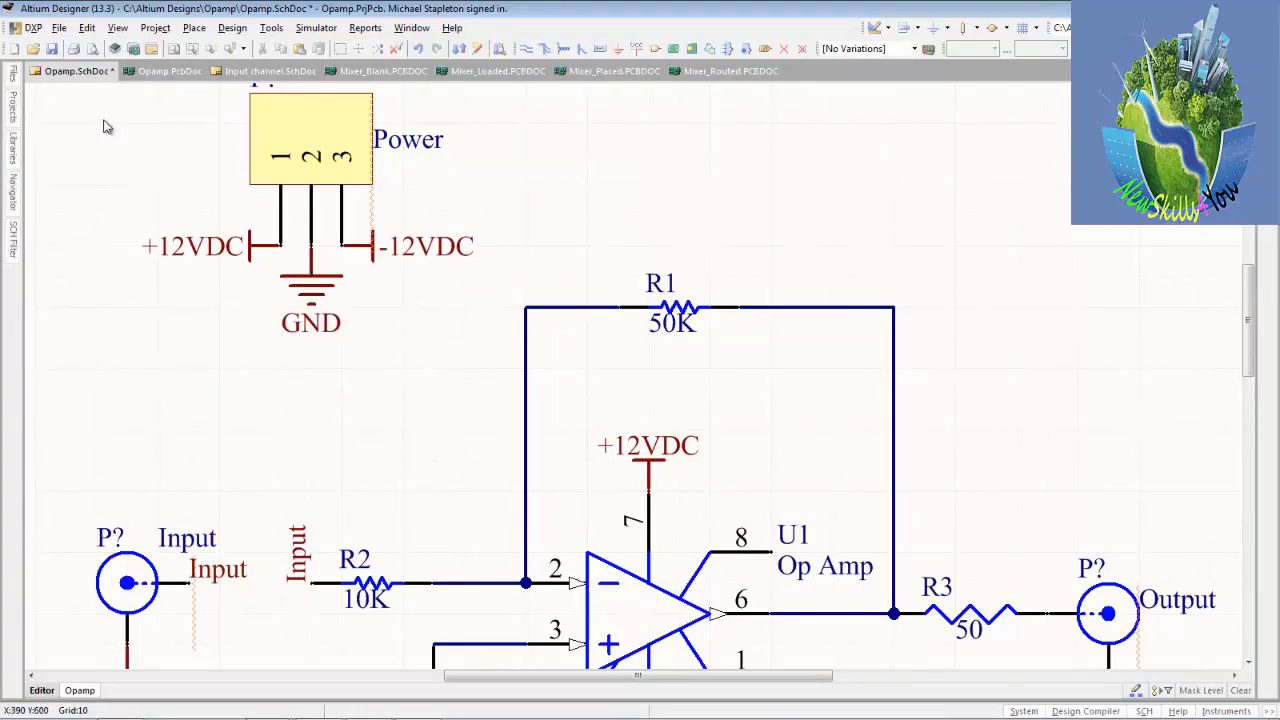
{"action": "left_click", "coordinate": [52, 48]}
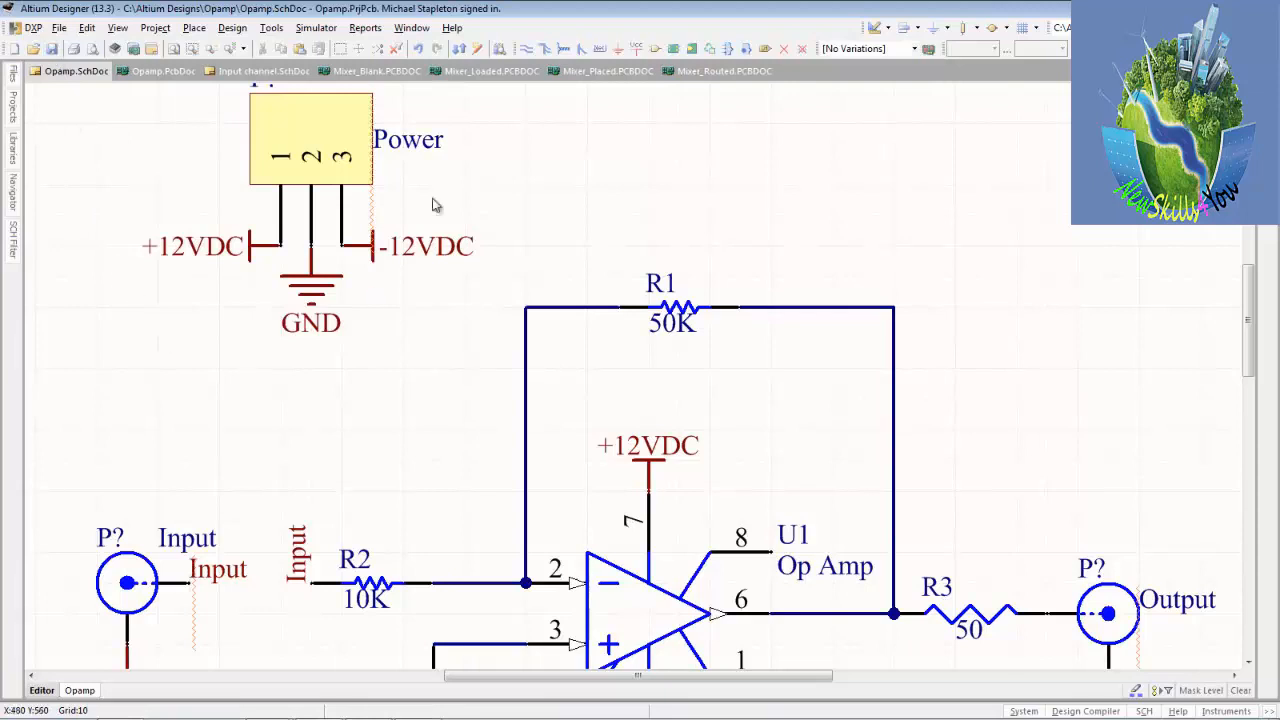
Quietly annotate the schematic, accept the designator updates for the three connectors, and save Opamp.SchDoc.
{"action": "left_click", "coordinate": [171, 49]}
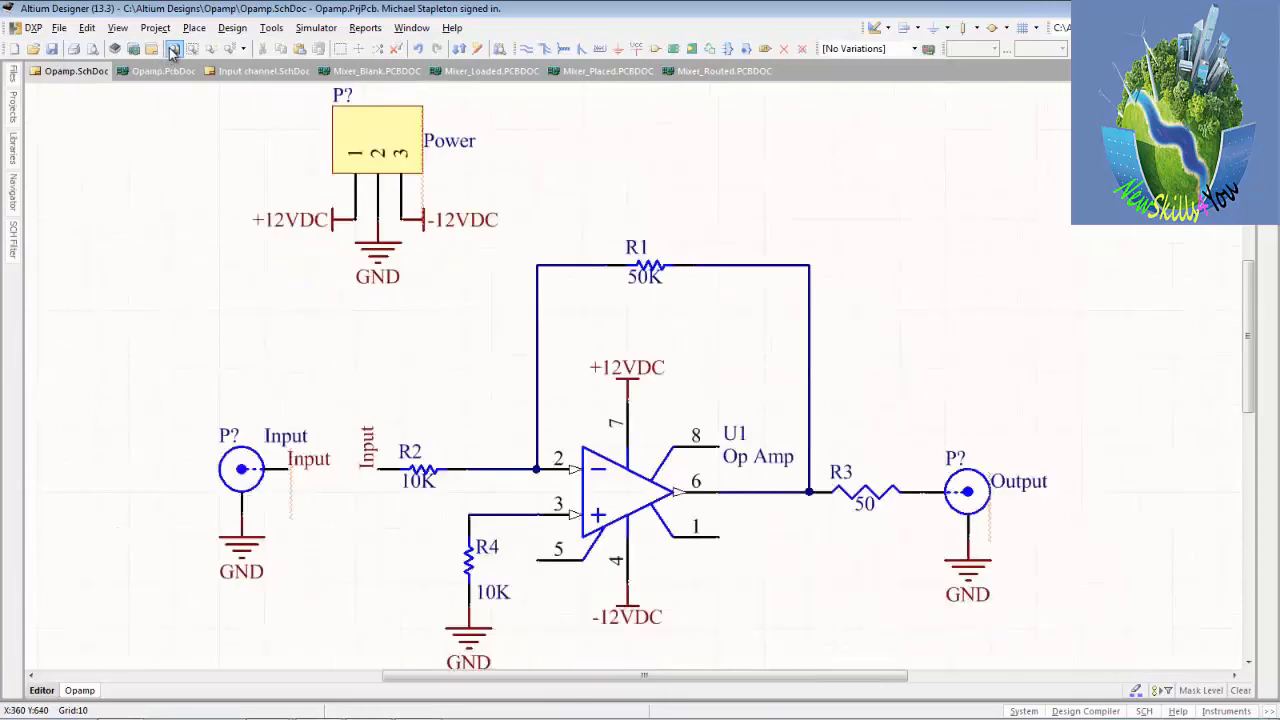
{"action": "left_click", "coordinate": [271, 28]}
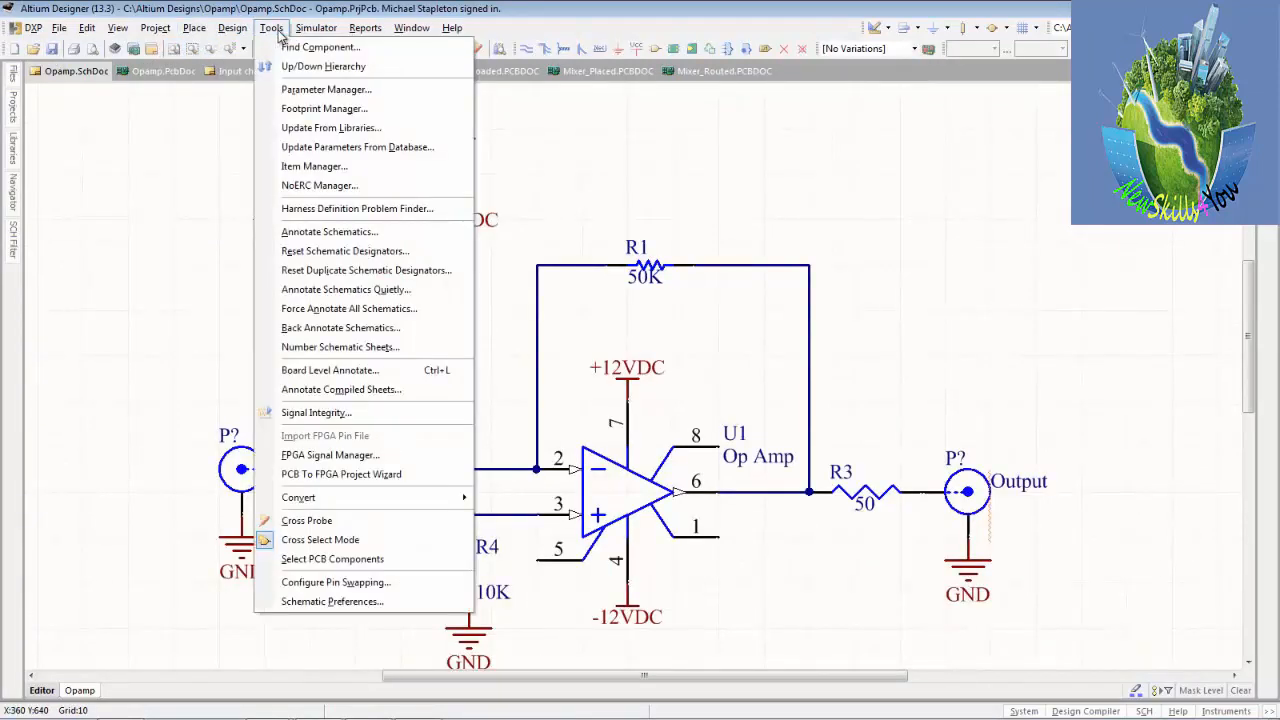
{"action": "left_click", "coordinate": [411, 291]}
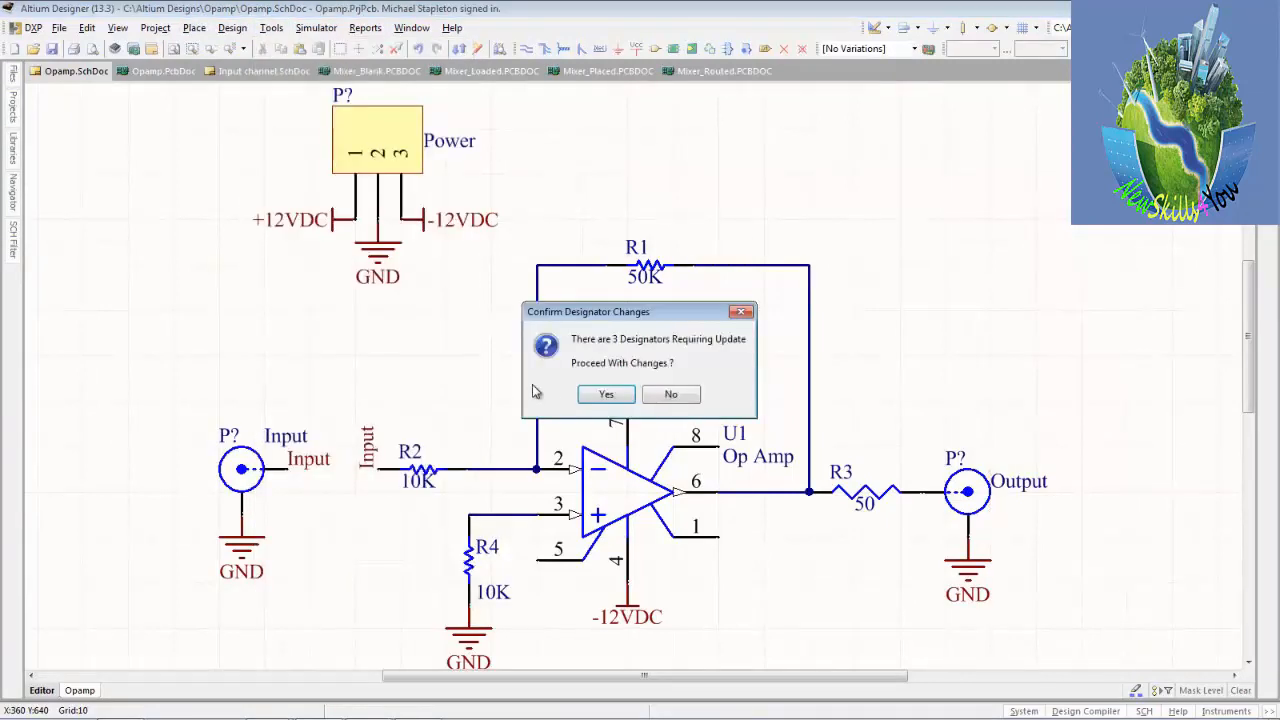
{"action": "left_click", "coordinate": [605, 395]}
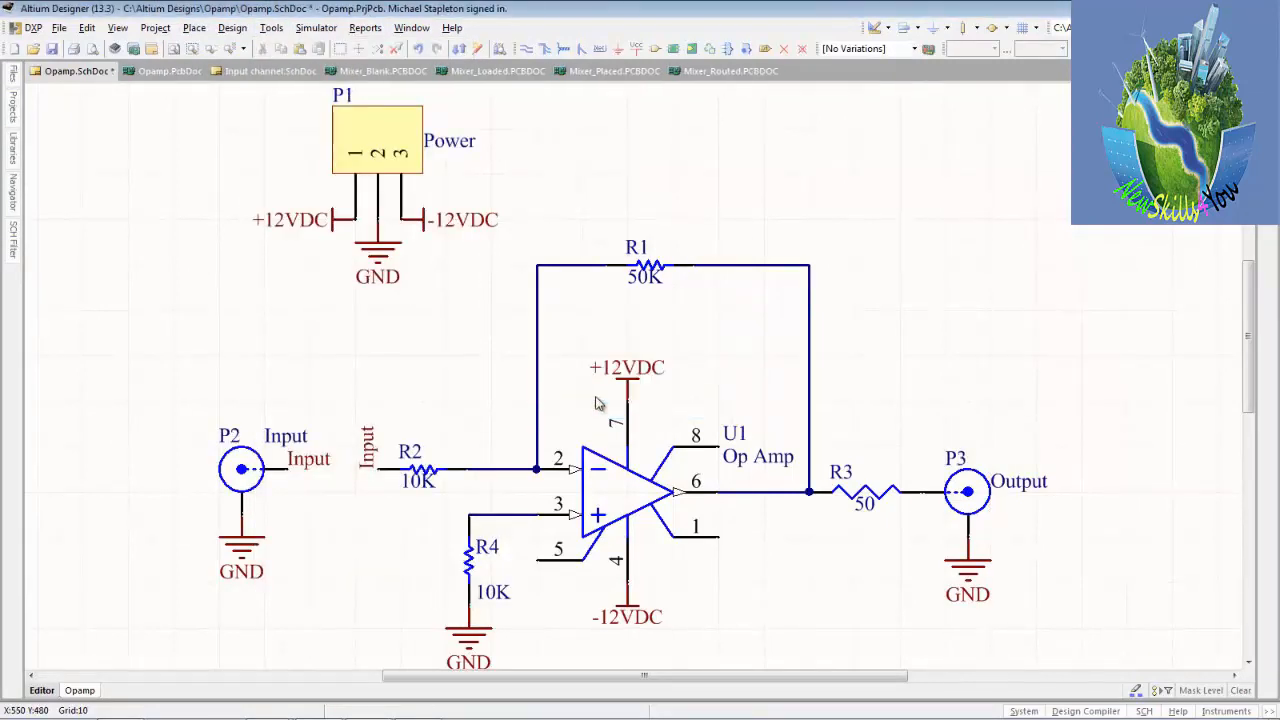
{"action": "left_click", "coordinate": [51, 49]}
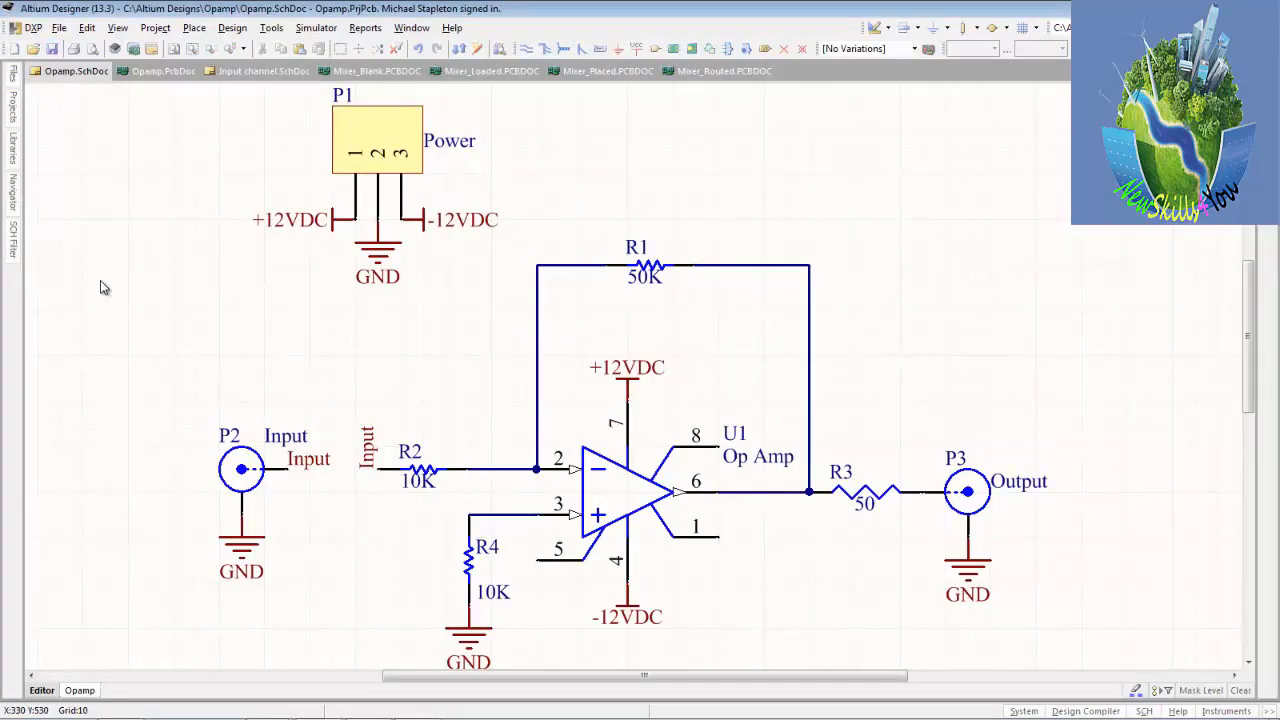